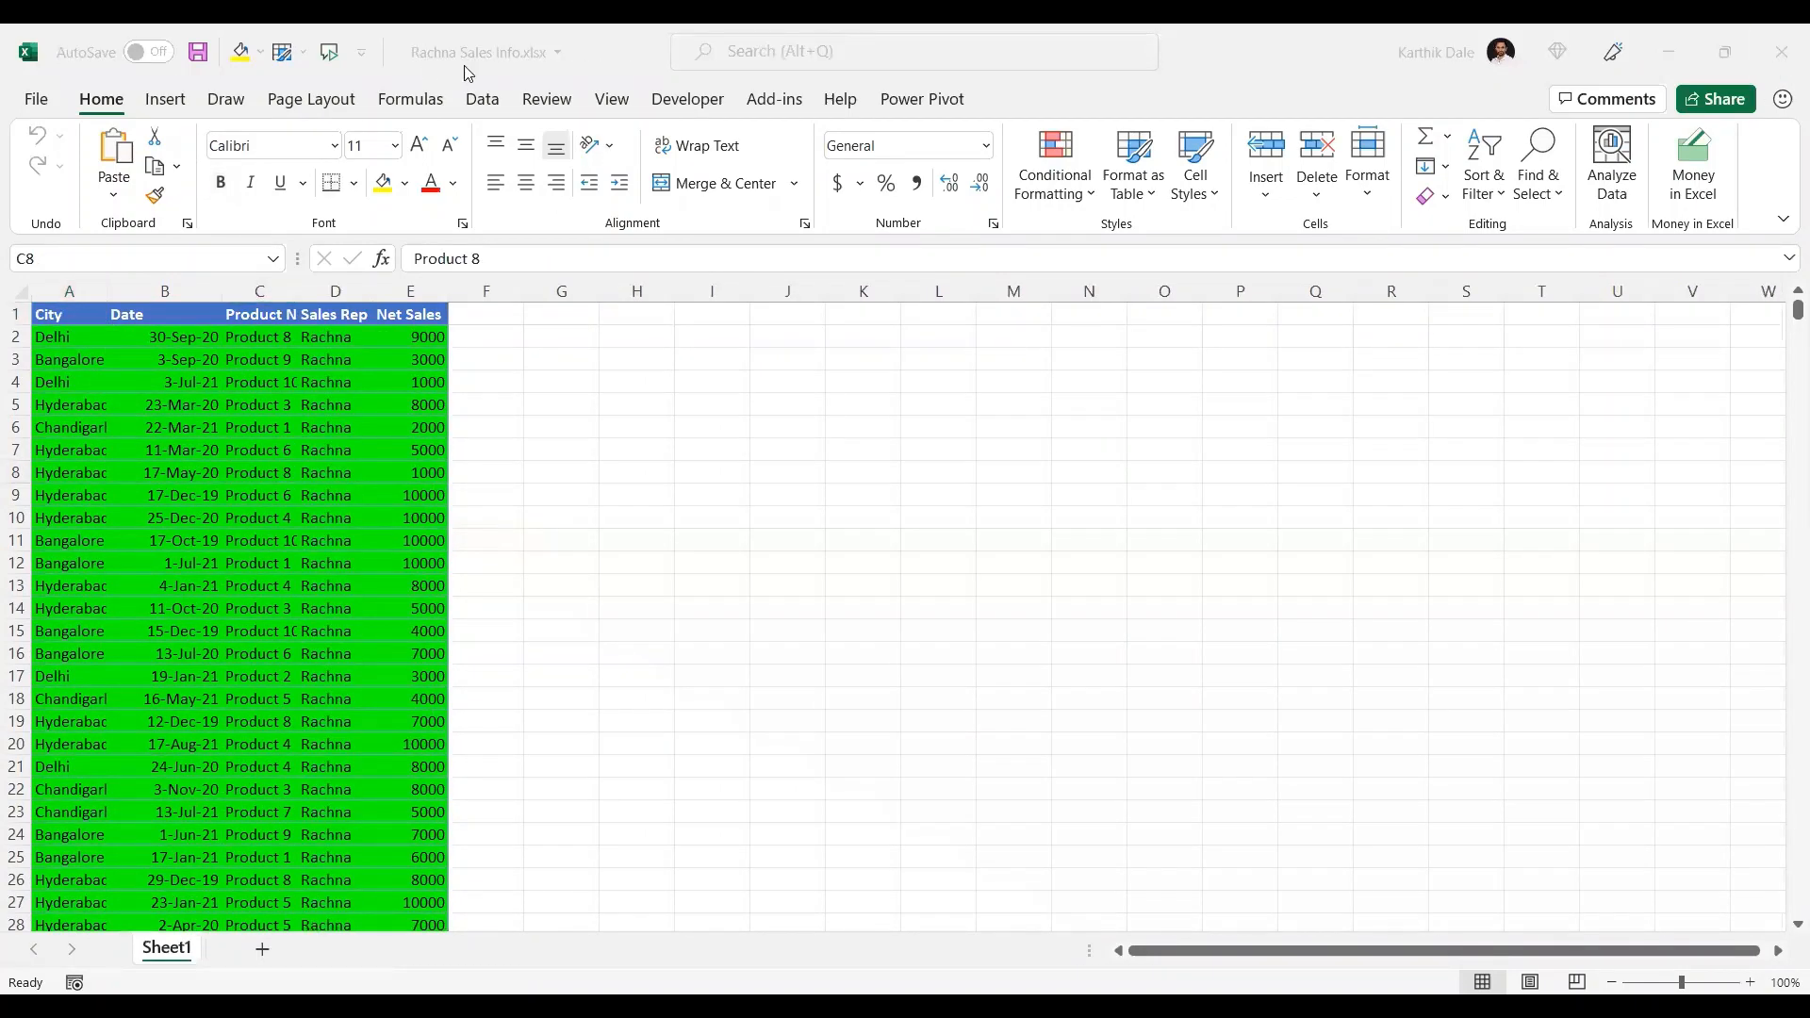
# Step: Review the sales records in the workbook from the header row to the last row, and close the workbook
pyautogui.moveTo(54, 315); pyautogui.dragTo(429, 316)
pyautogui.click(60, 394)
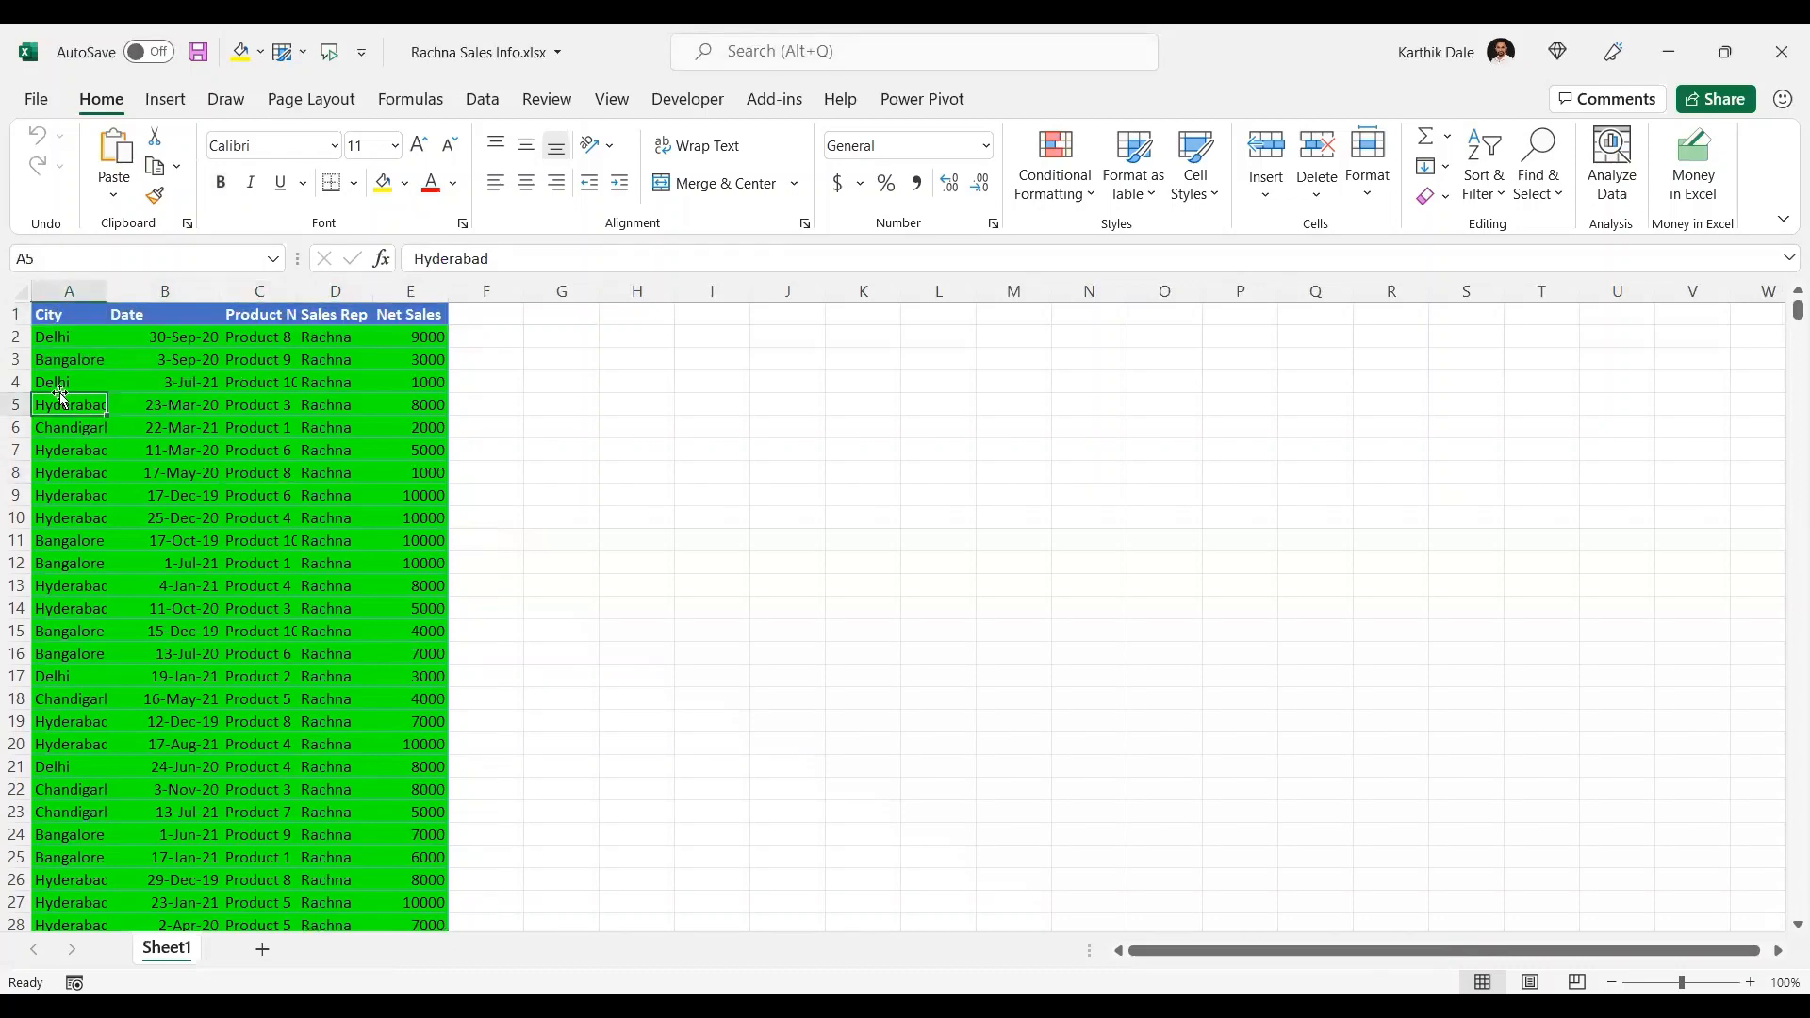
pyautogui.hotkey('ctrl', 'Down')
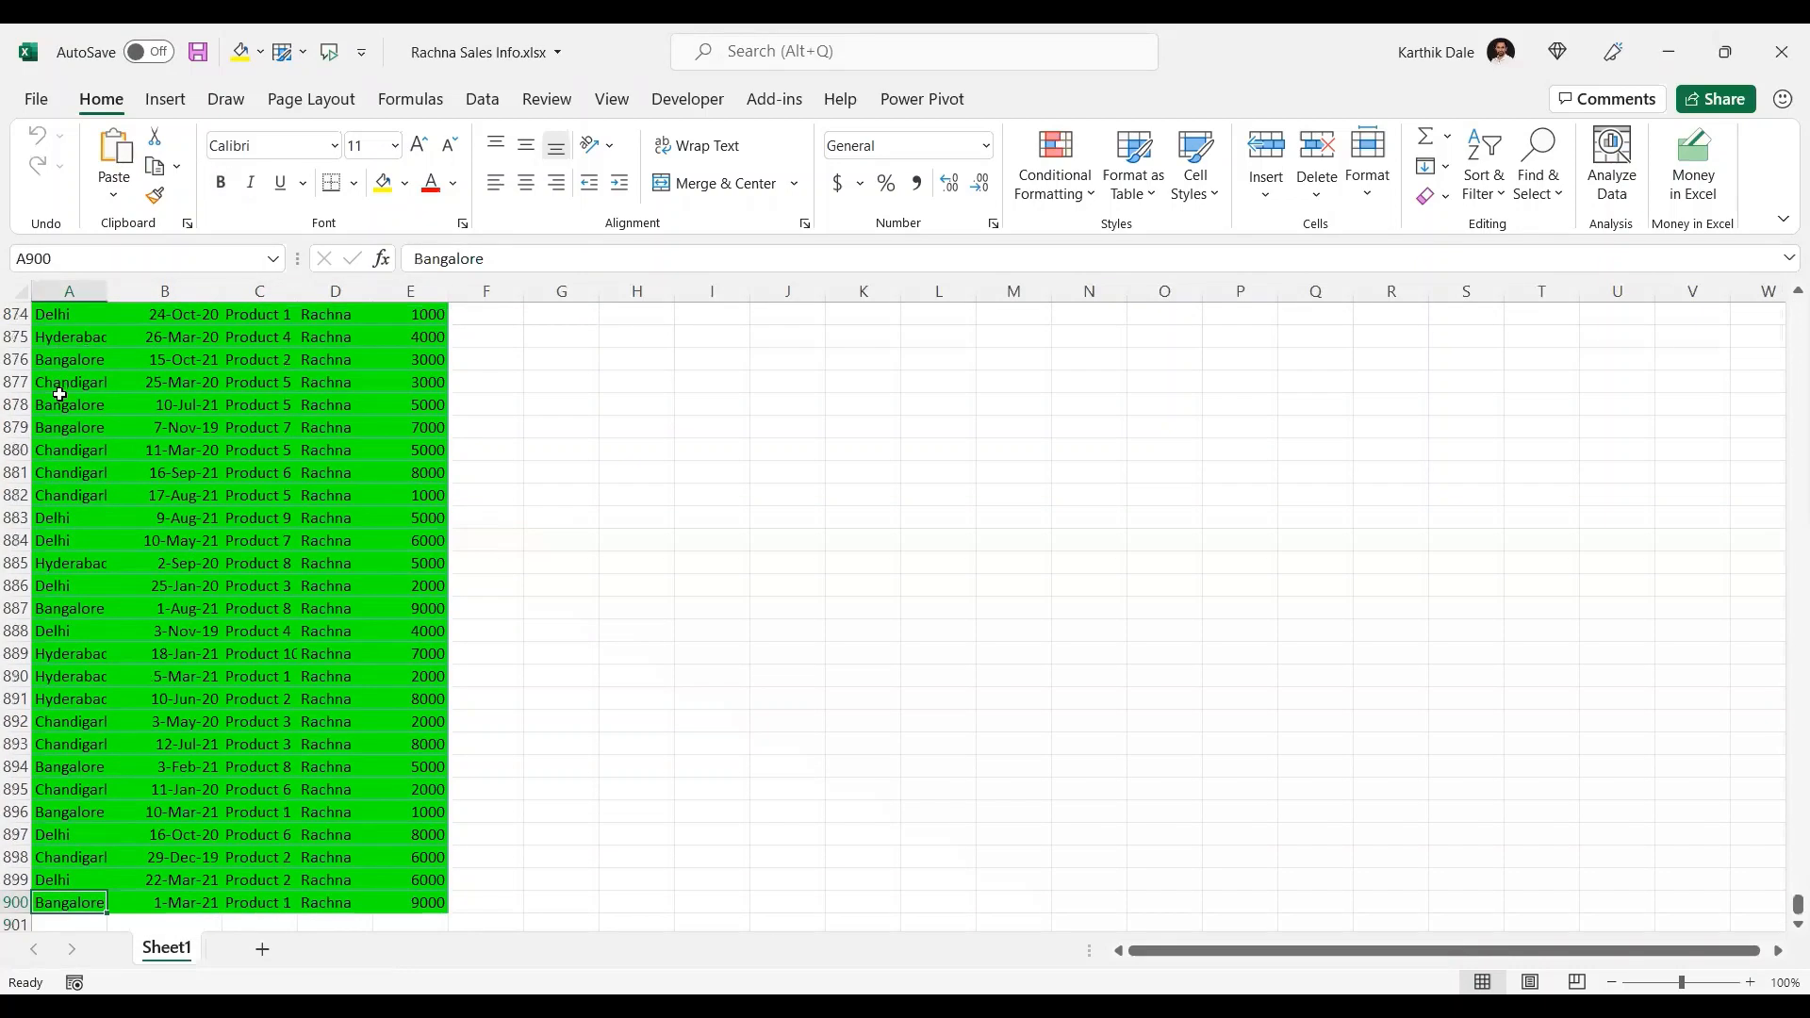
pyautogui.click(1793, 40)
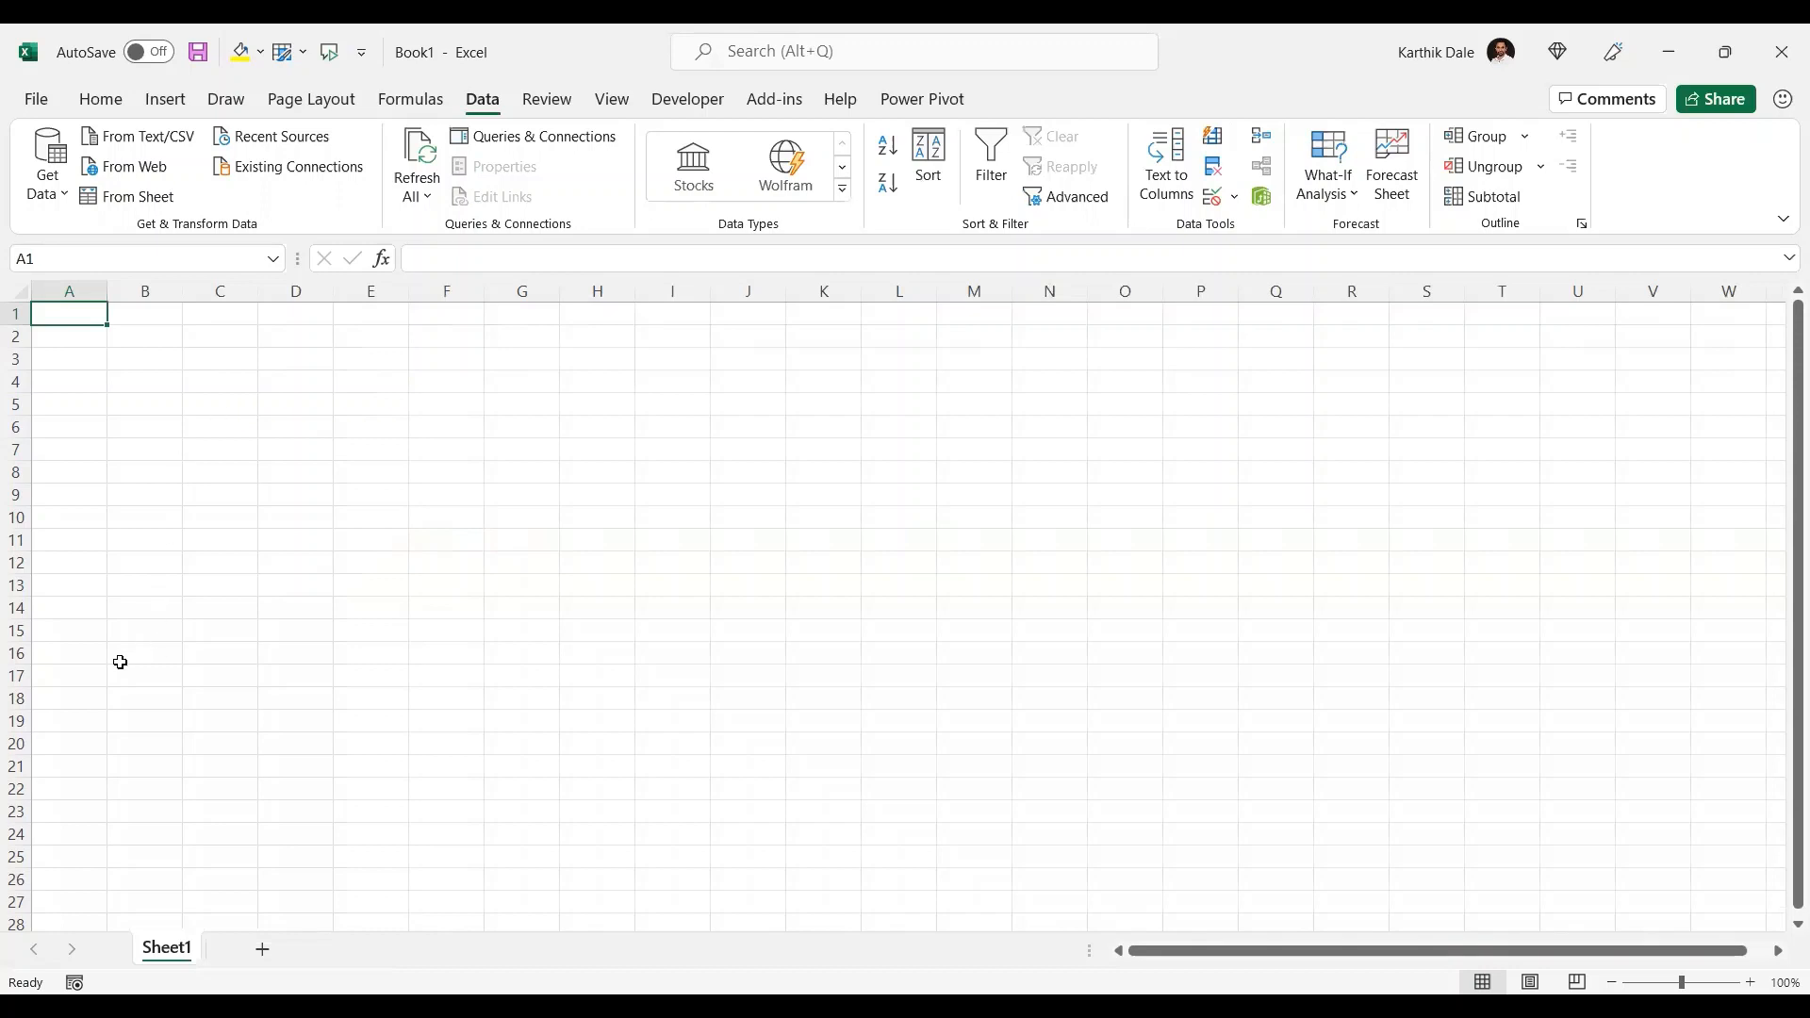
pyautogui.click(77, 660)
pyautogui.click(66, 677)
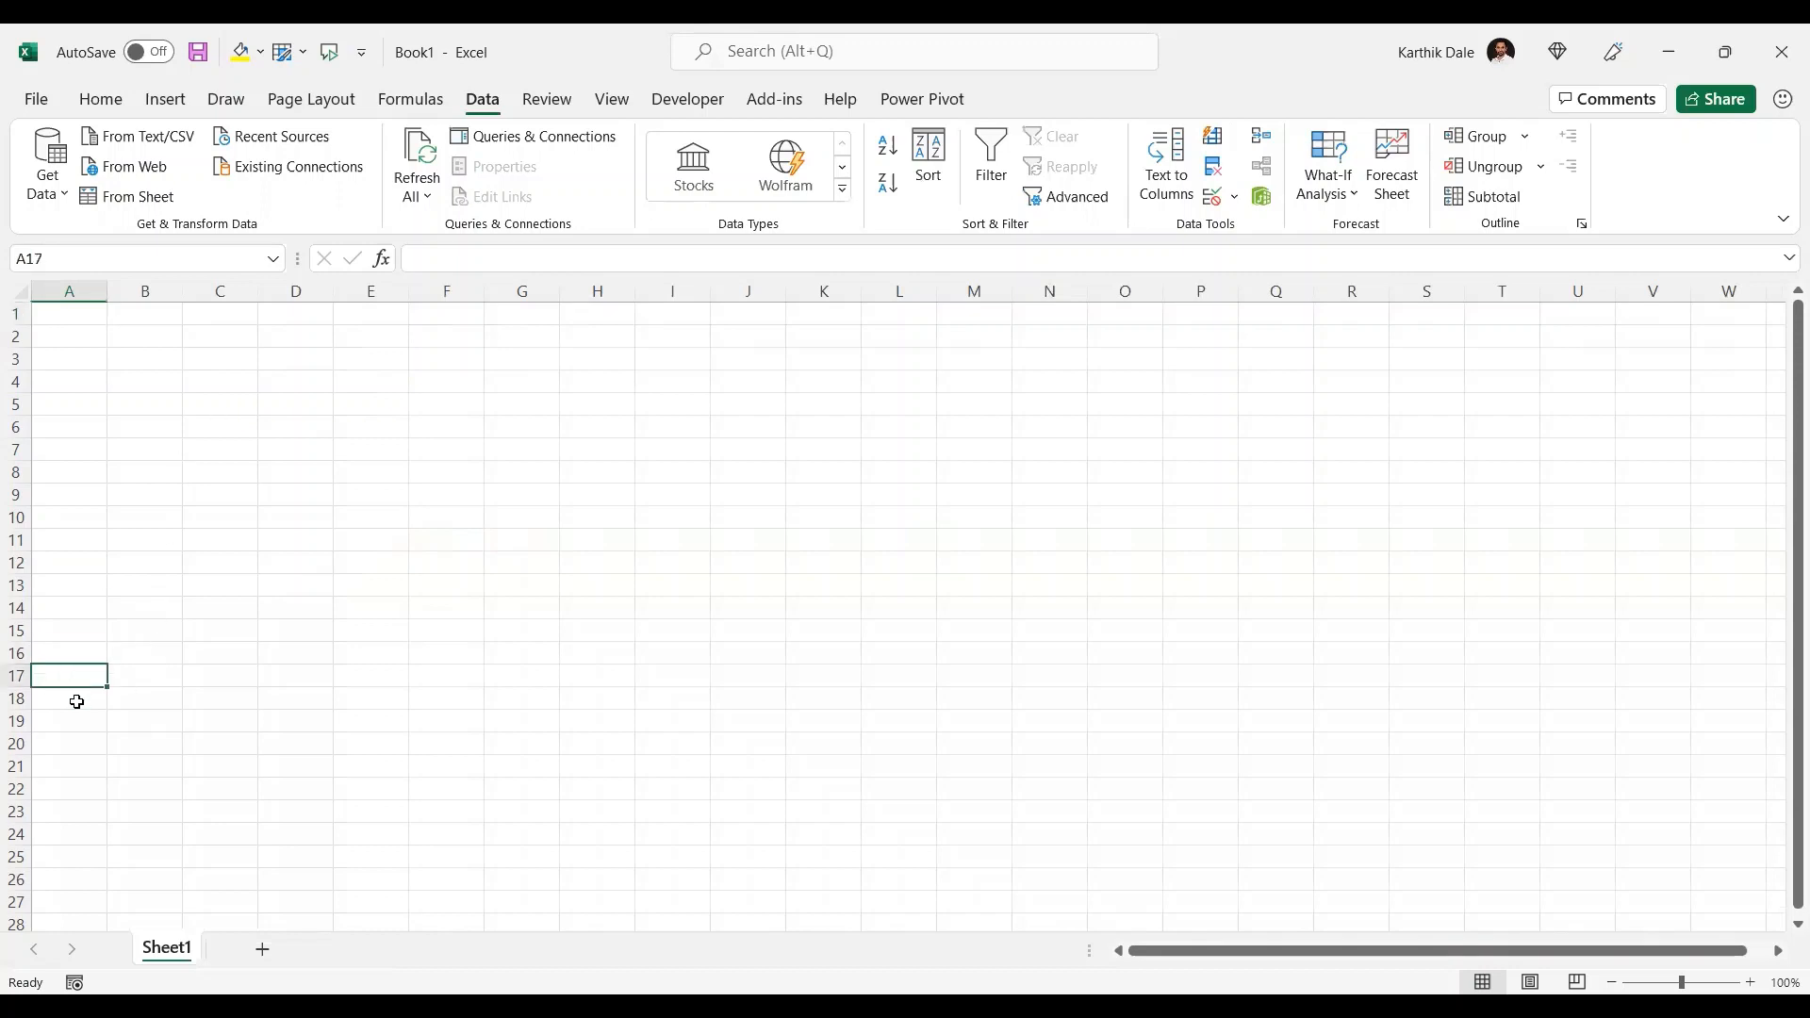
pyautogui.click(66, 435)
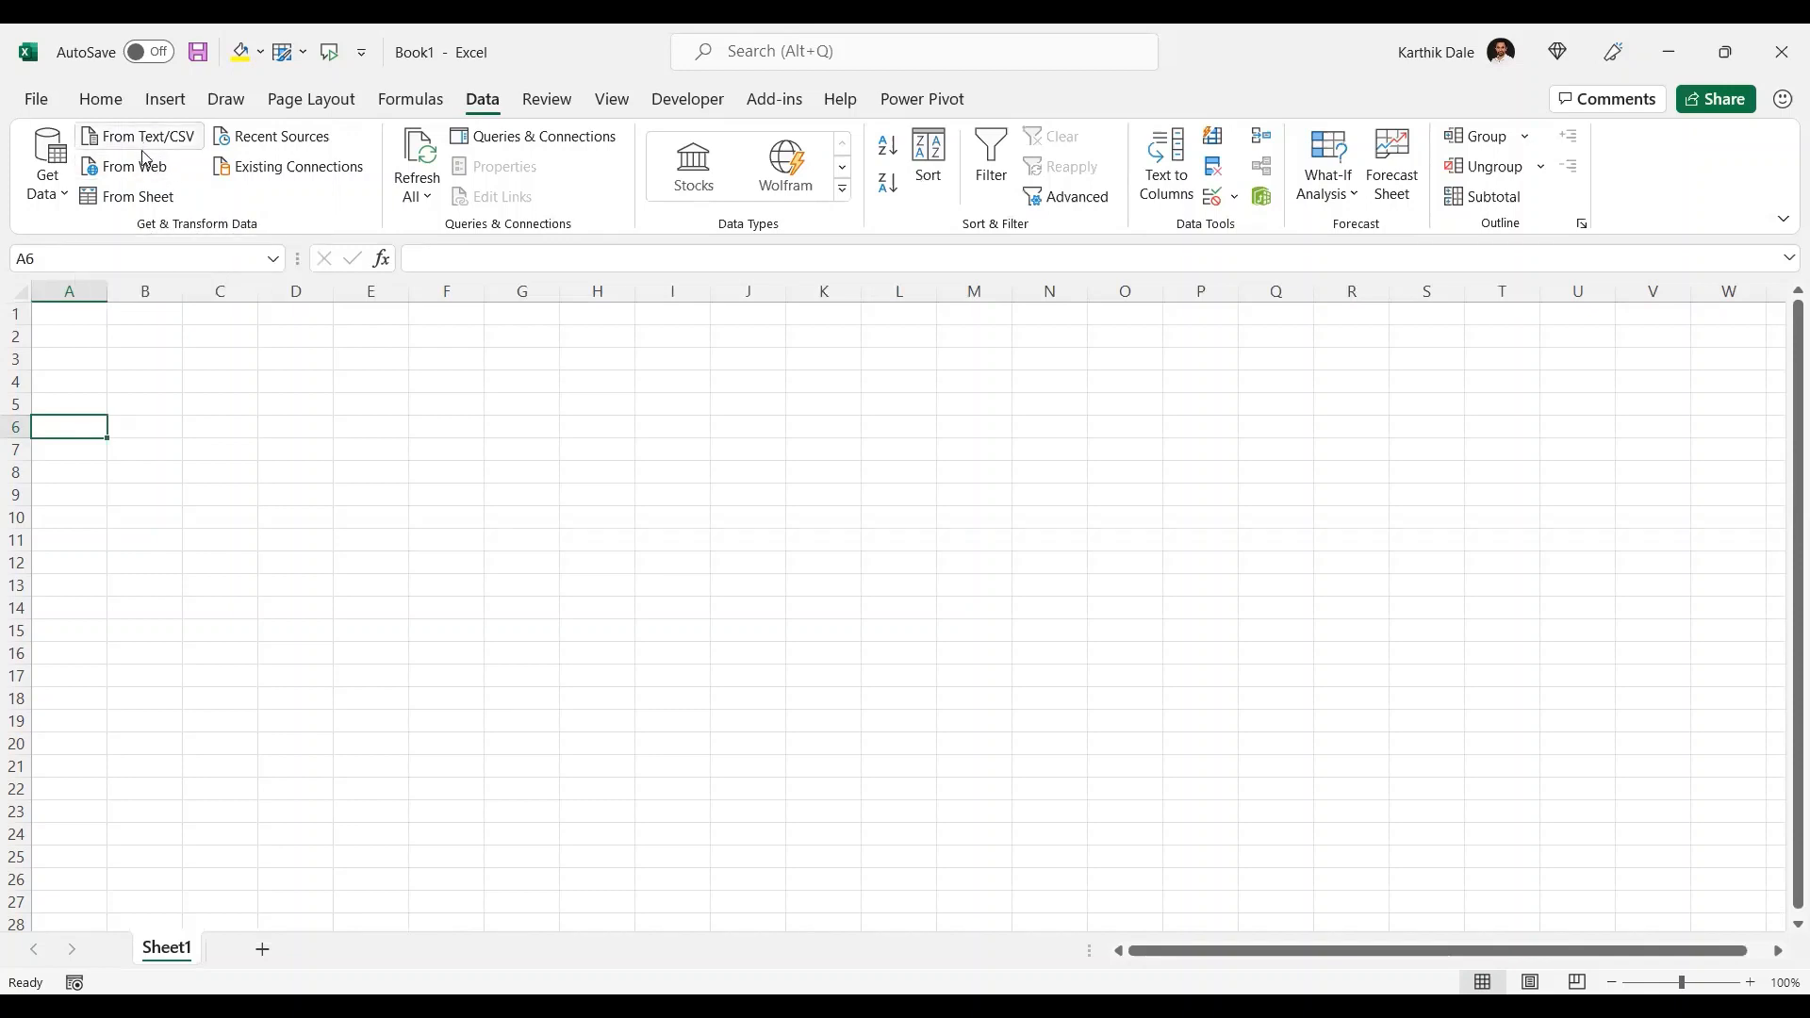
# Step: Import data from the folder Sales Info Workbooks and open its file list in Power Query Editor with Transform Data
pyautogui.click(51, 197)
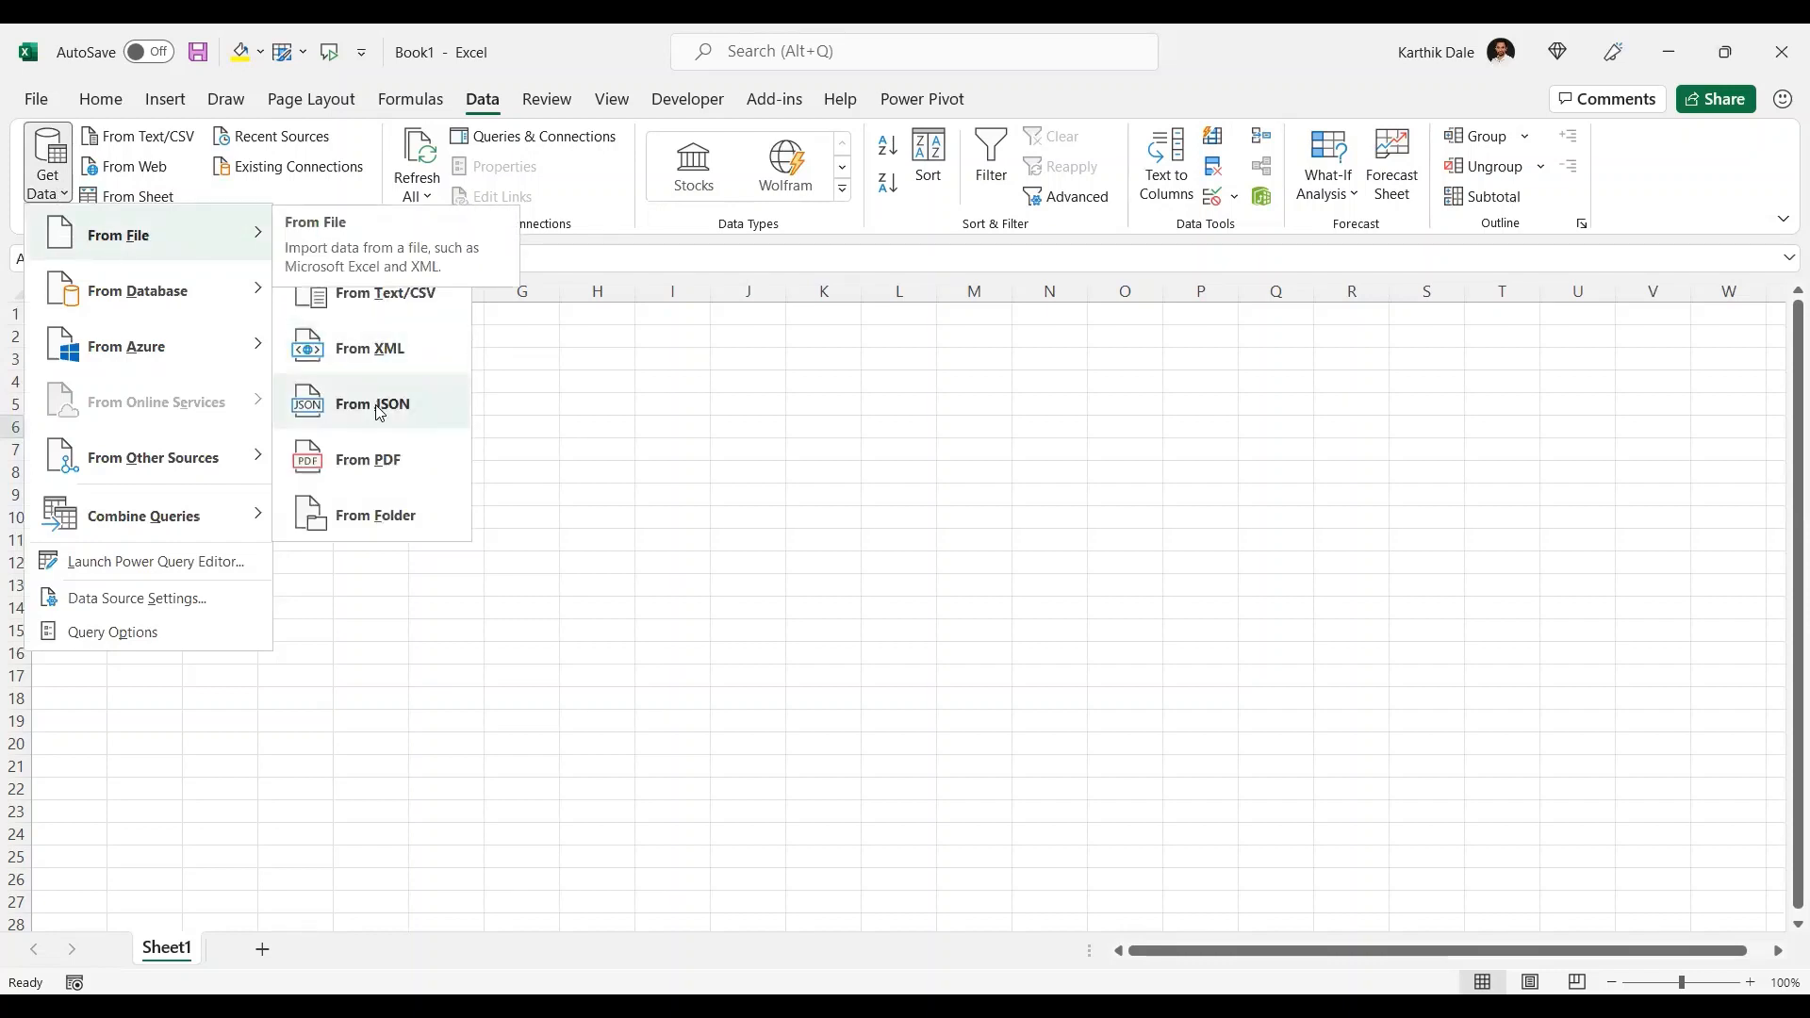
pyautogui.click(360, 521)
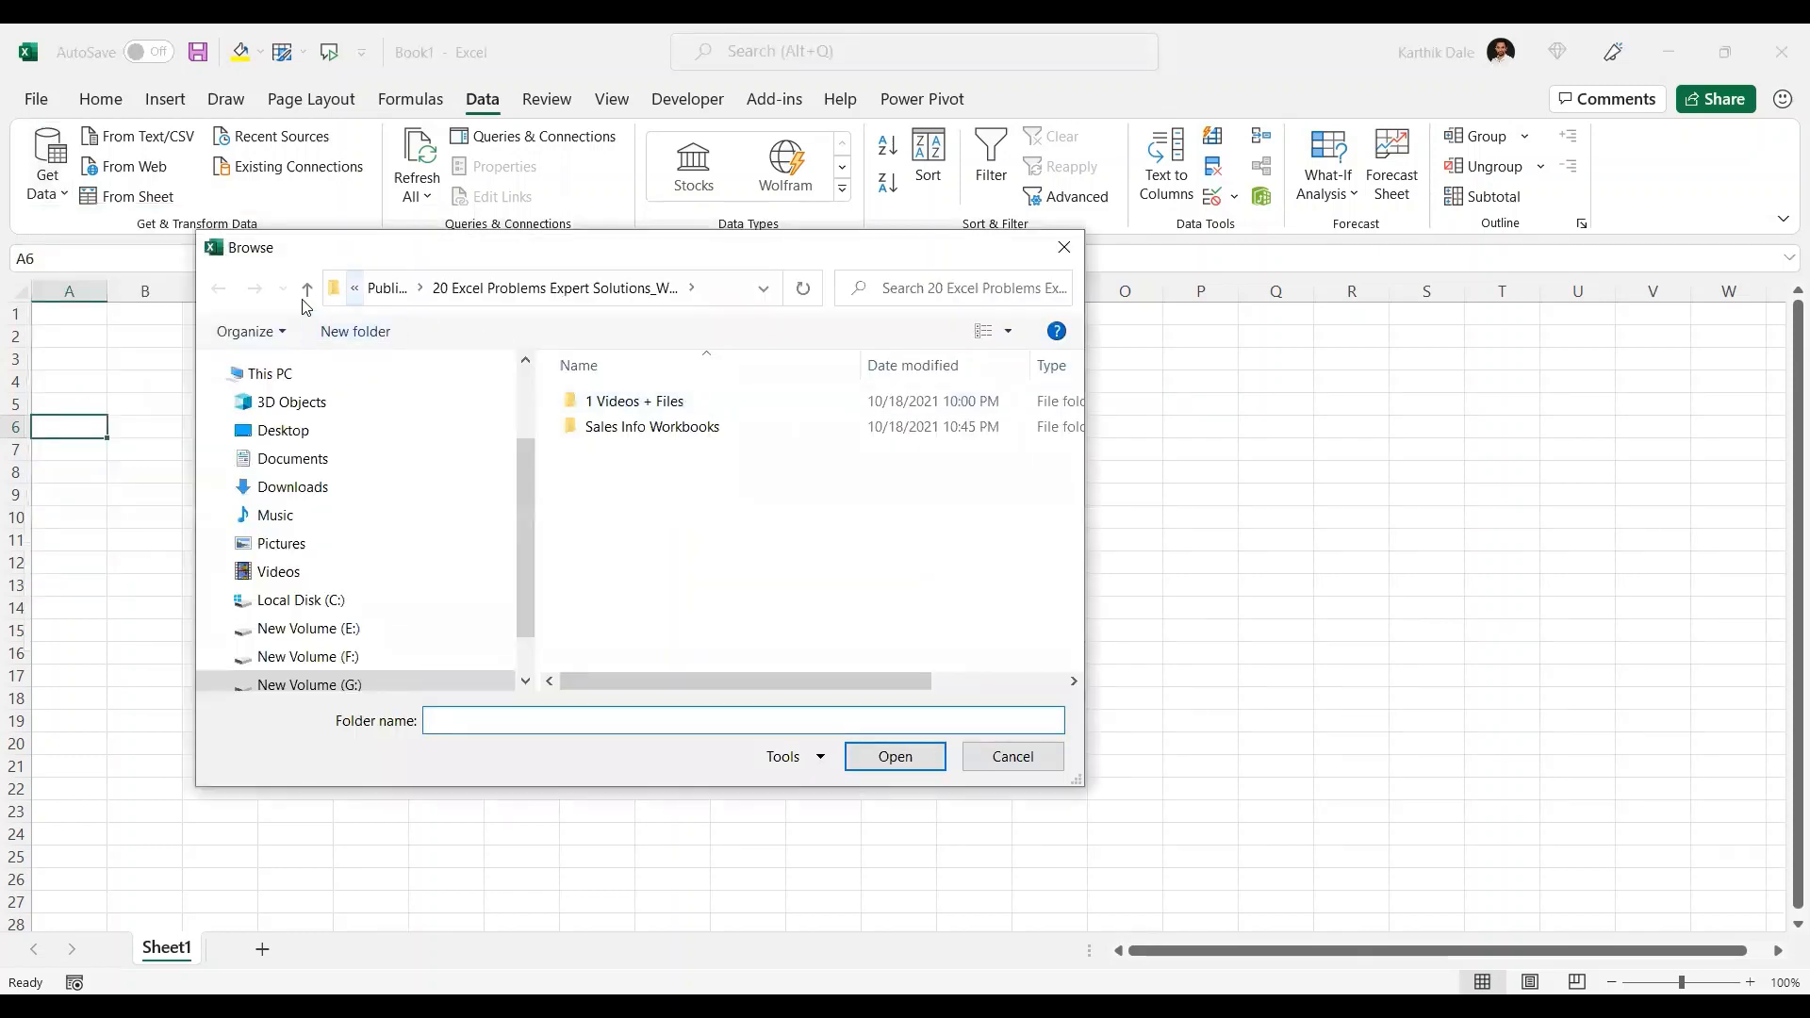
pyautogui.click(711, 298)
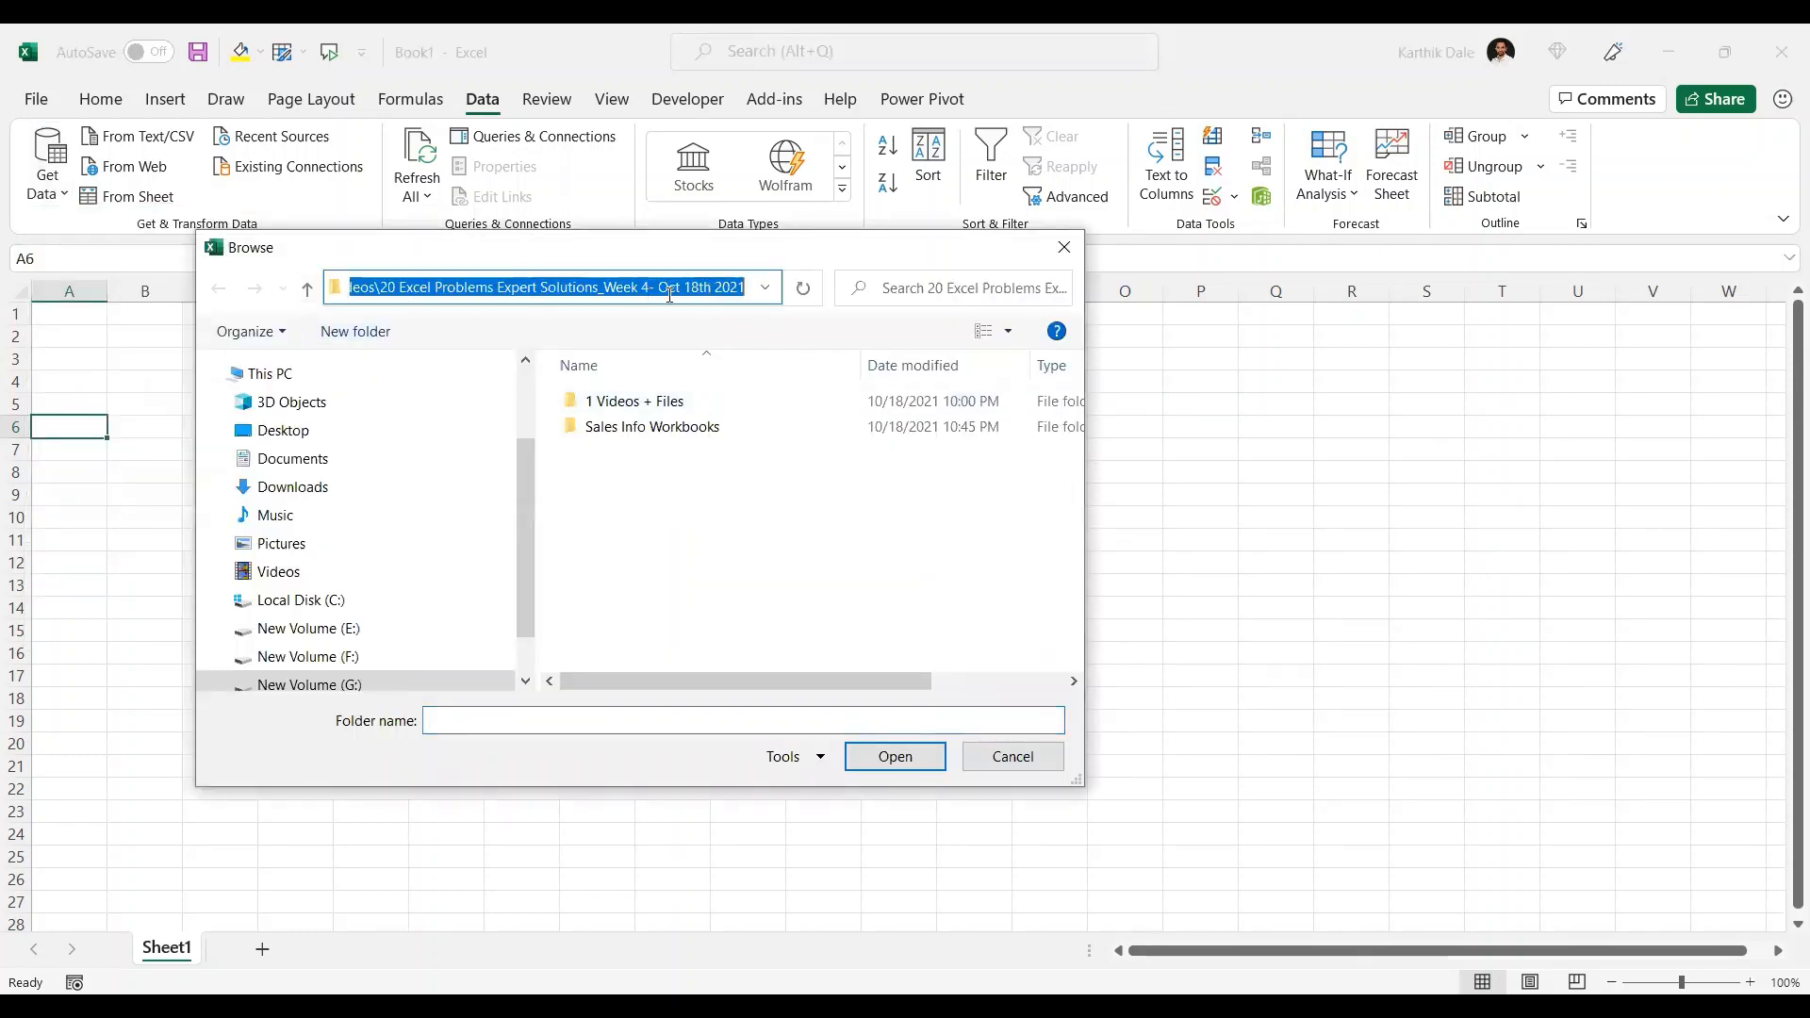
pyautogui.click(651, 429)
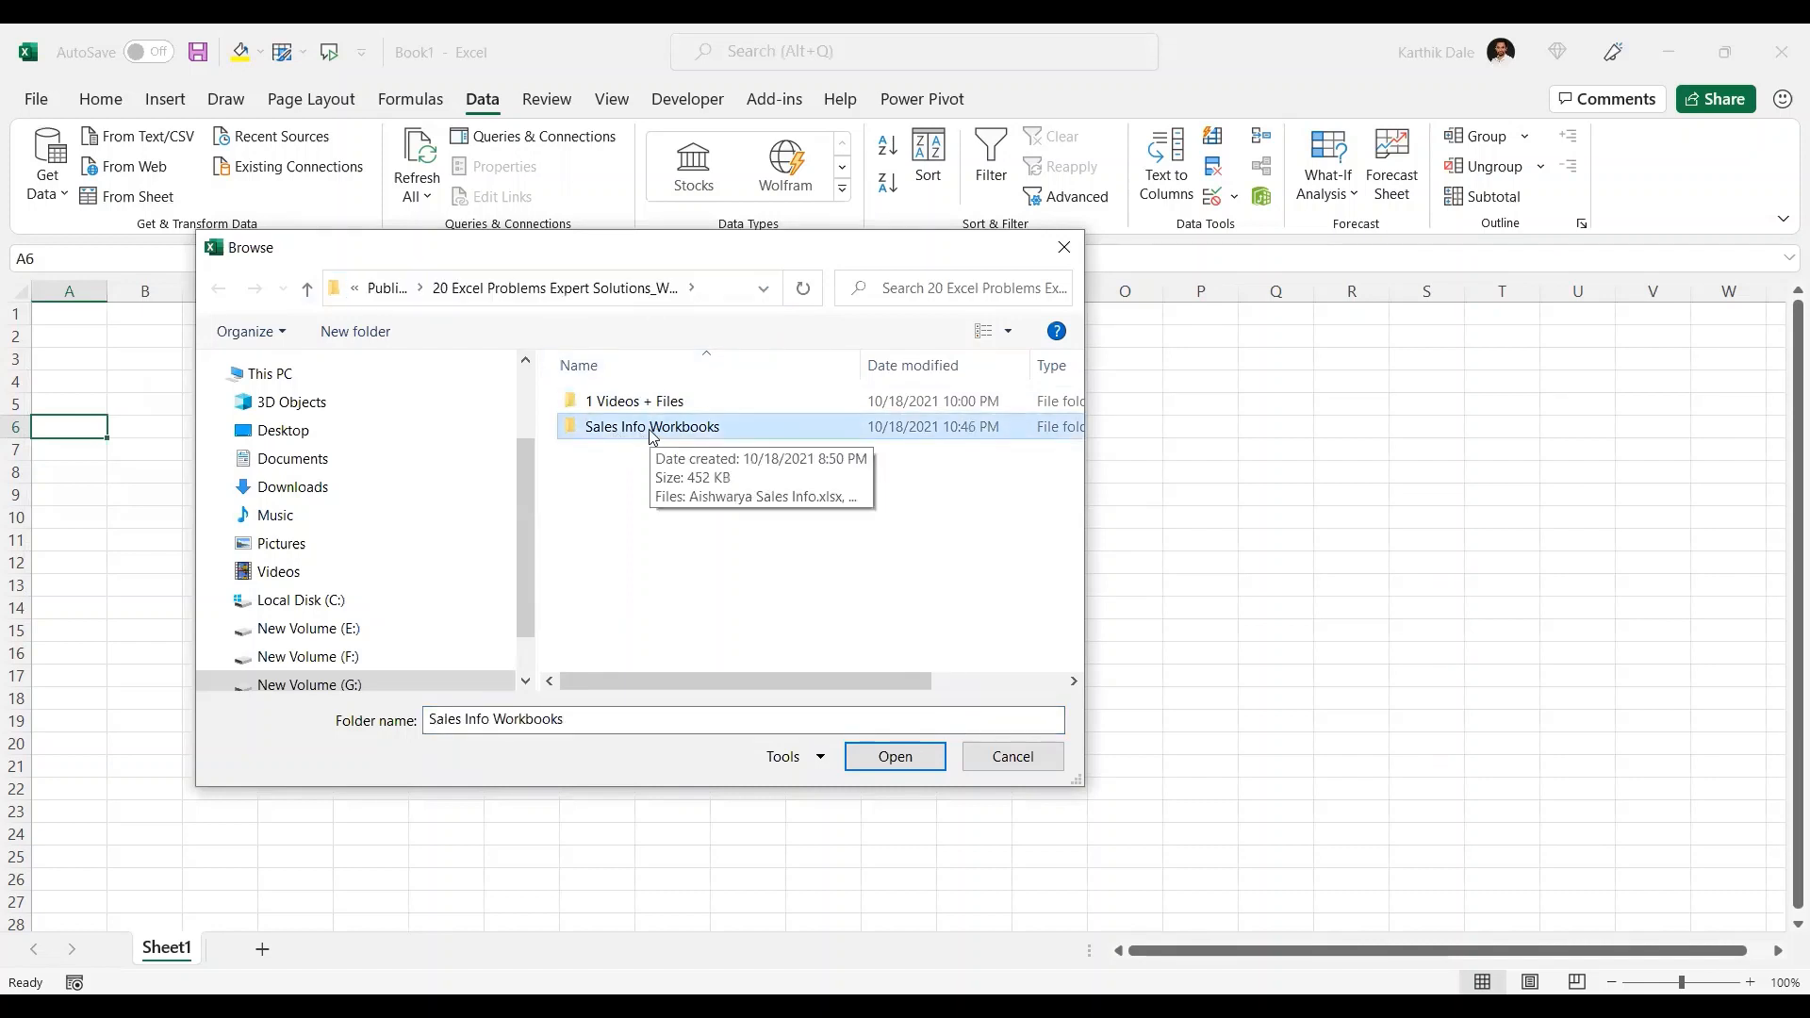
pyautogui.click(908, 764)
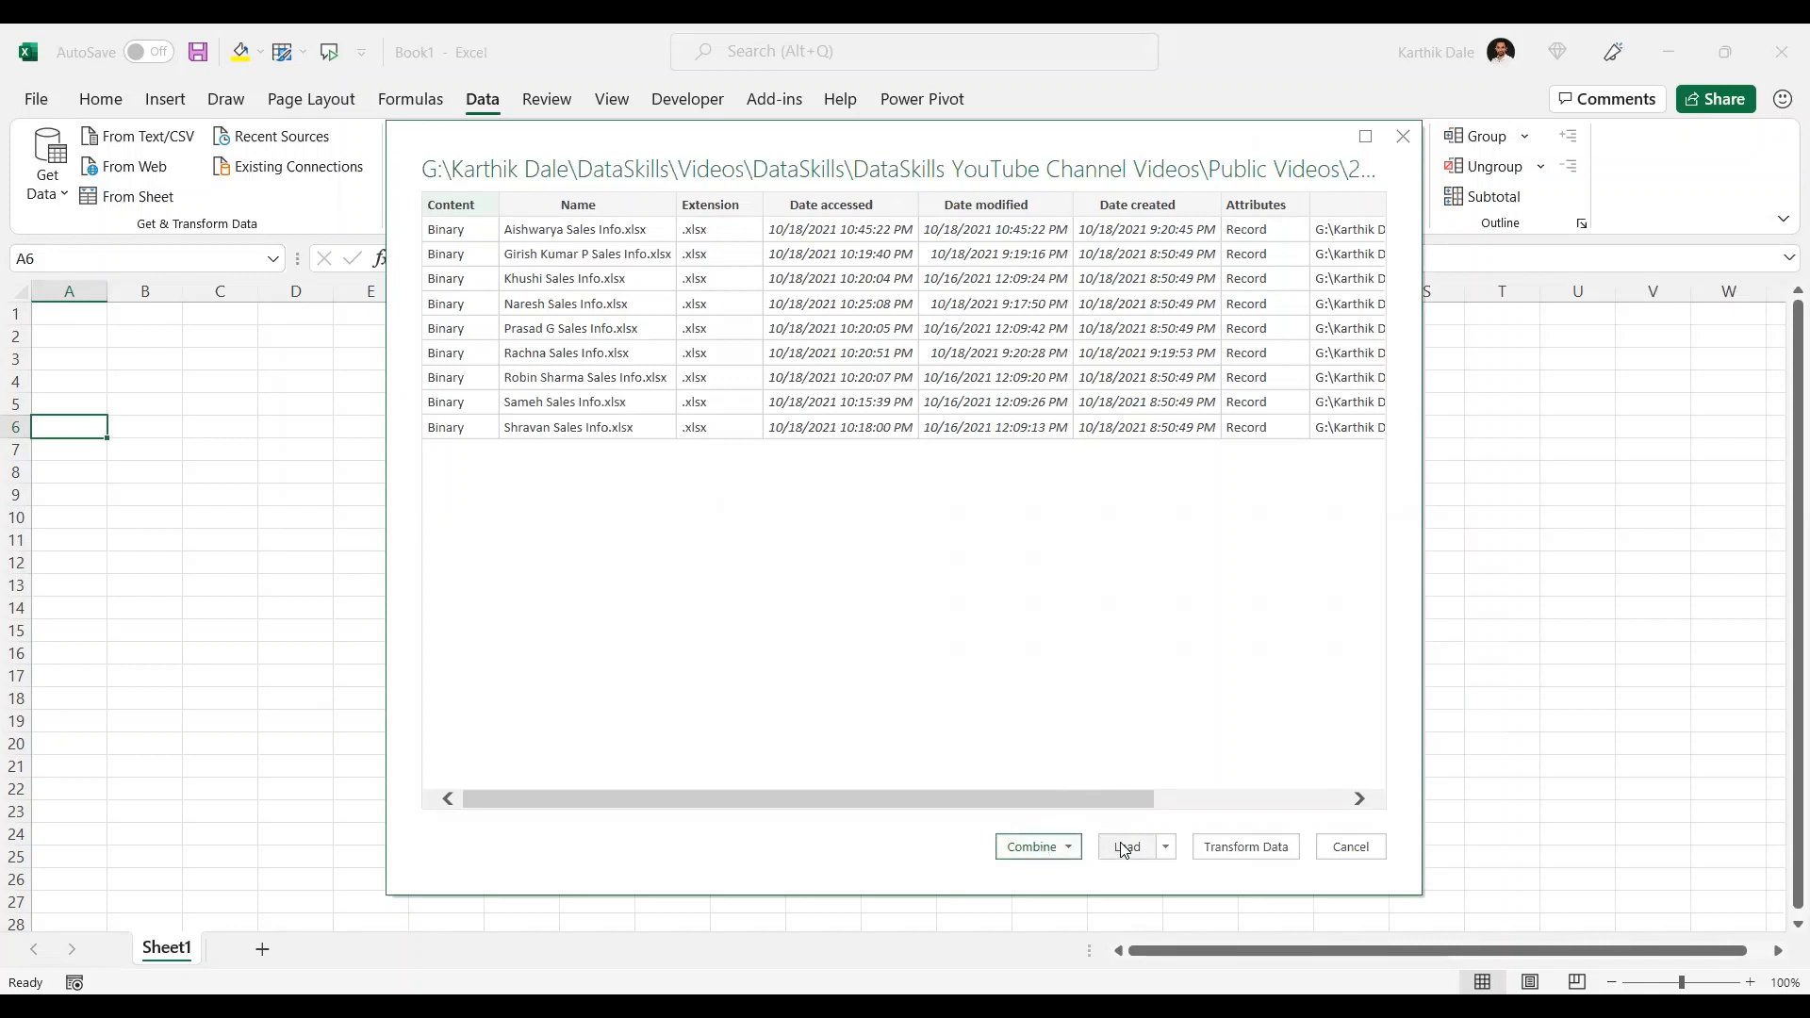
pyautogui.click(1243, 847)
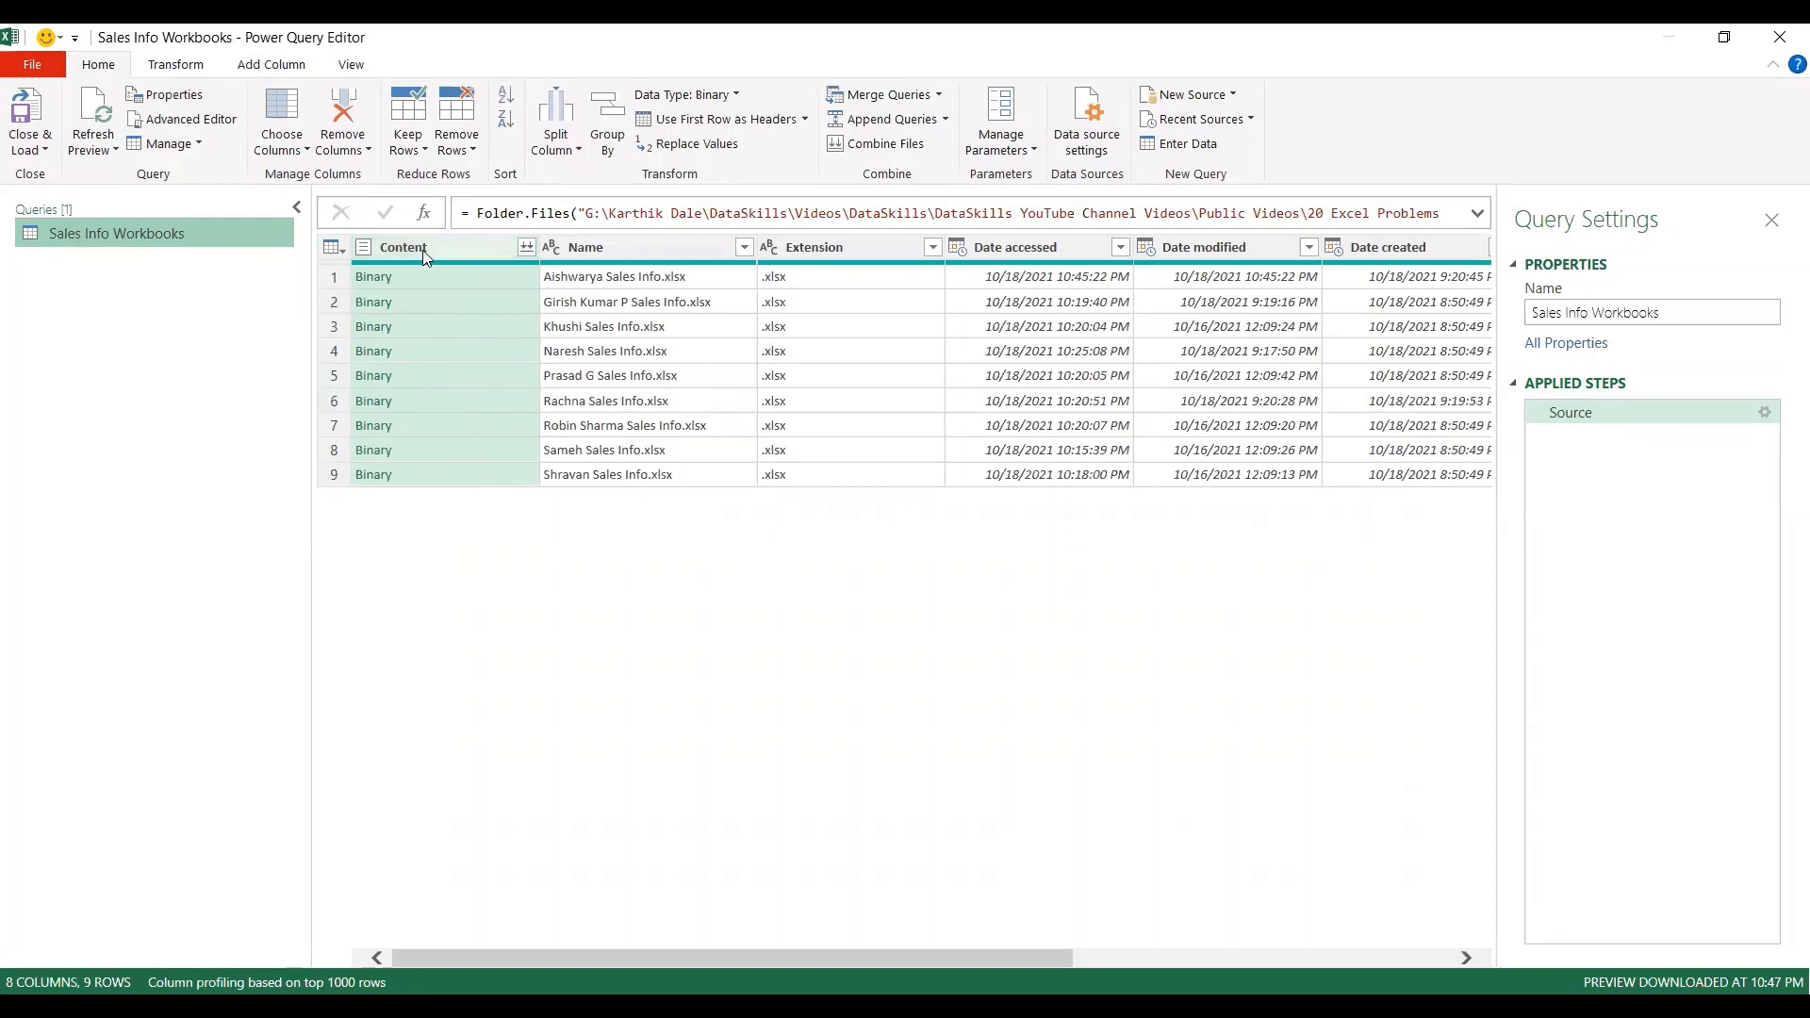
# Step: Examine the Name, Extension, Date accessed and Date modified columns, and preview the first binary file in the Content column
pyautogui.click(598, 247)
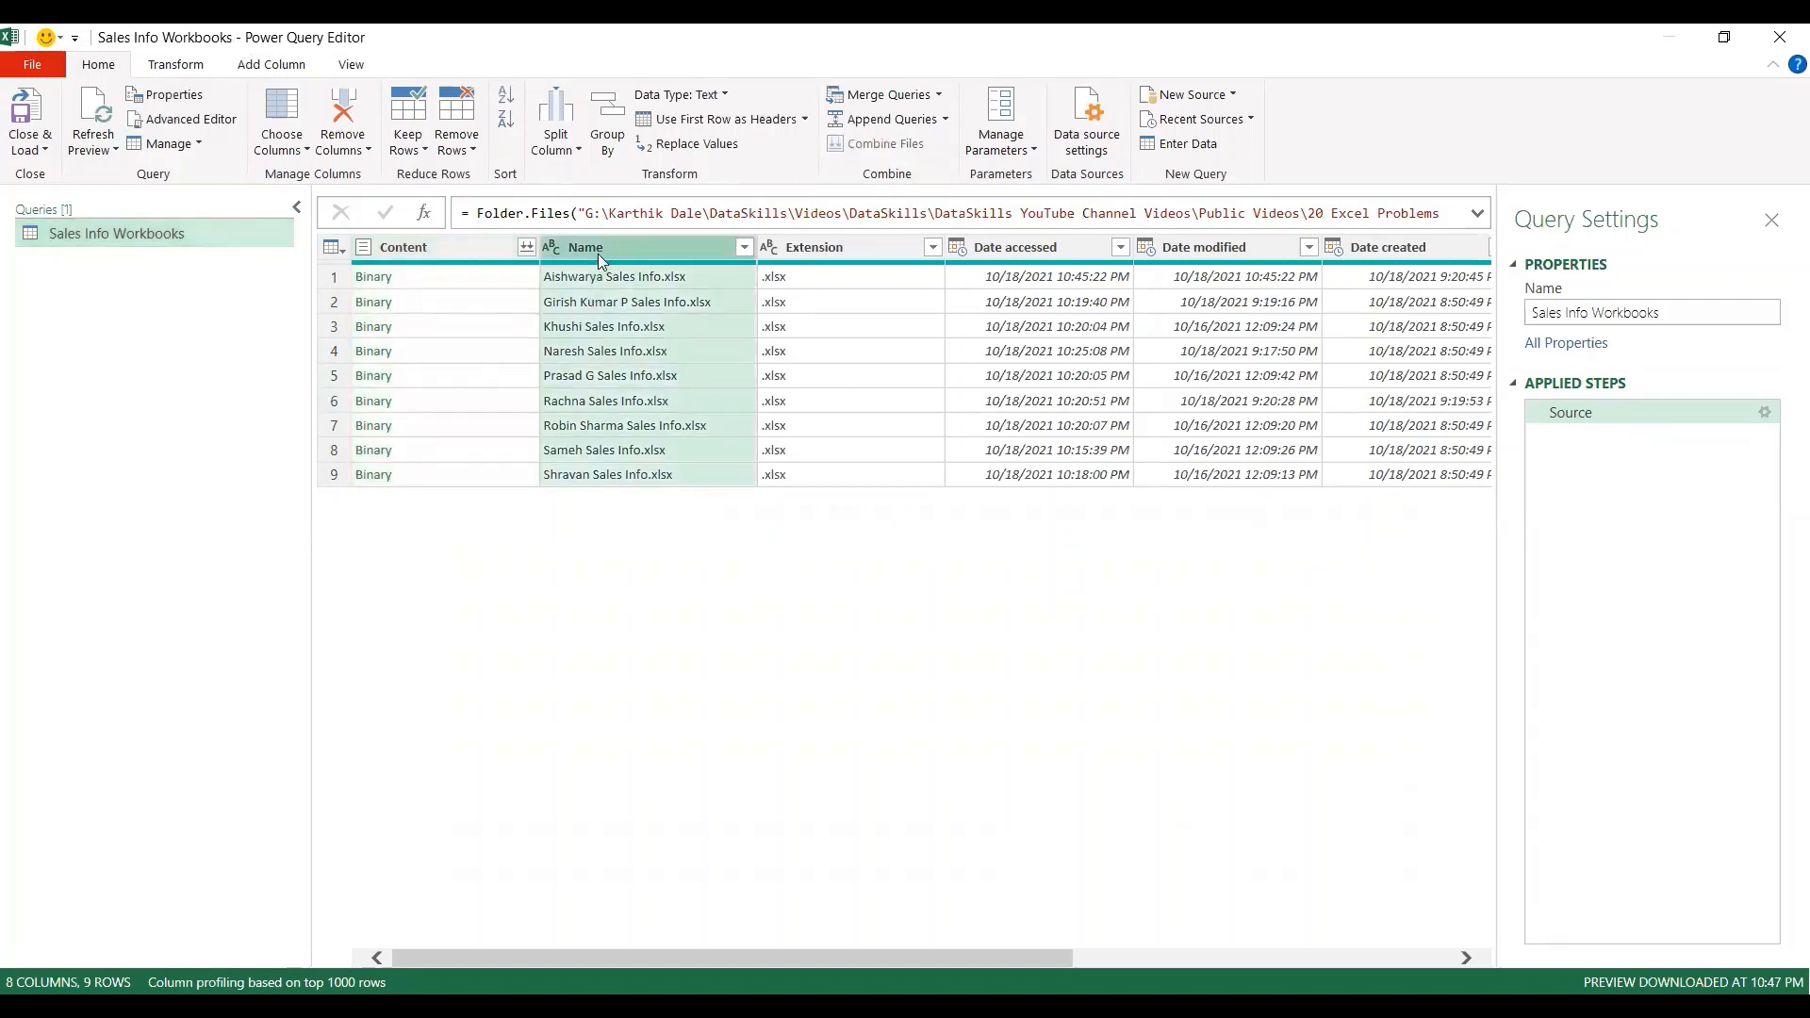
pyautogui.click(807, 251)
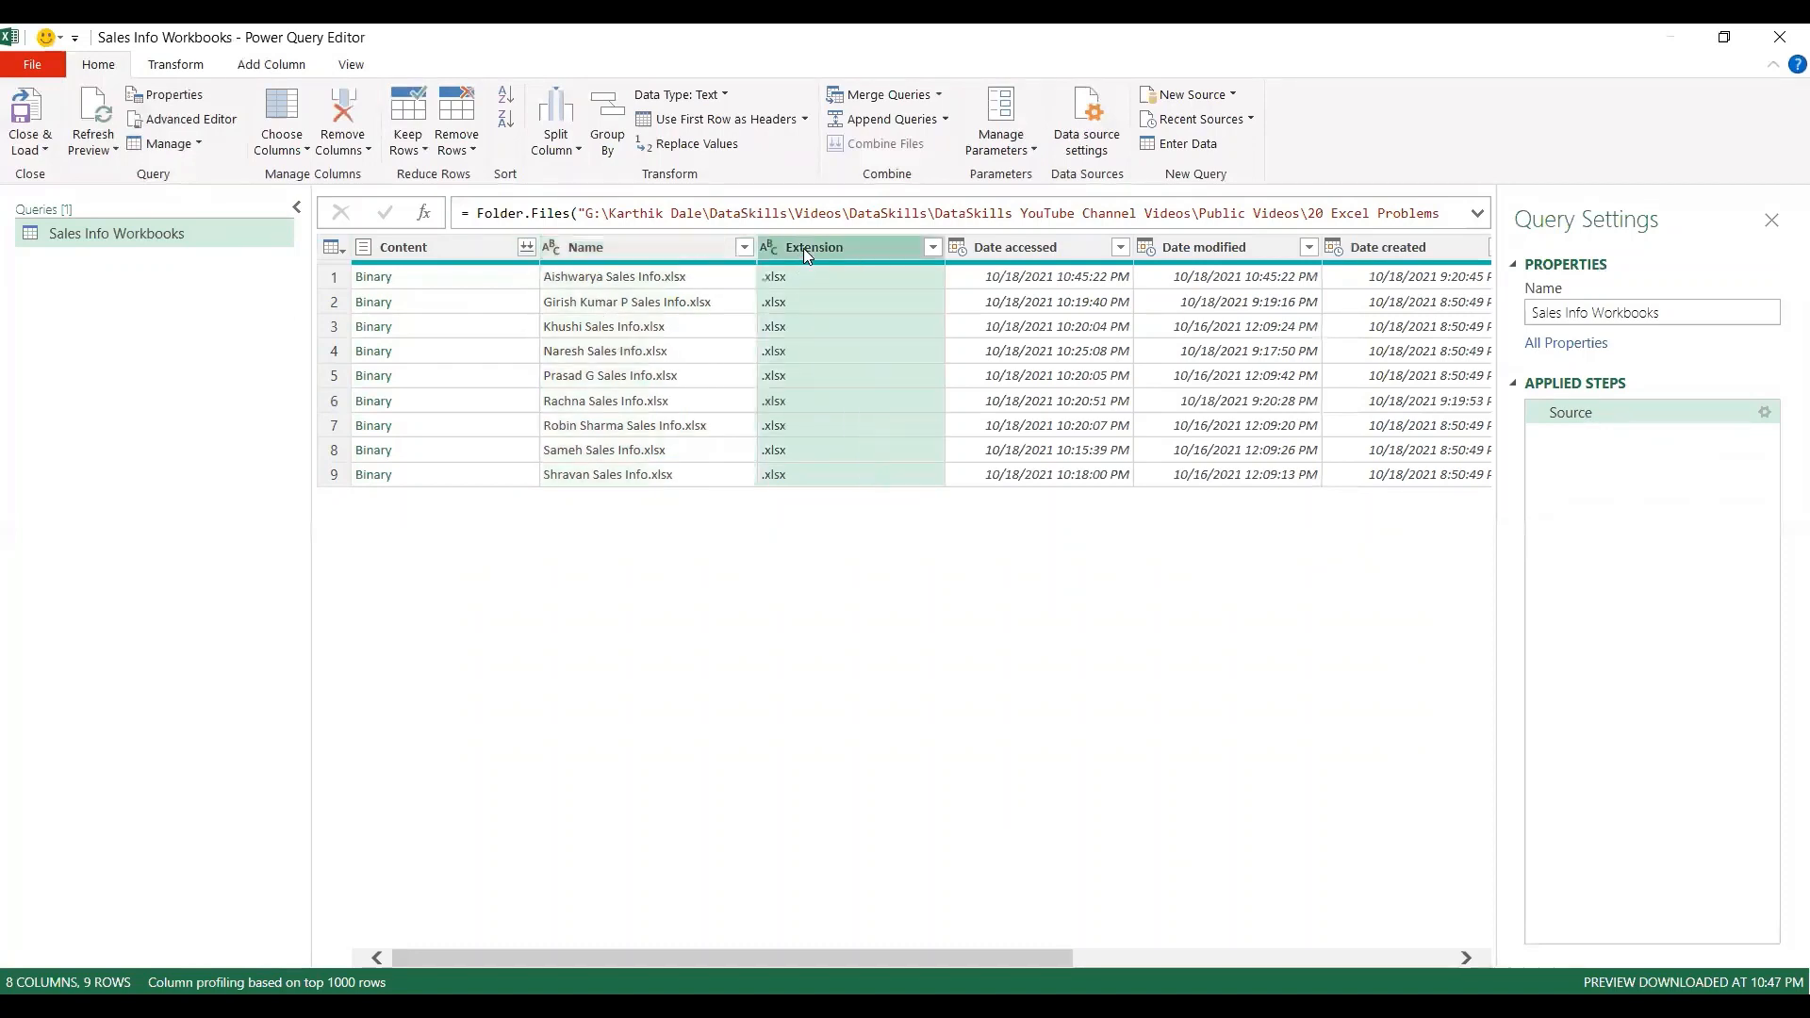
pyautogui.click(992, 252)
pyautogui.click(1216, 247)
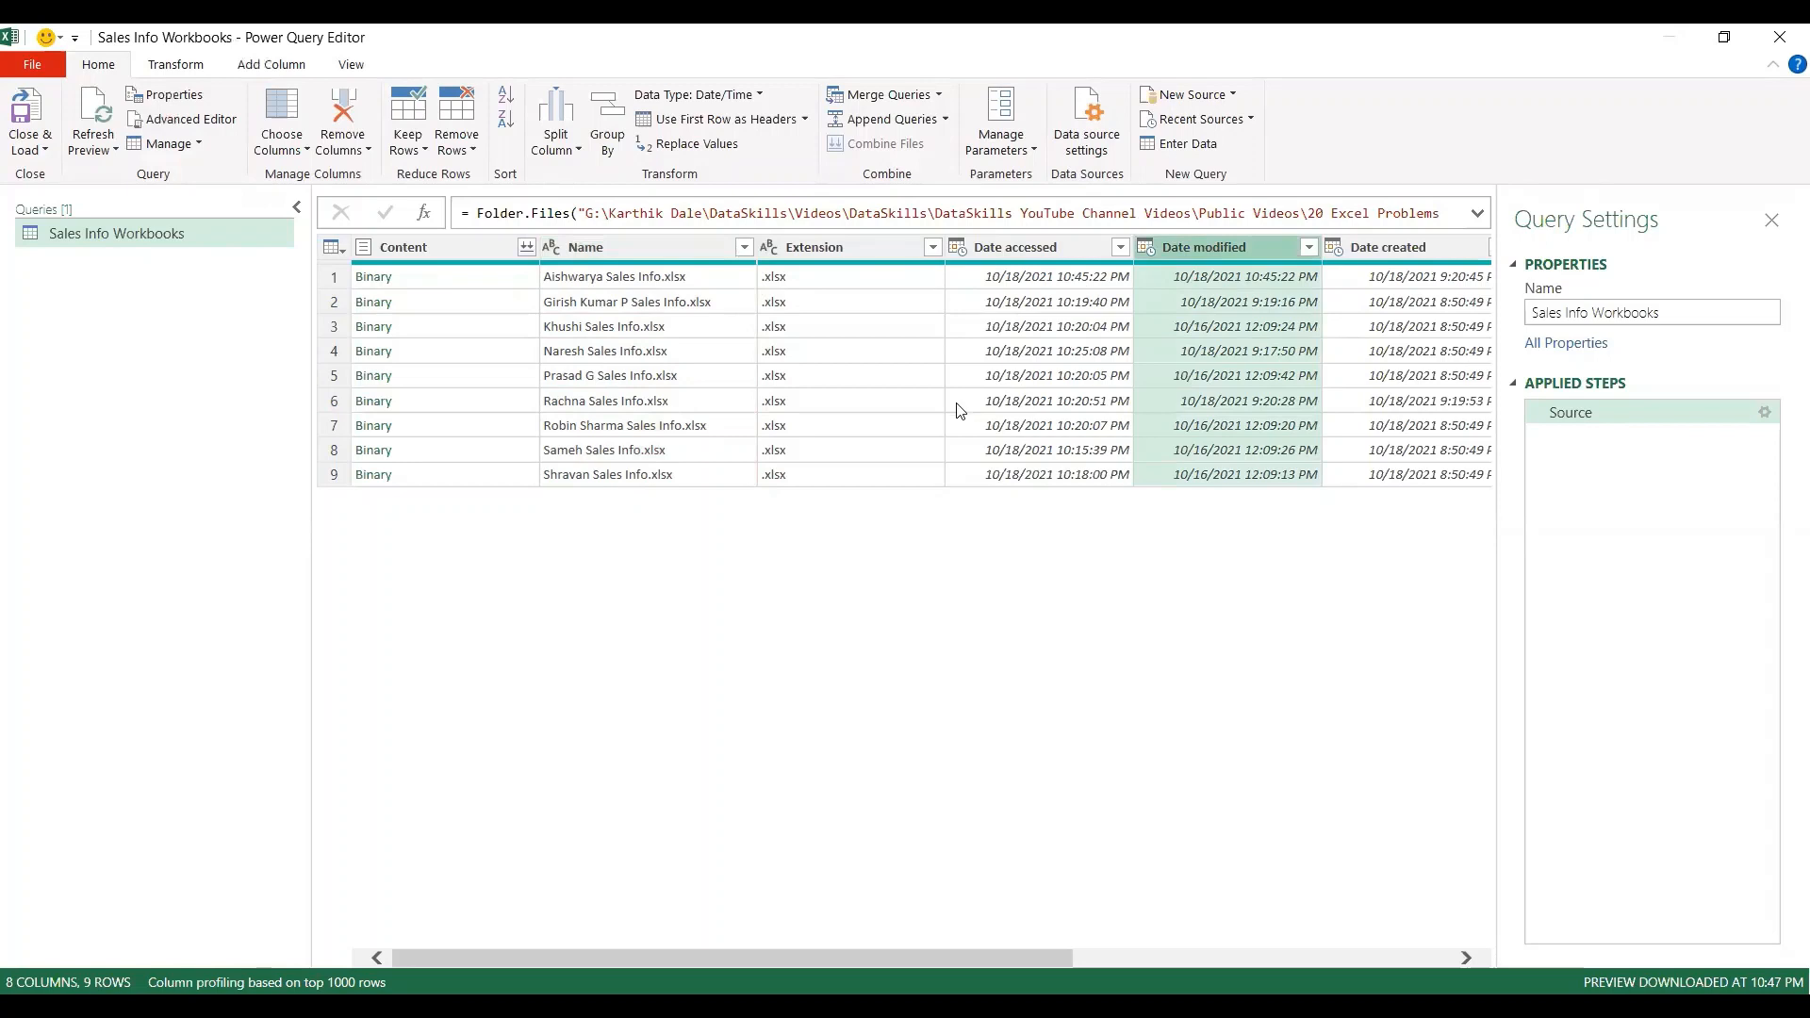
pyautogui.click(402, 246)
pyautogui.click(401, 276)
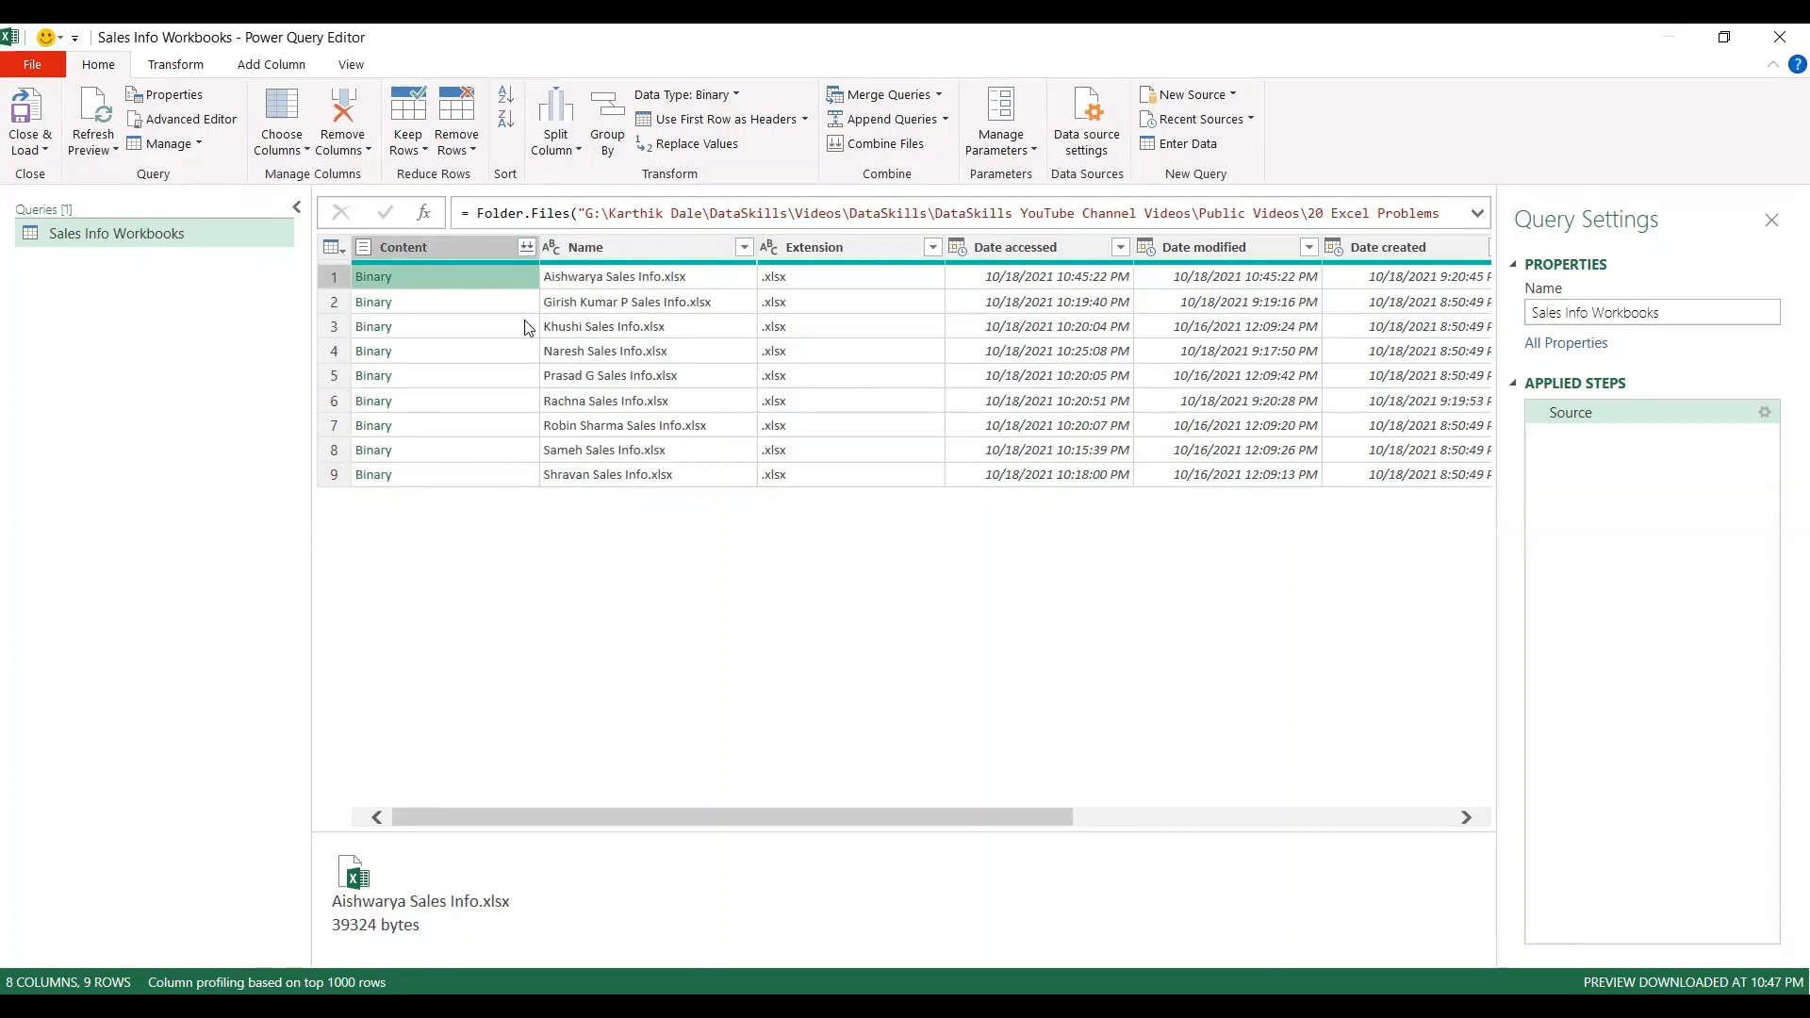
pyautogui.click(462, 249)
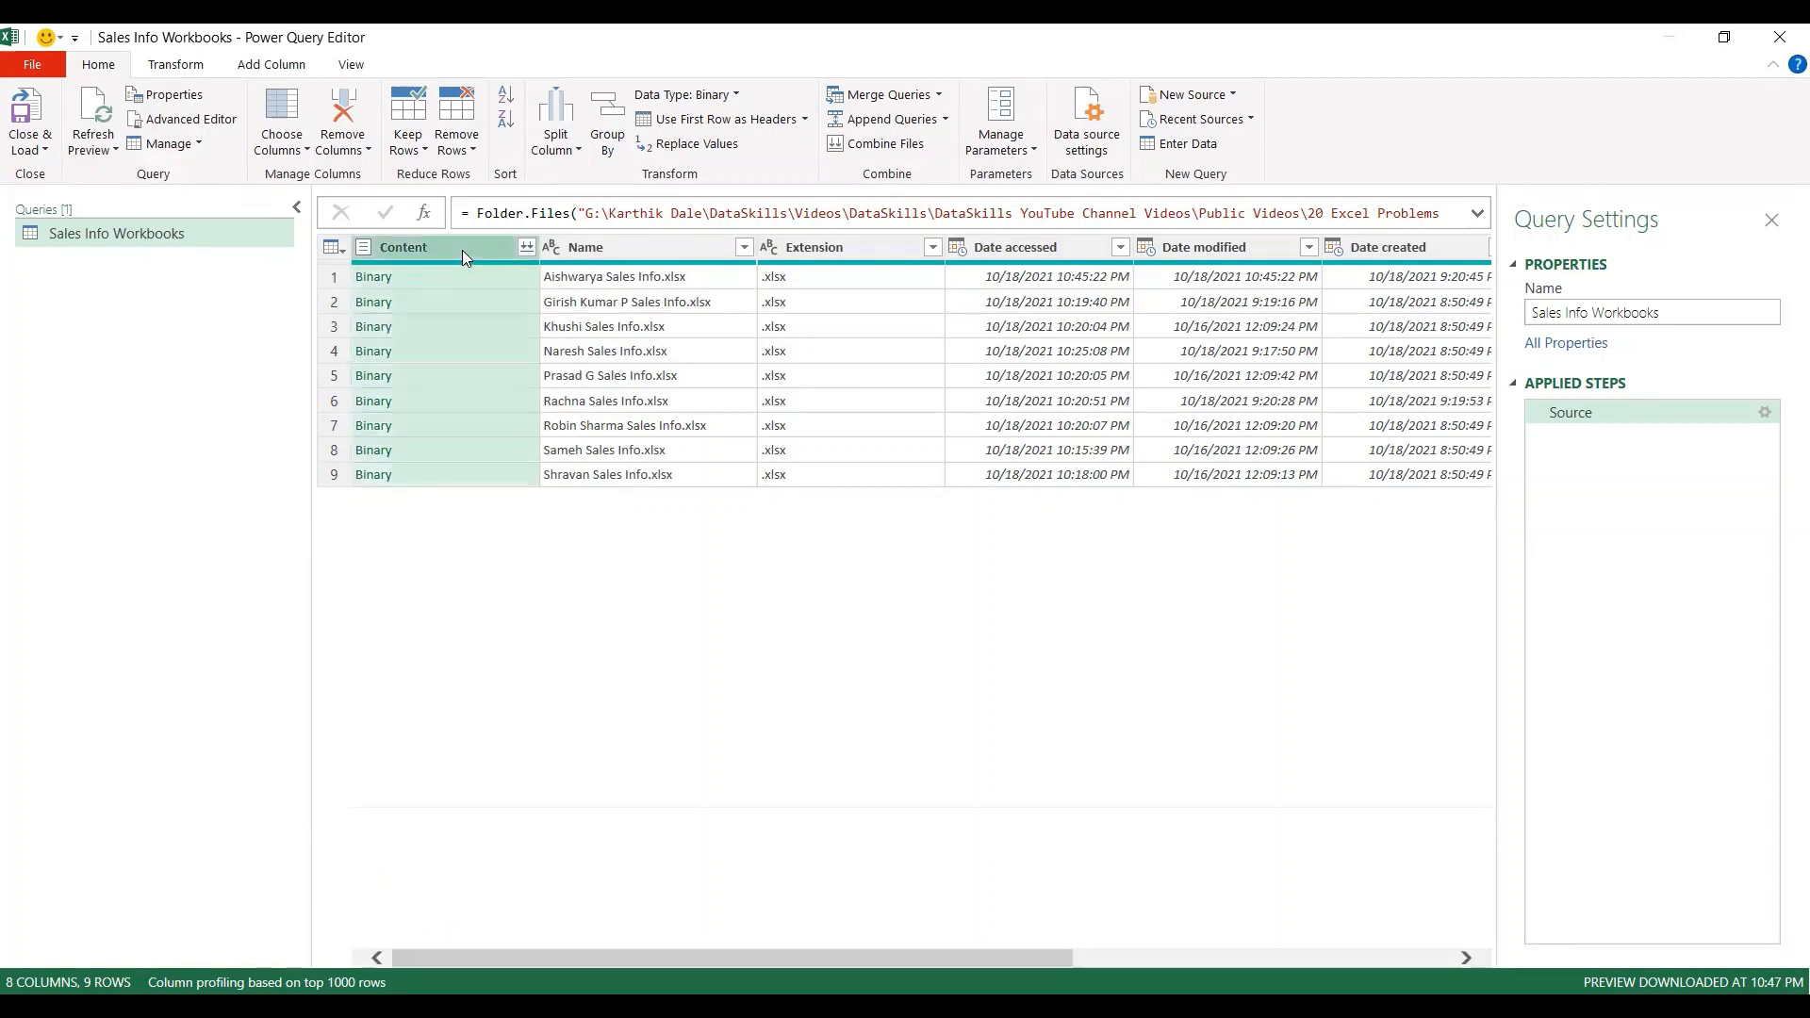
# Step: Rename the Name column as Workbook Name
pyautogui.click(590, 247)
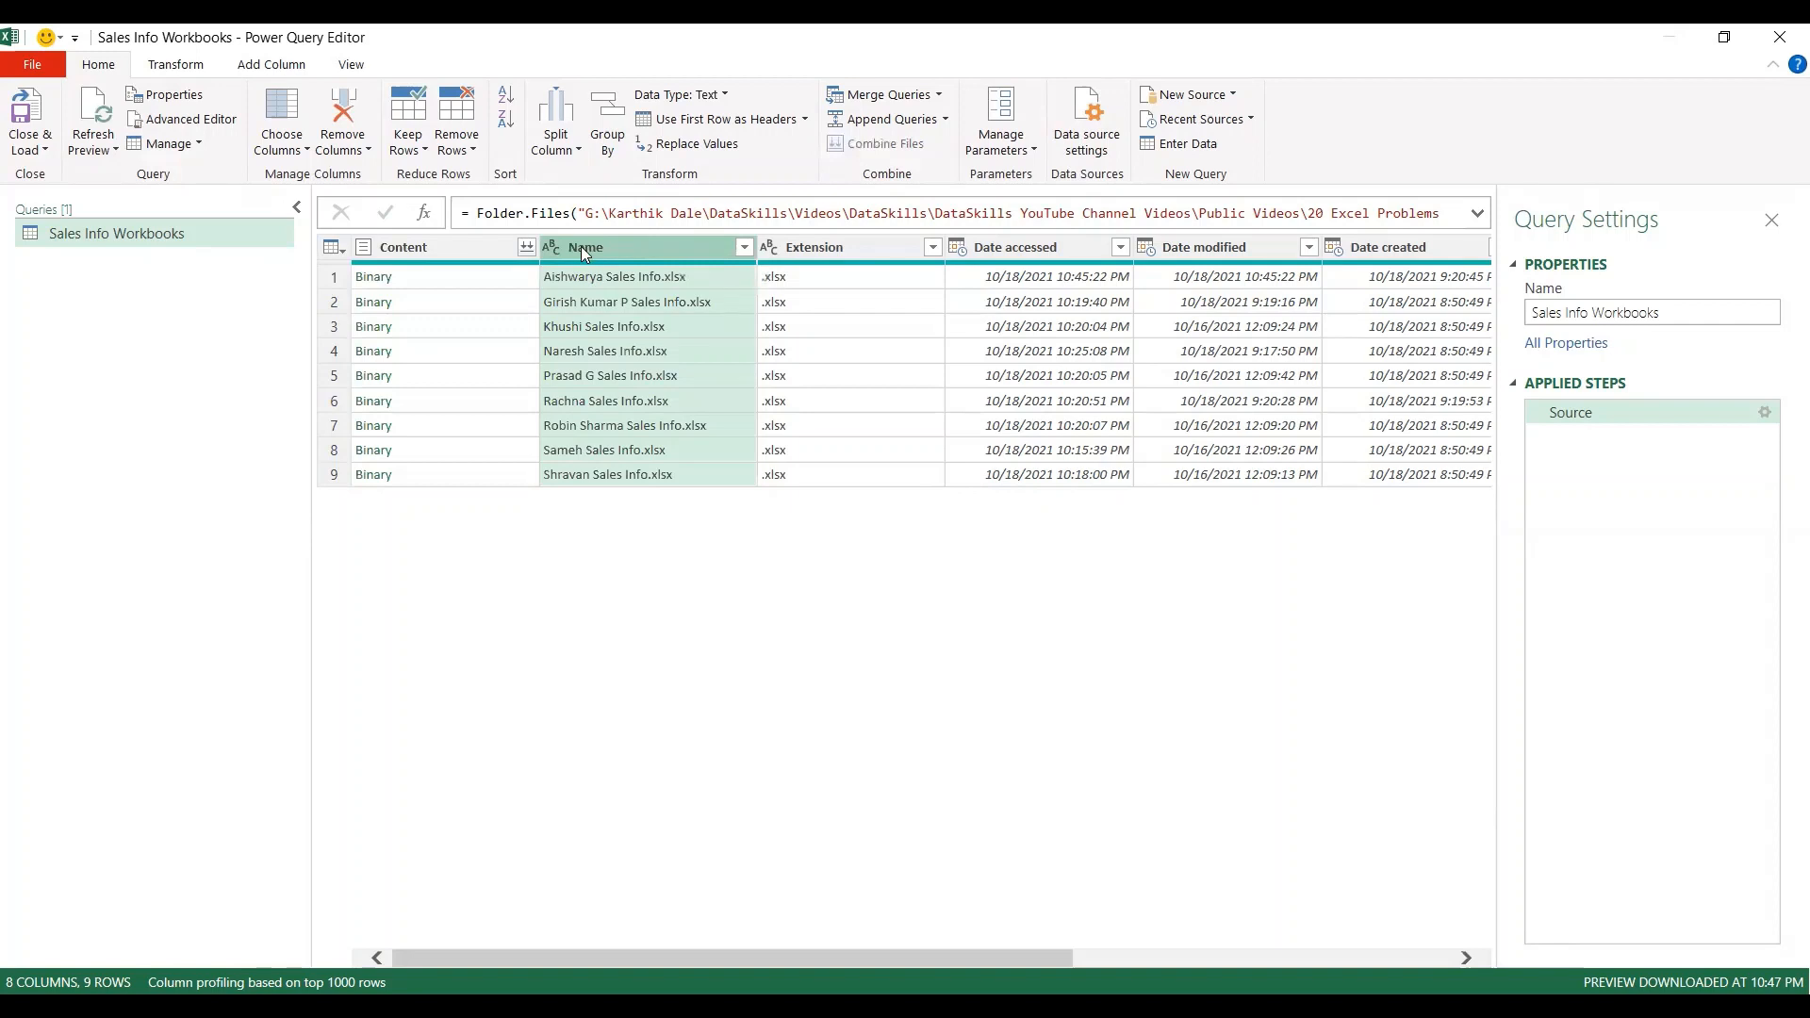
pyautogui.doubleClick(585, 249)
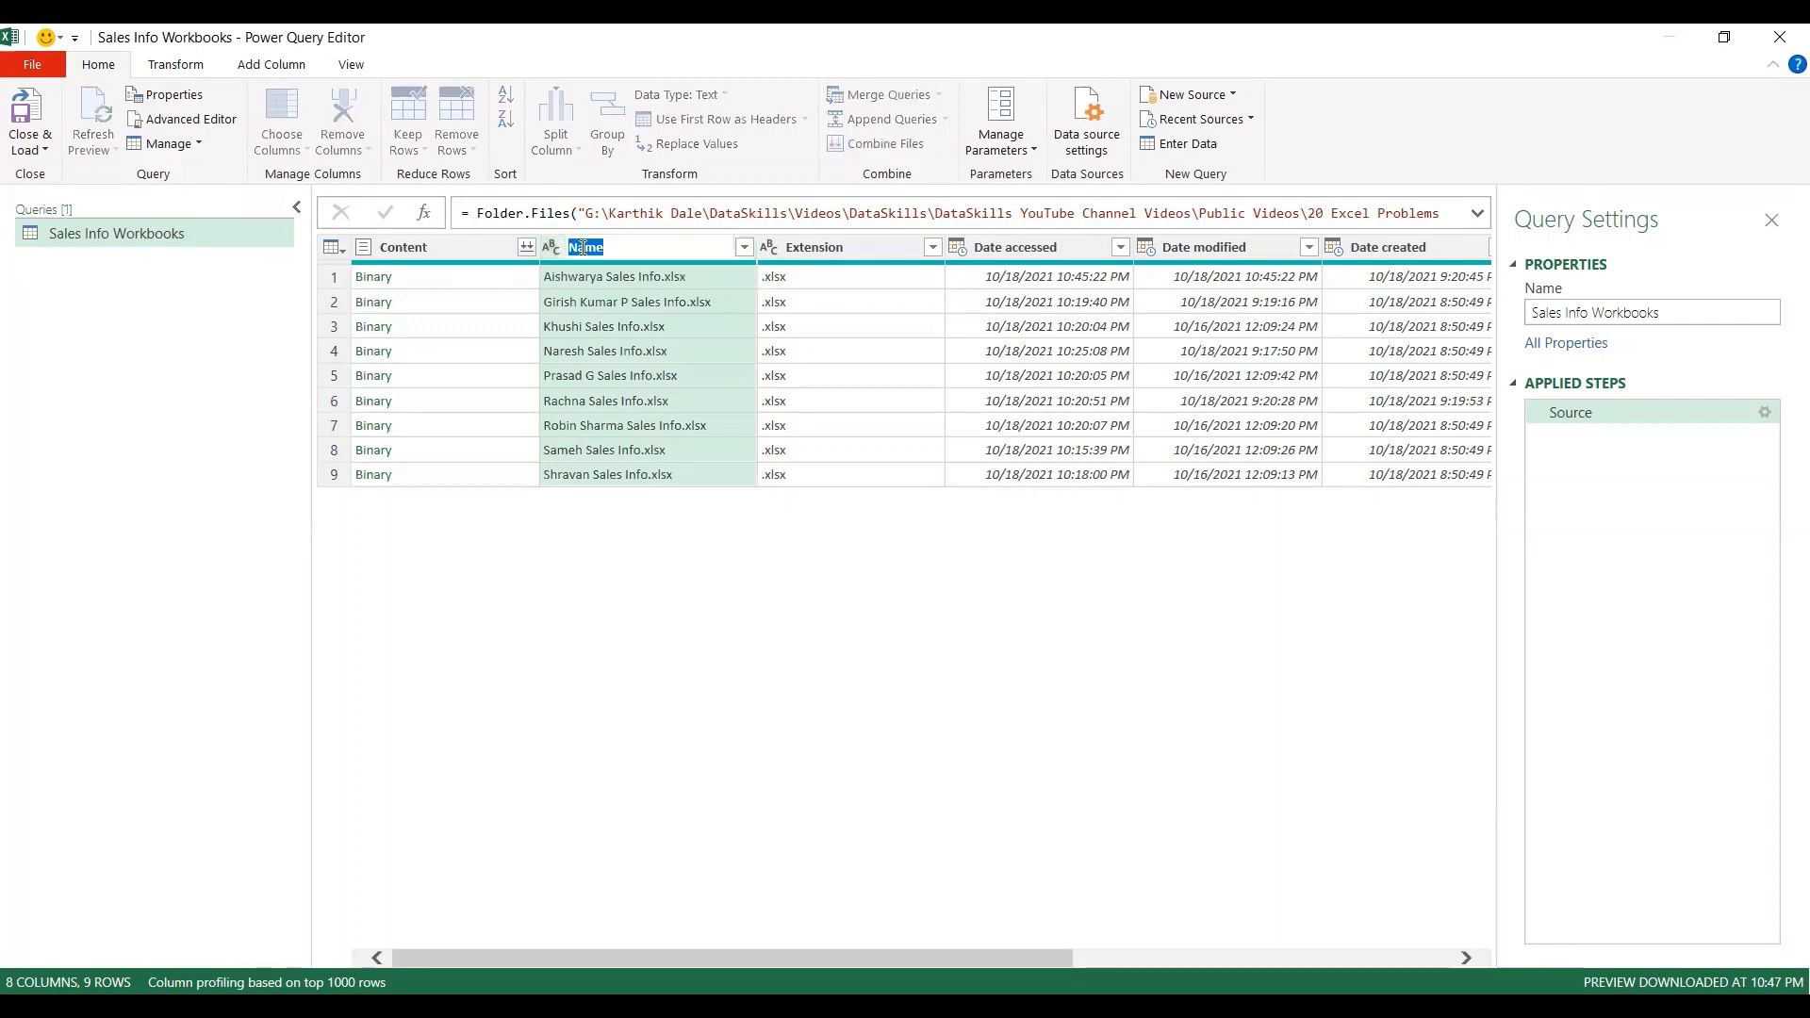
pyautogui.write('Workbook Name')
pyautogui.press('Return')
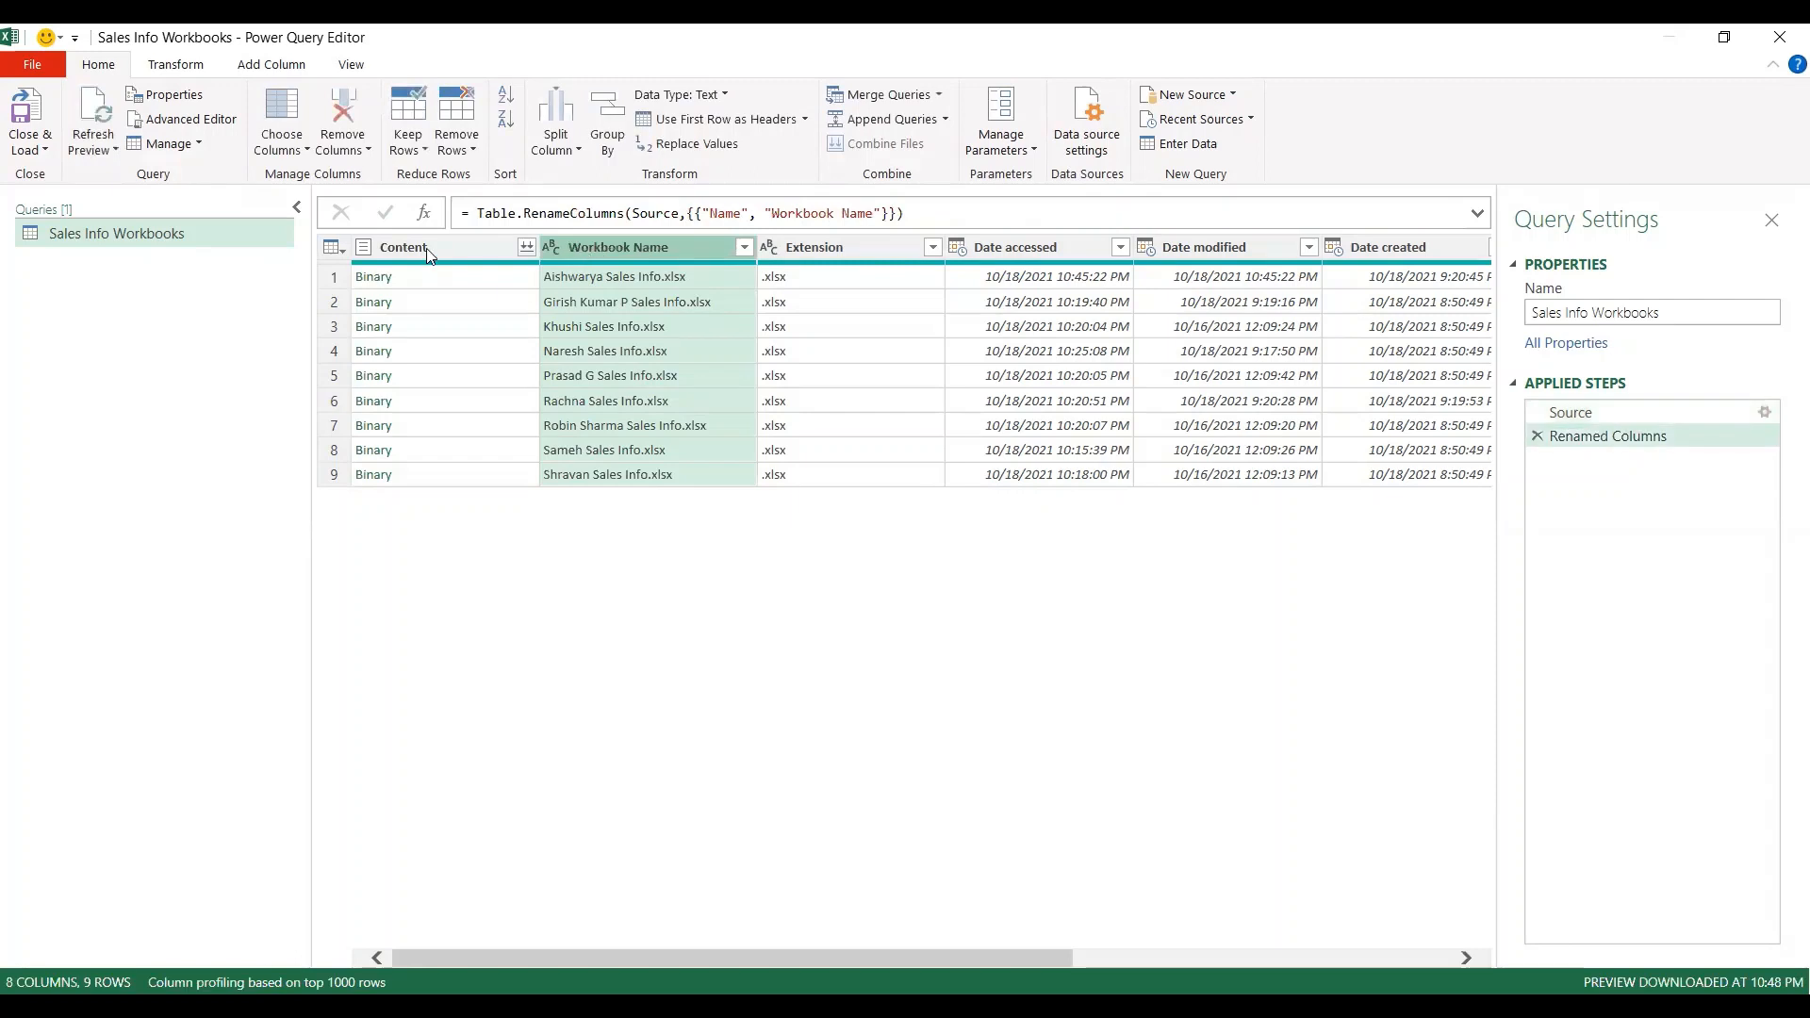
# Step: Keep only the Content and Workbook Name columns and remove all other columns from the query
pyautogui.click(427, 249)
pyautogui.keyDown('ctrl'); pyautogui.click(622, 247); pyautogui.keyUp('ctrl')
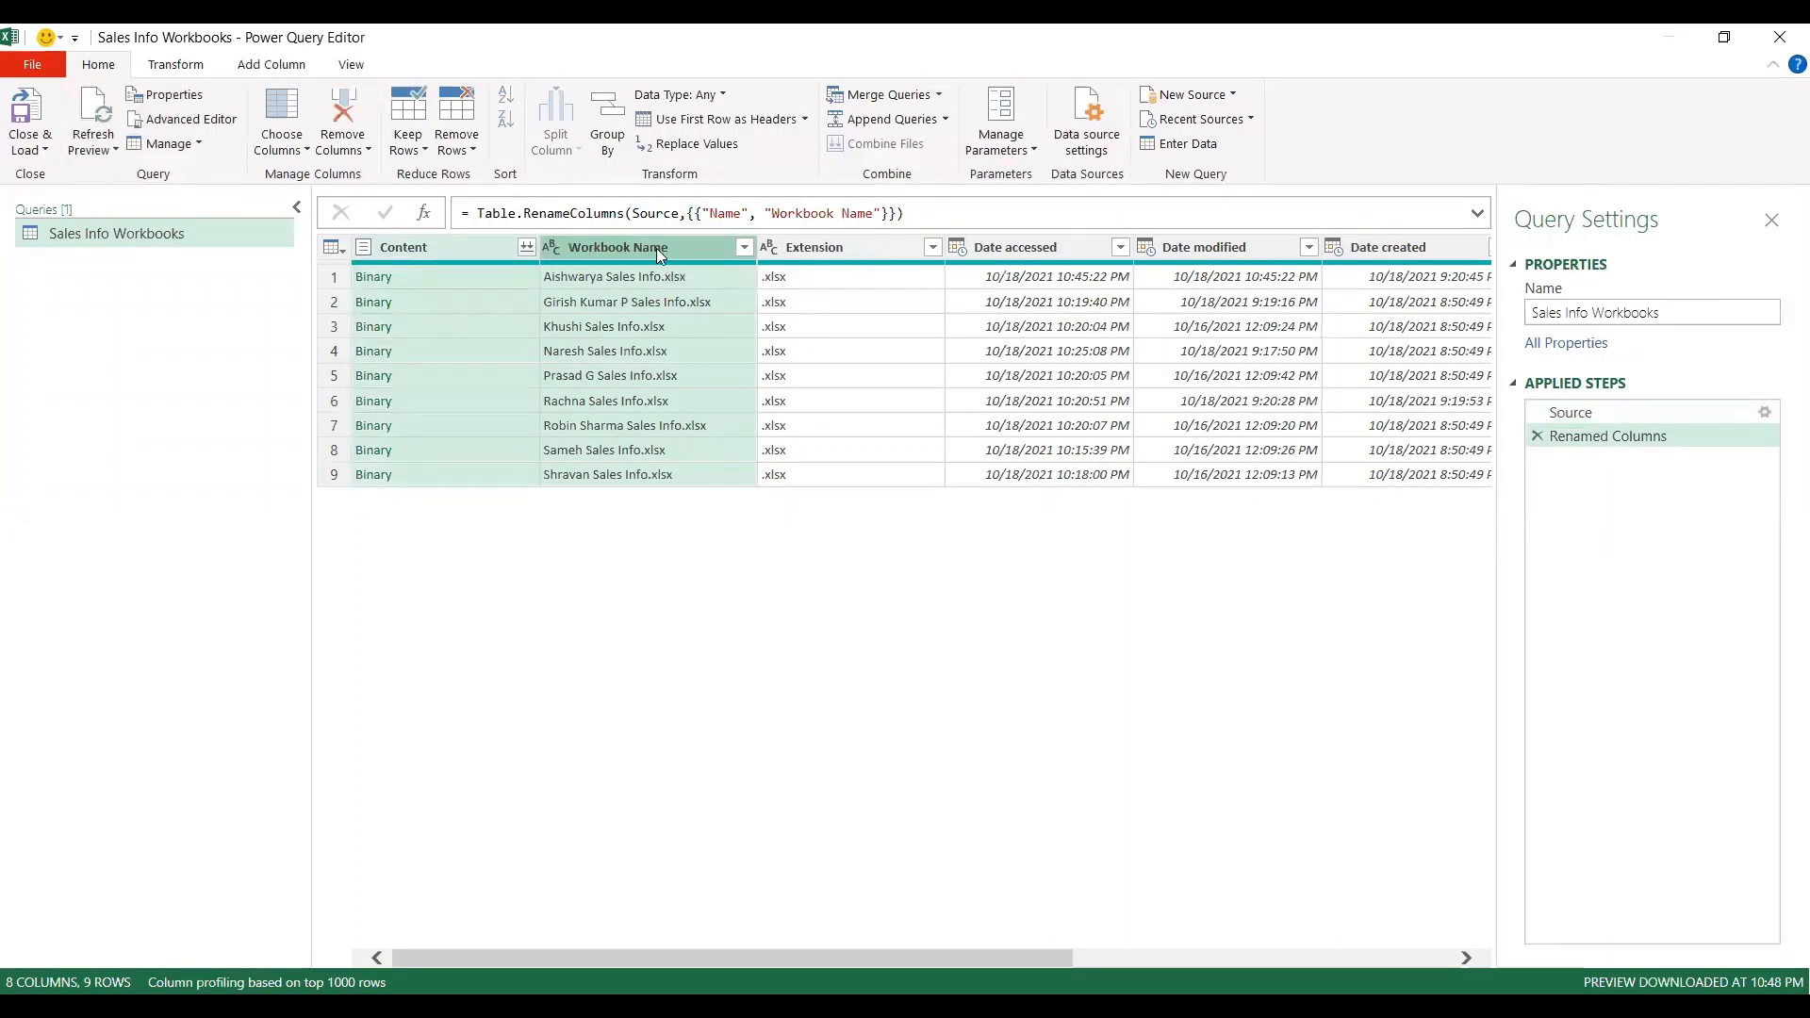
pyautogui.rightClick(628, 243)
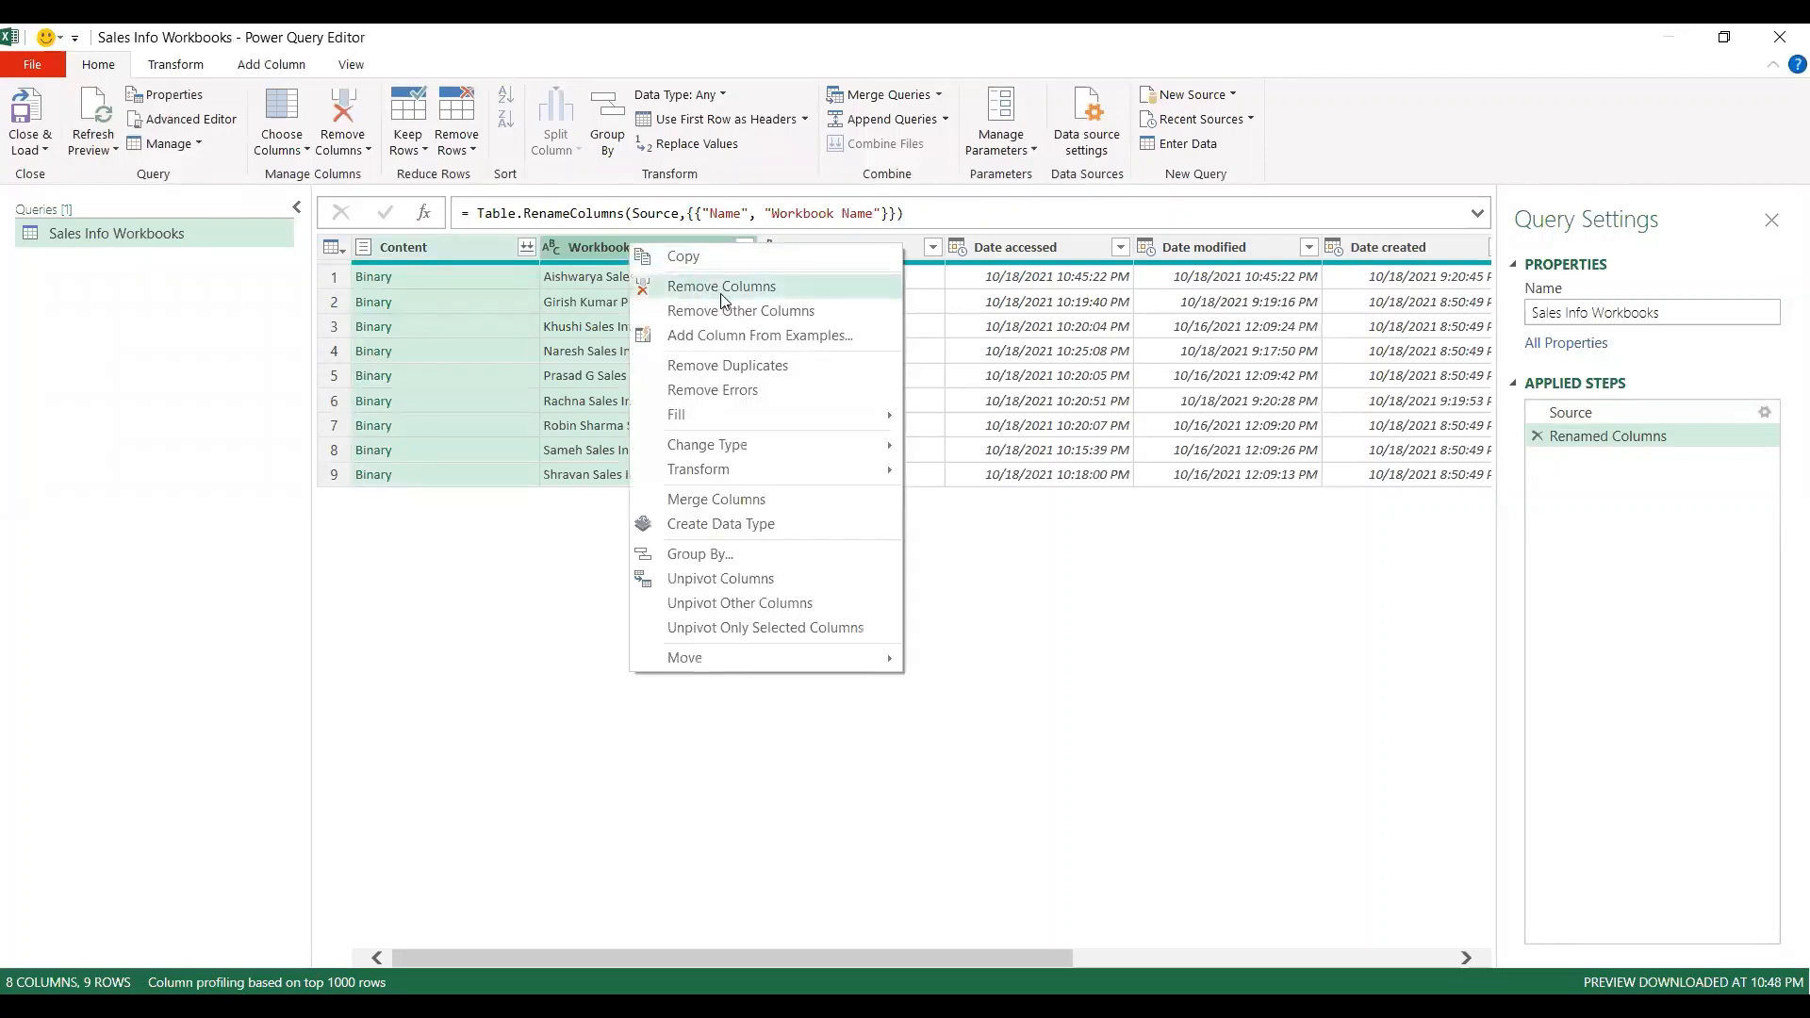
pyautogui.click(672, 311)
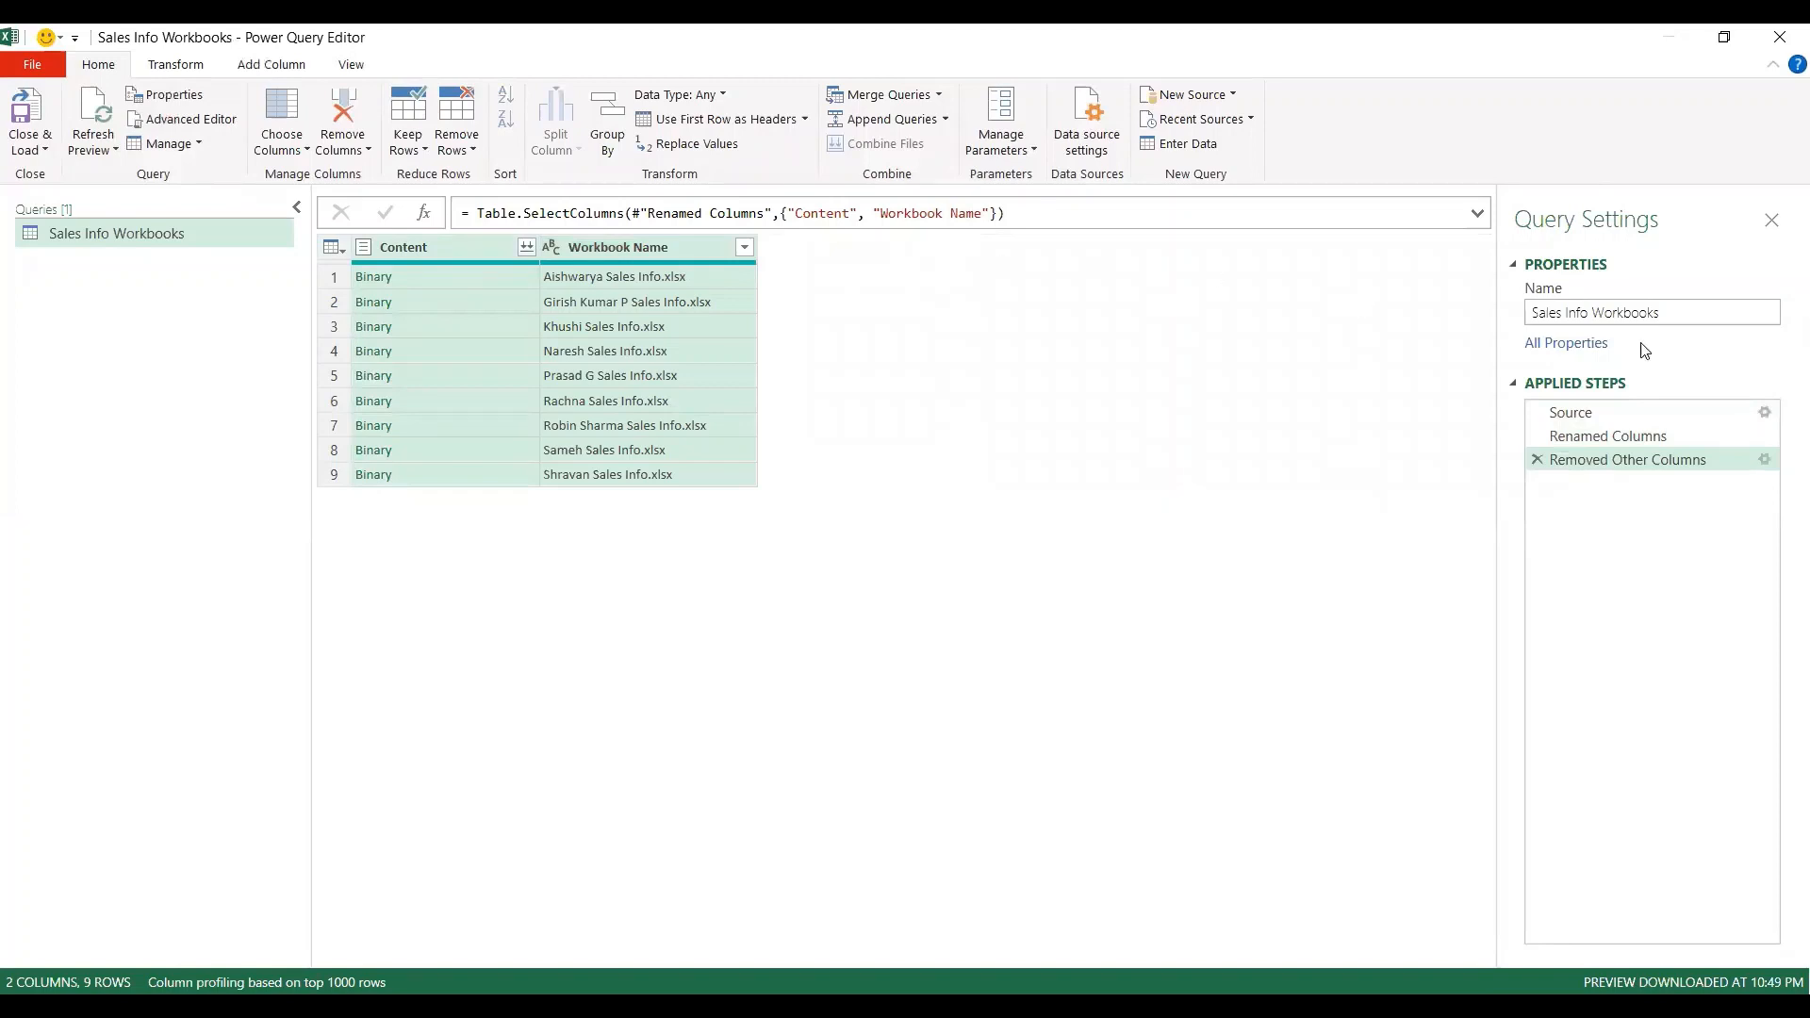
# Step: Review the query at the Source, Renamed Columns and Removed Other Columns steps, and preview the first binary file again
pyautogui.click(1599, 436)
pyautogui.click(1599, 461)
pyautogui.click(1585, 412)
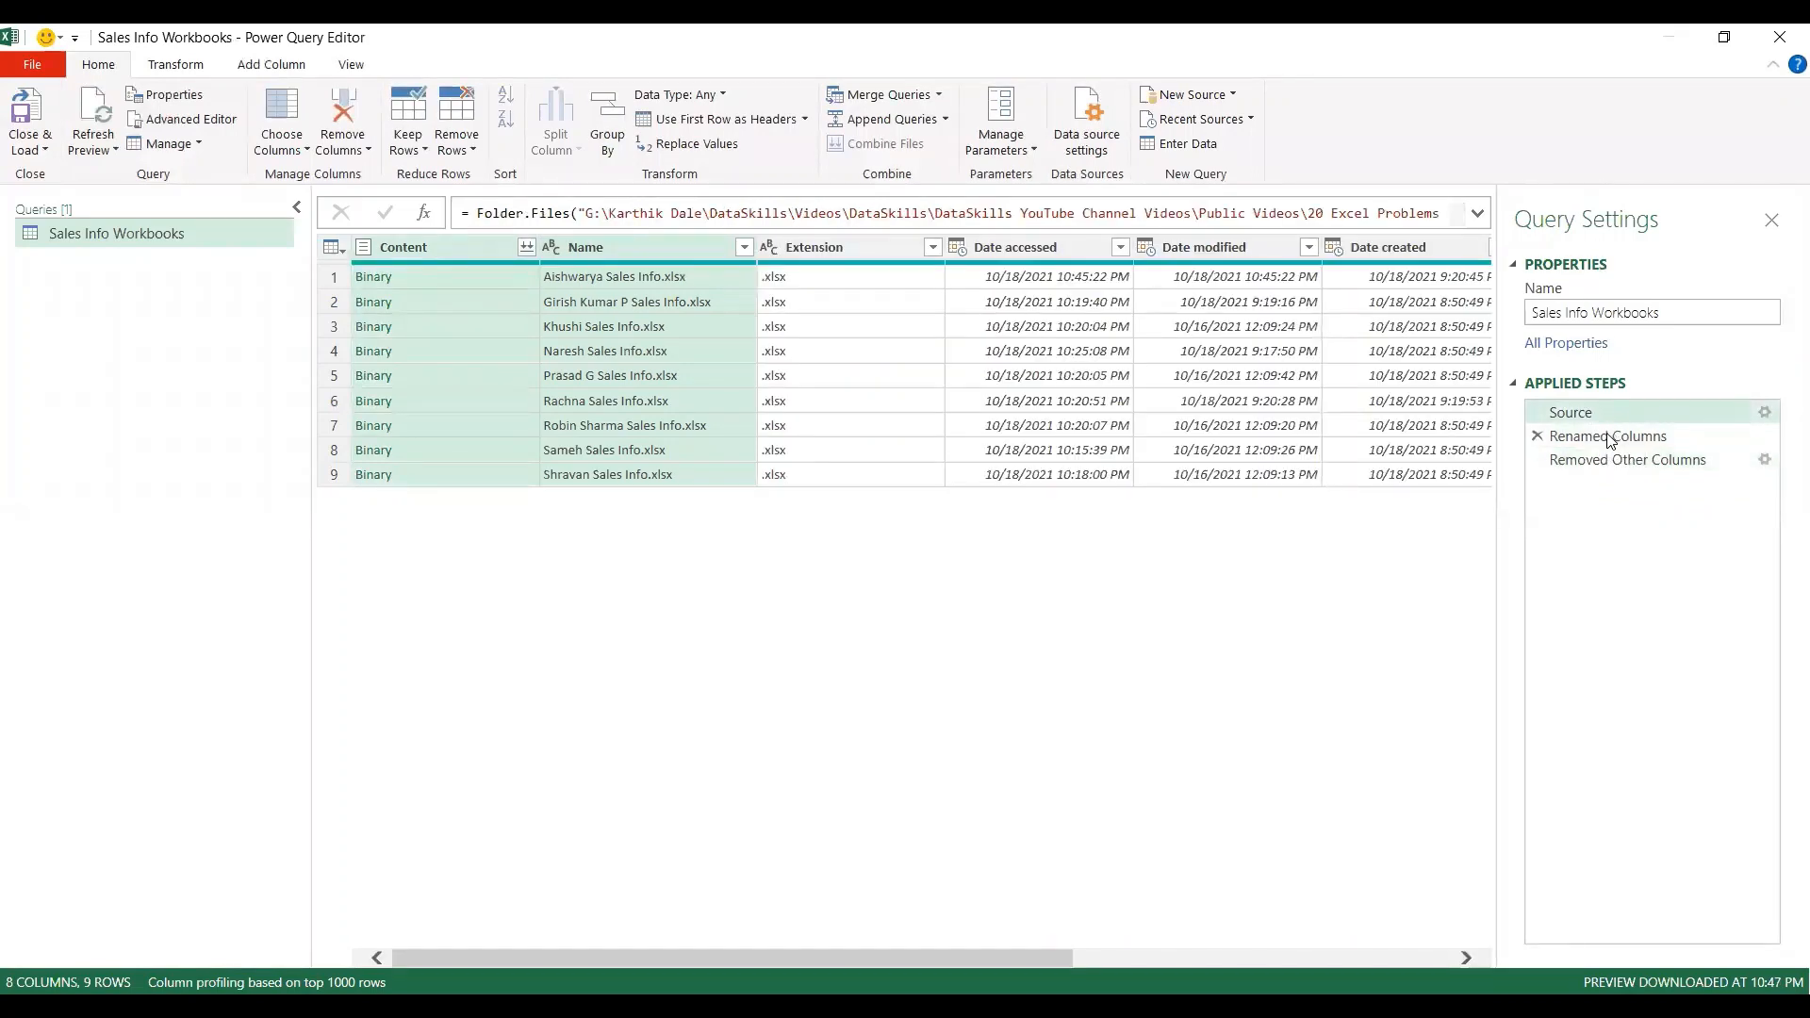
pyautogui.click(1603, 436)
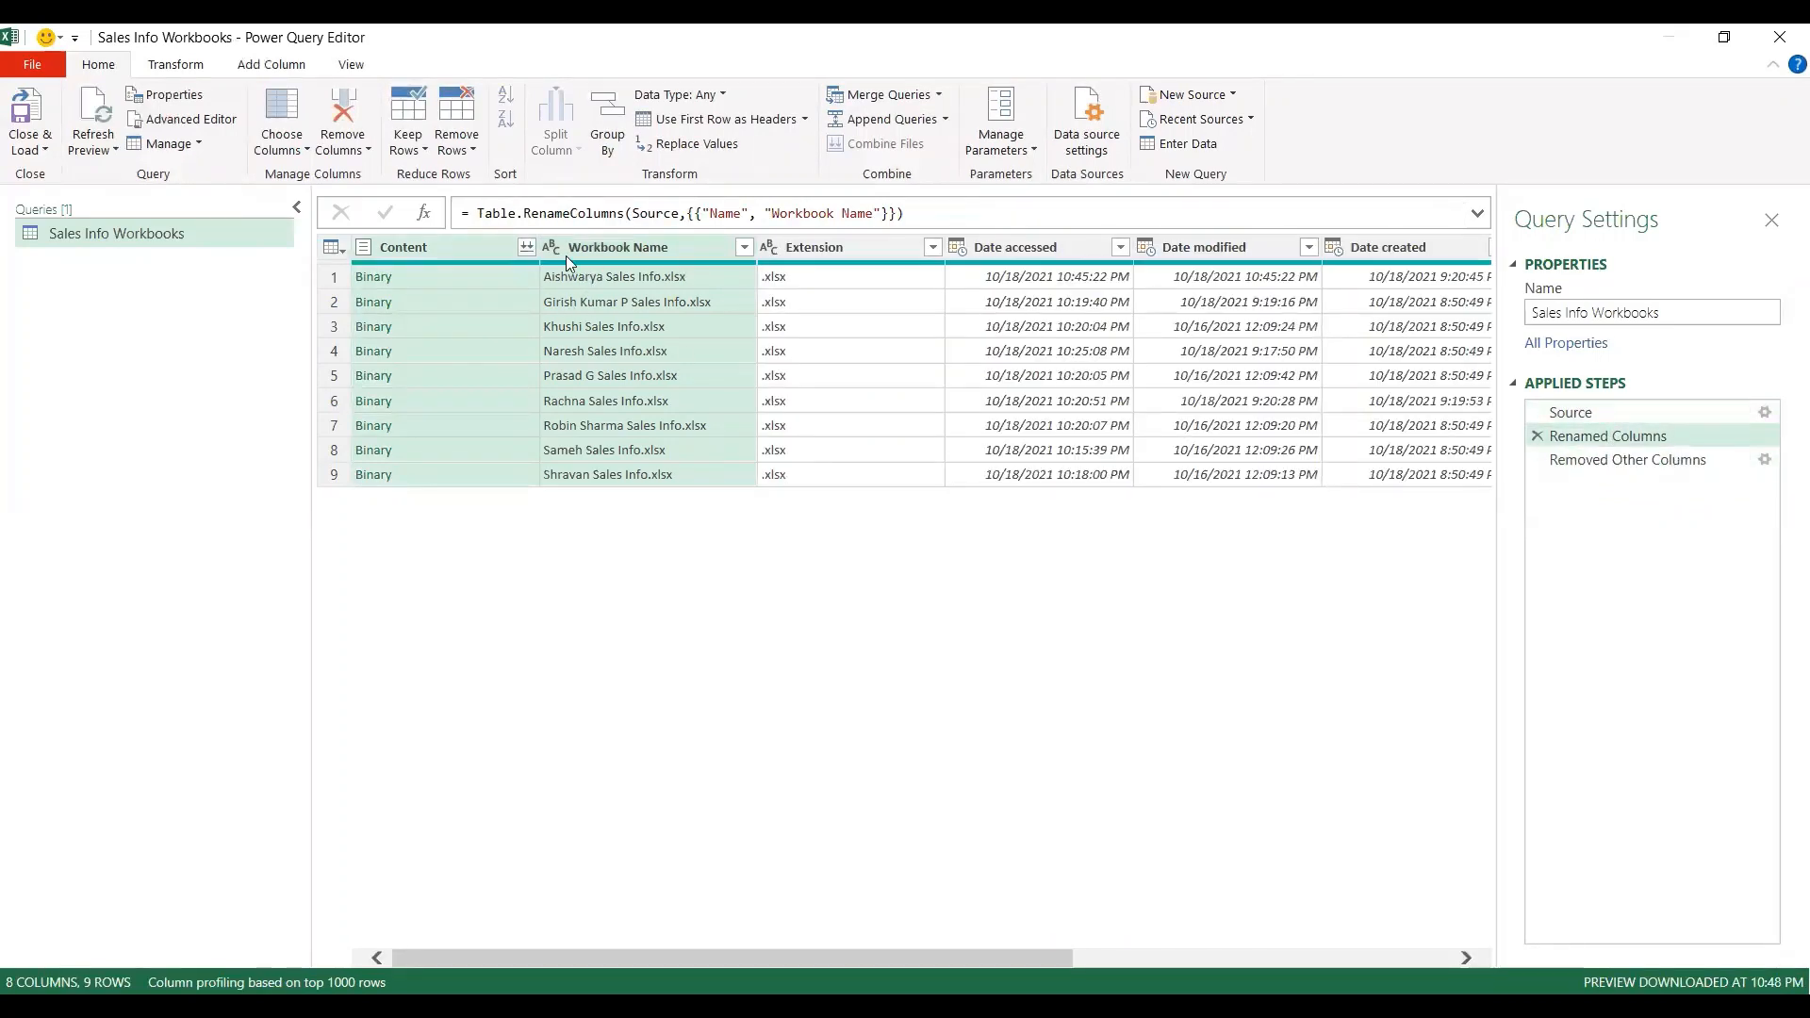
pyautogui.click(1613, 460)
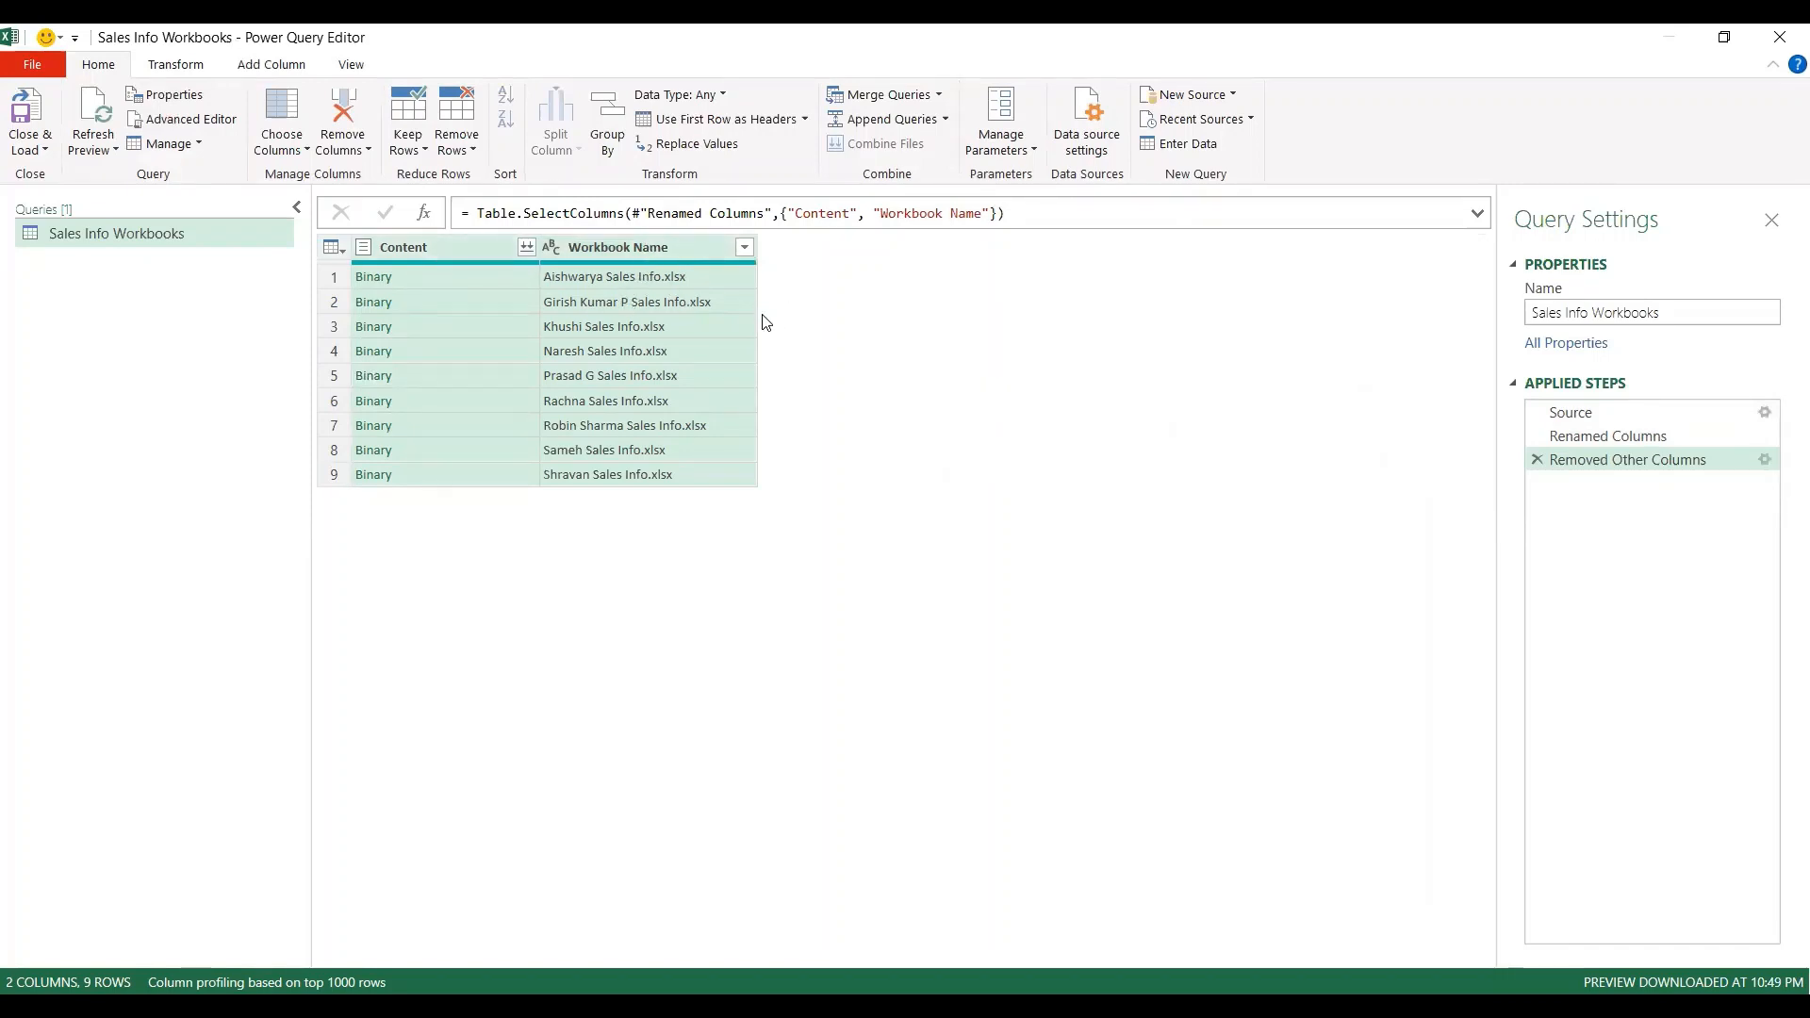
pyautogui.click(426, 275)
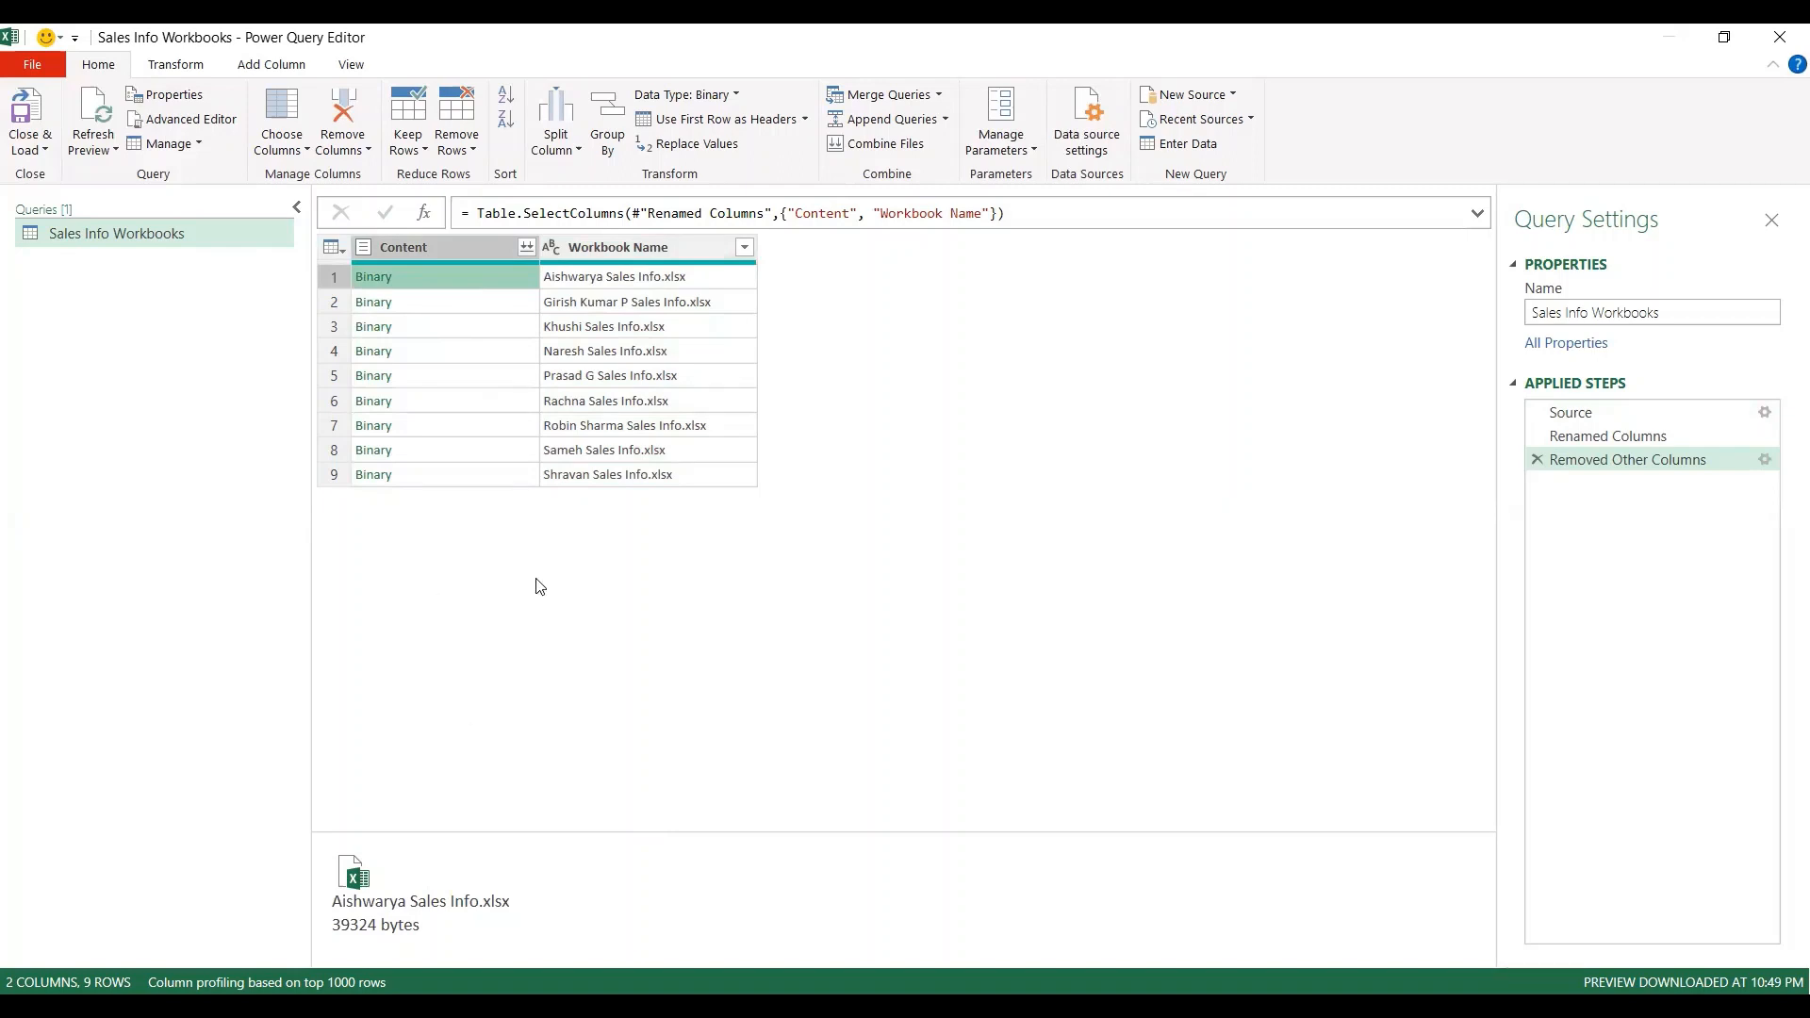
# Step: Add a custom column named Custom with the formula Excel.Workbook([Content],true)
pyautogui.click(272, 65)
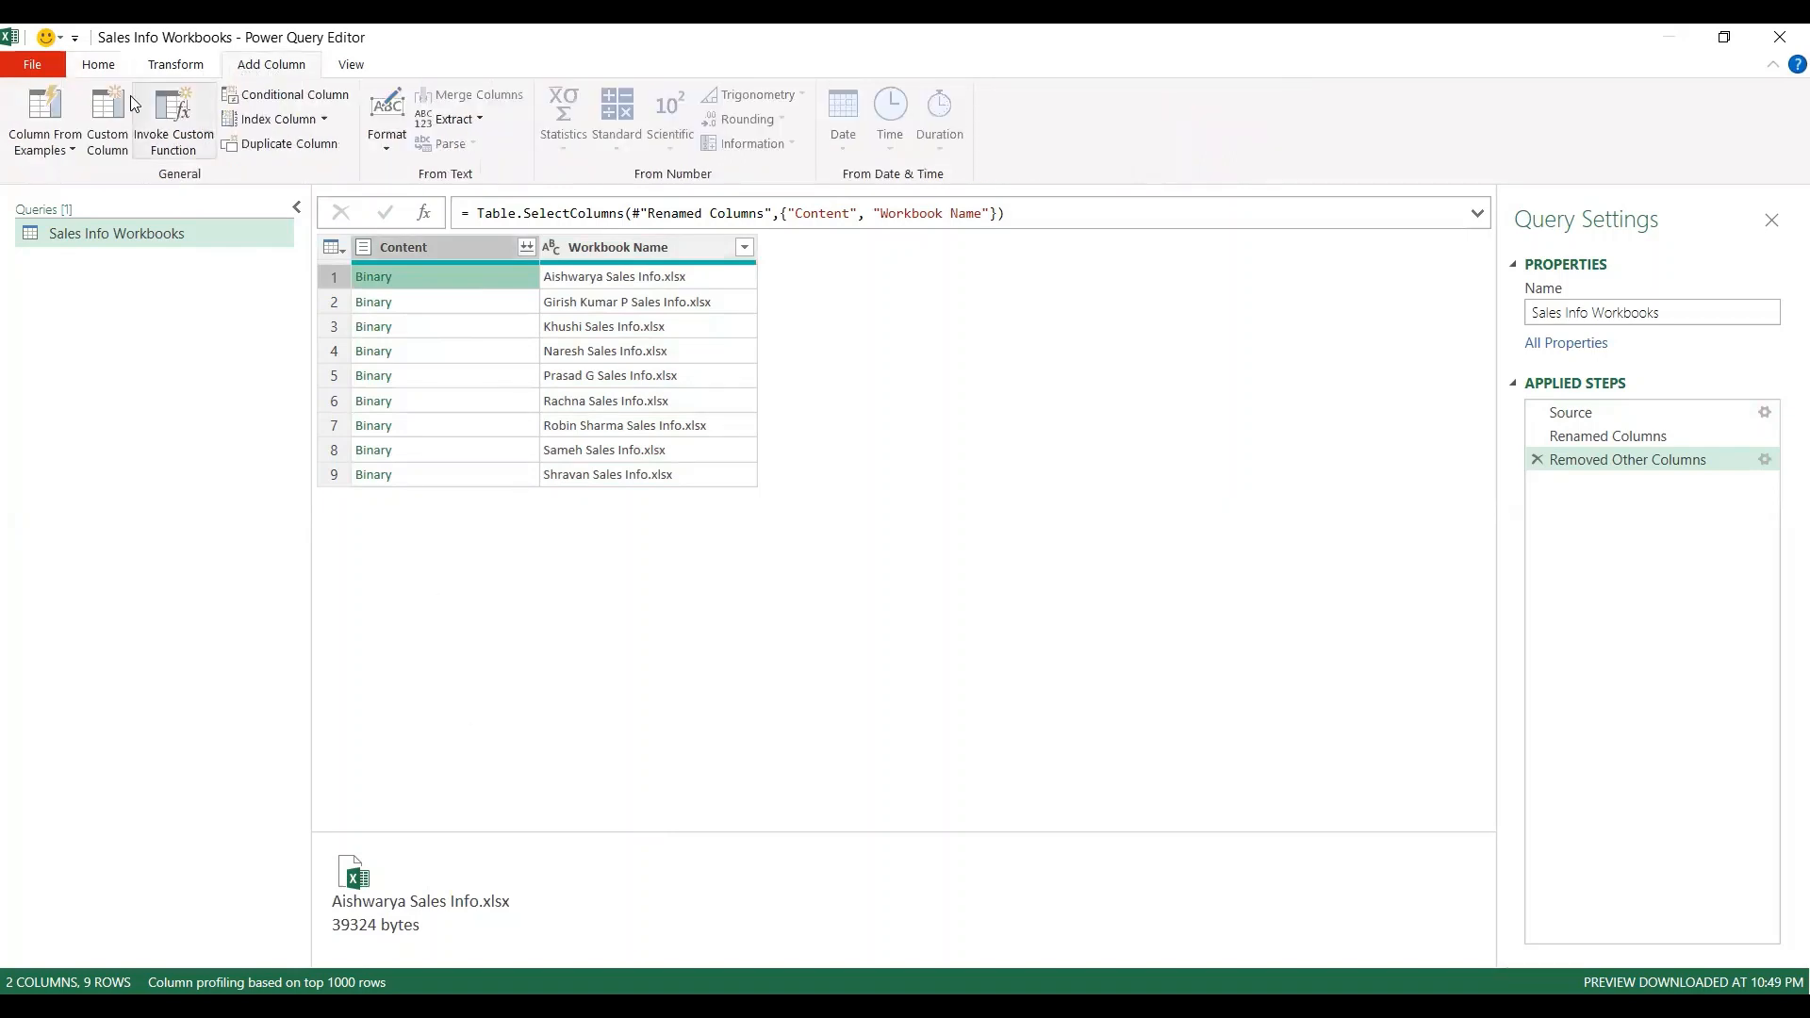
pyautogui.click(109, 121)
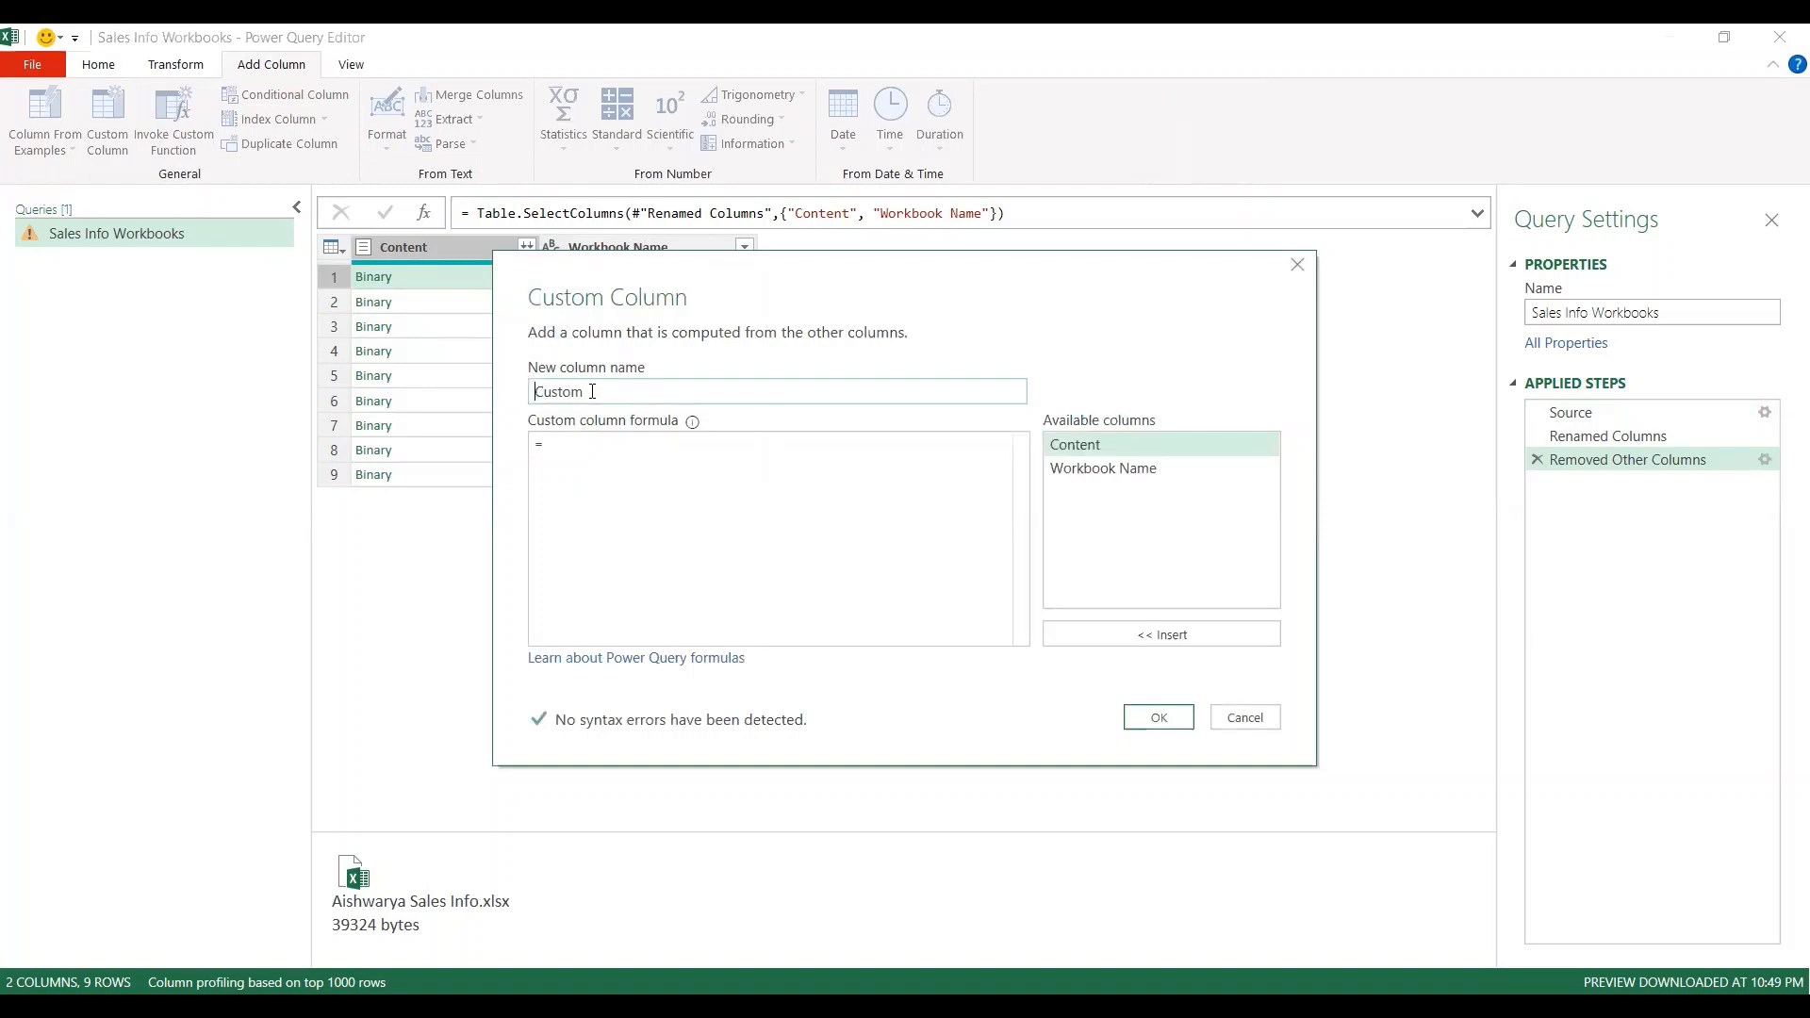
pyautogui.click(549, 450)
pyautogui.write('Exc')
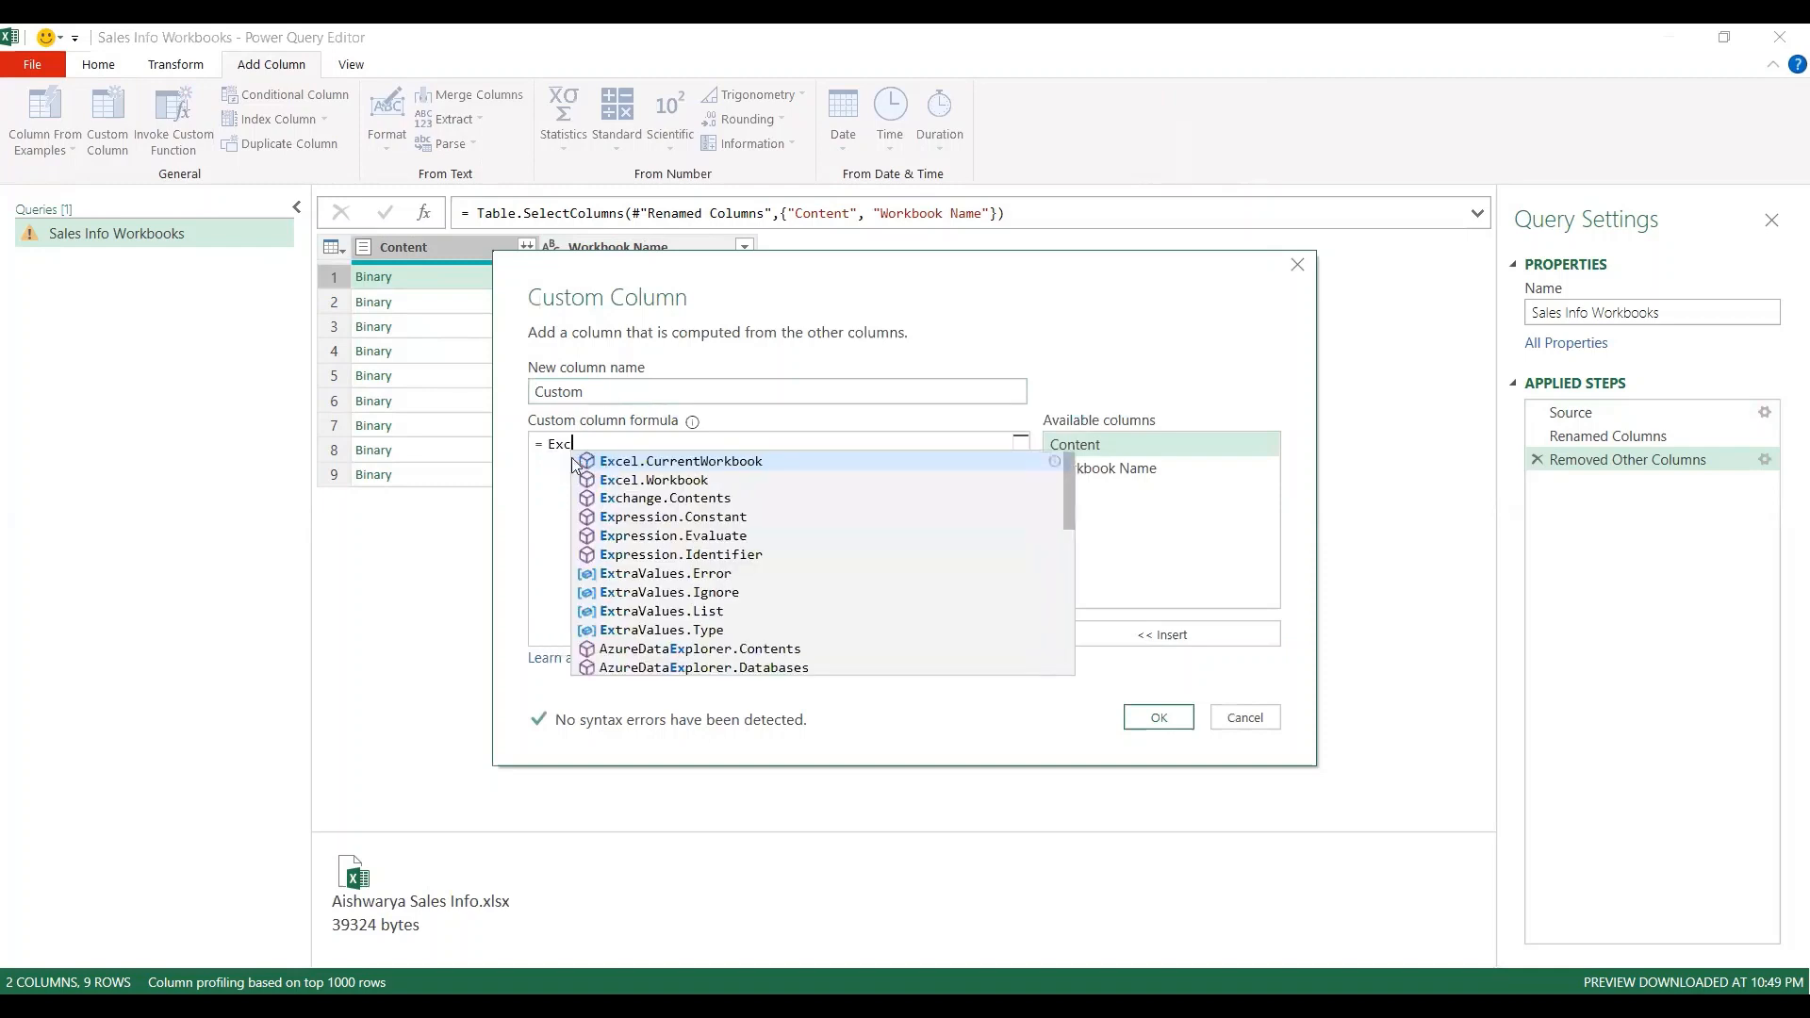
pyautogui.write('el.Workbook(')
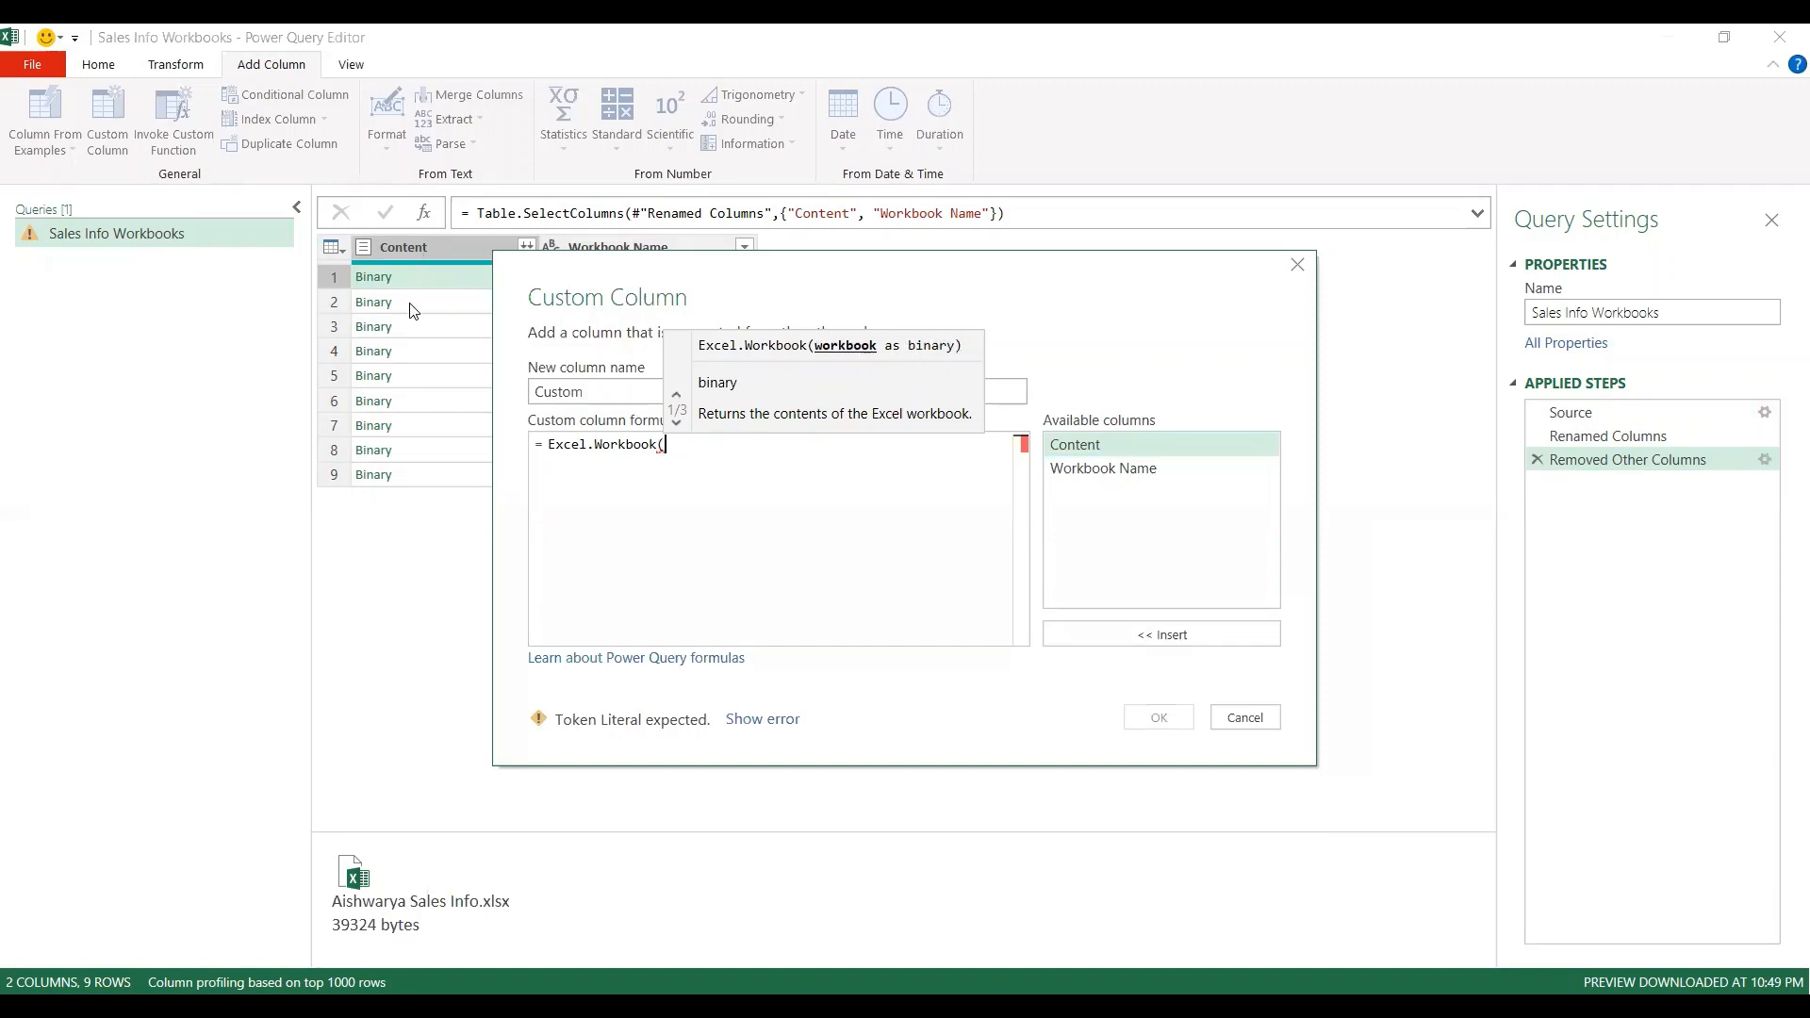
pyautogui.doubleClick(1084, 451)
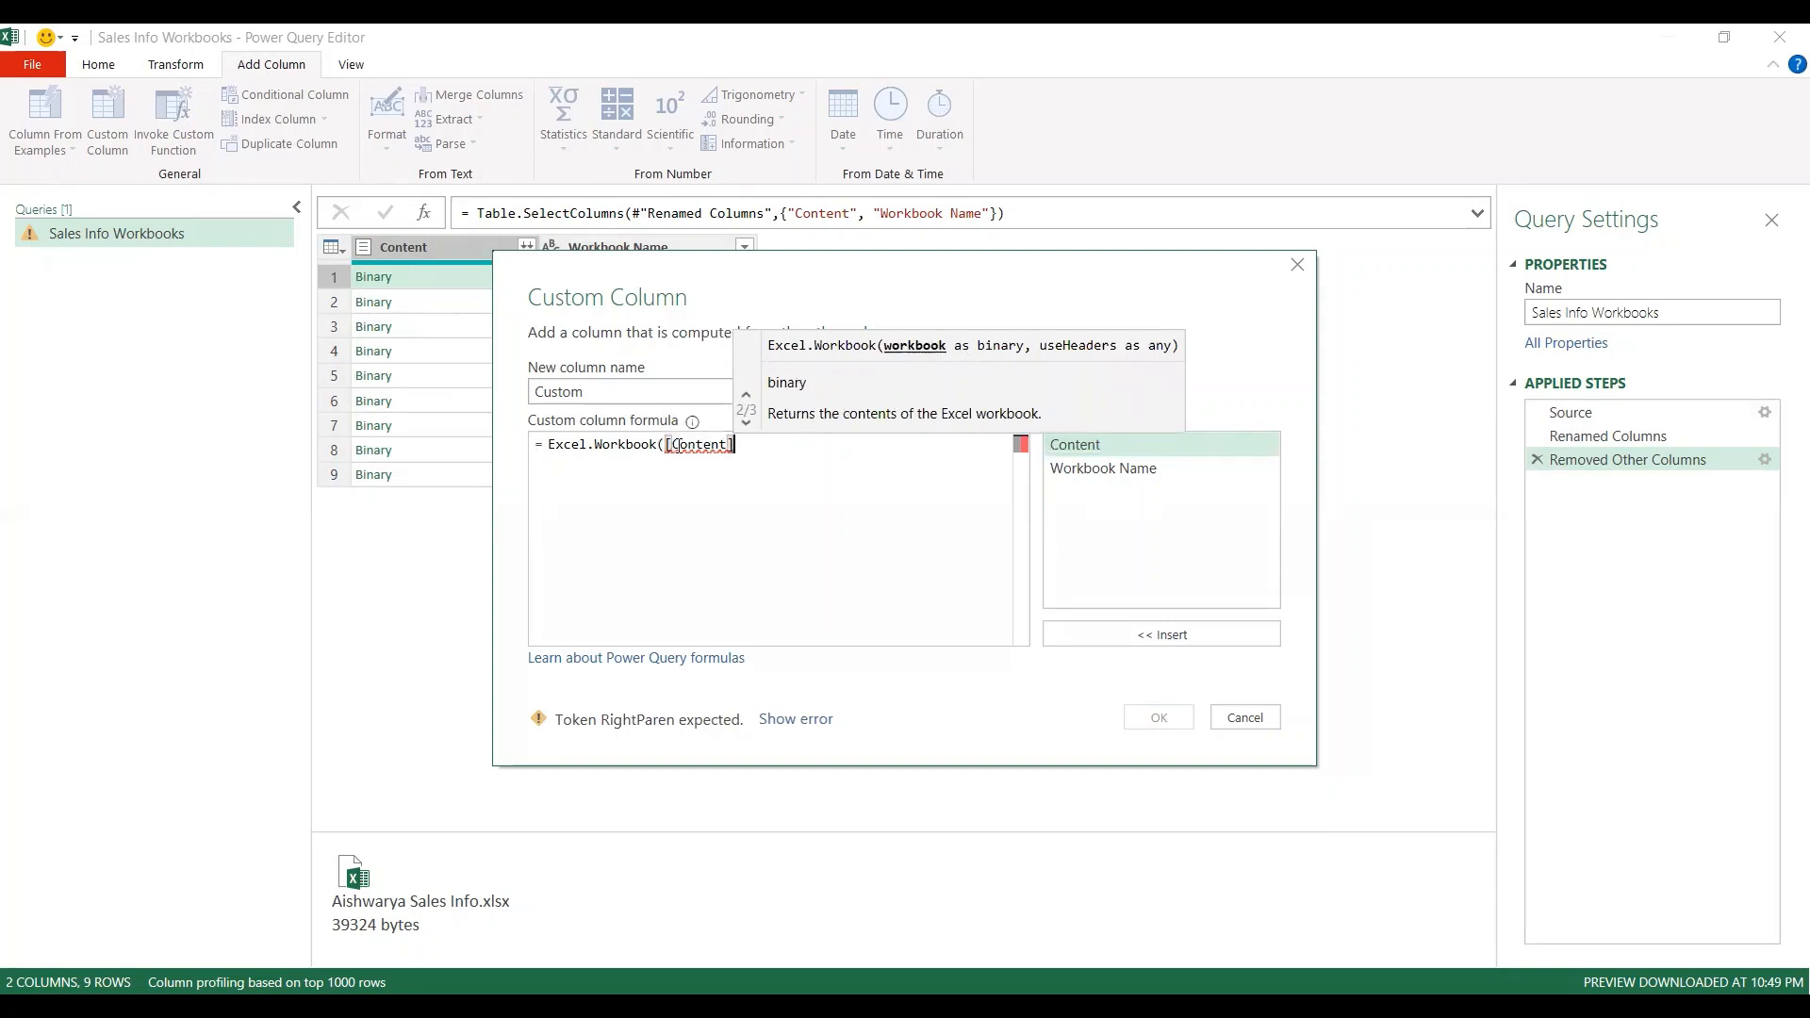
pyautogui.write(',')
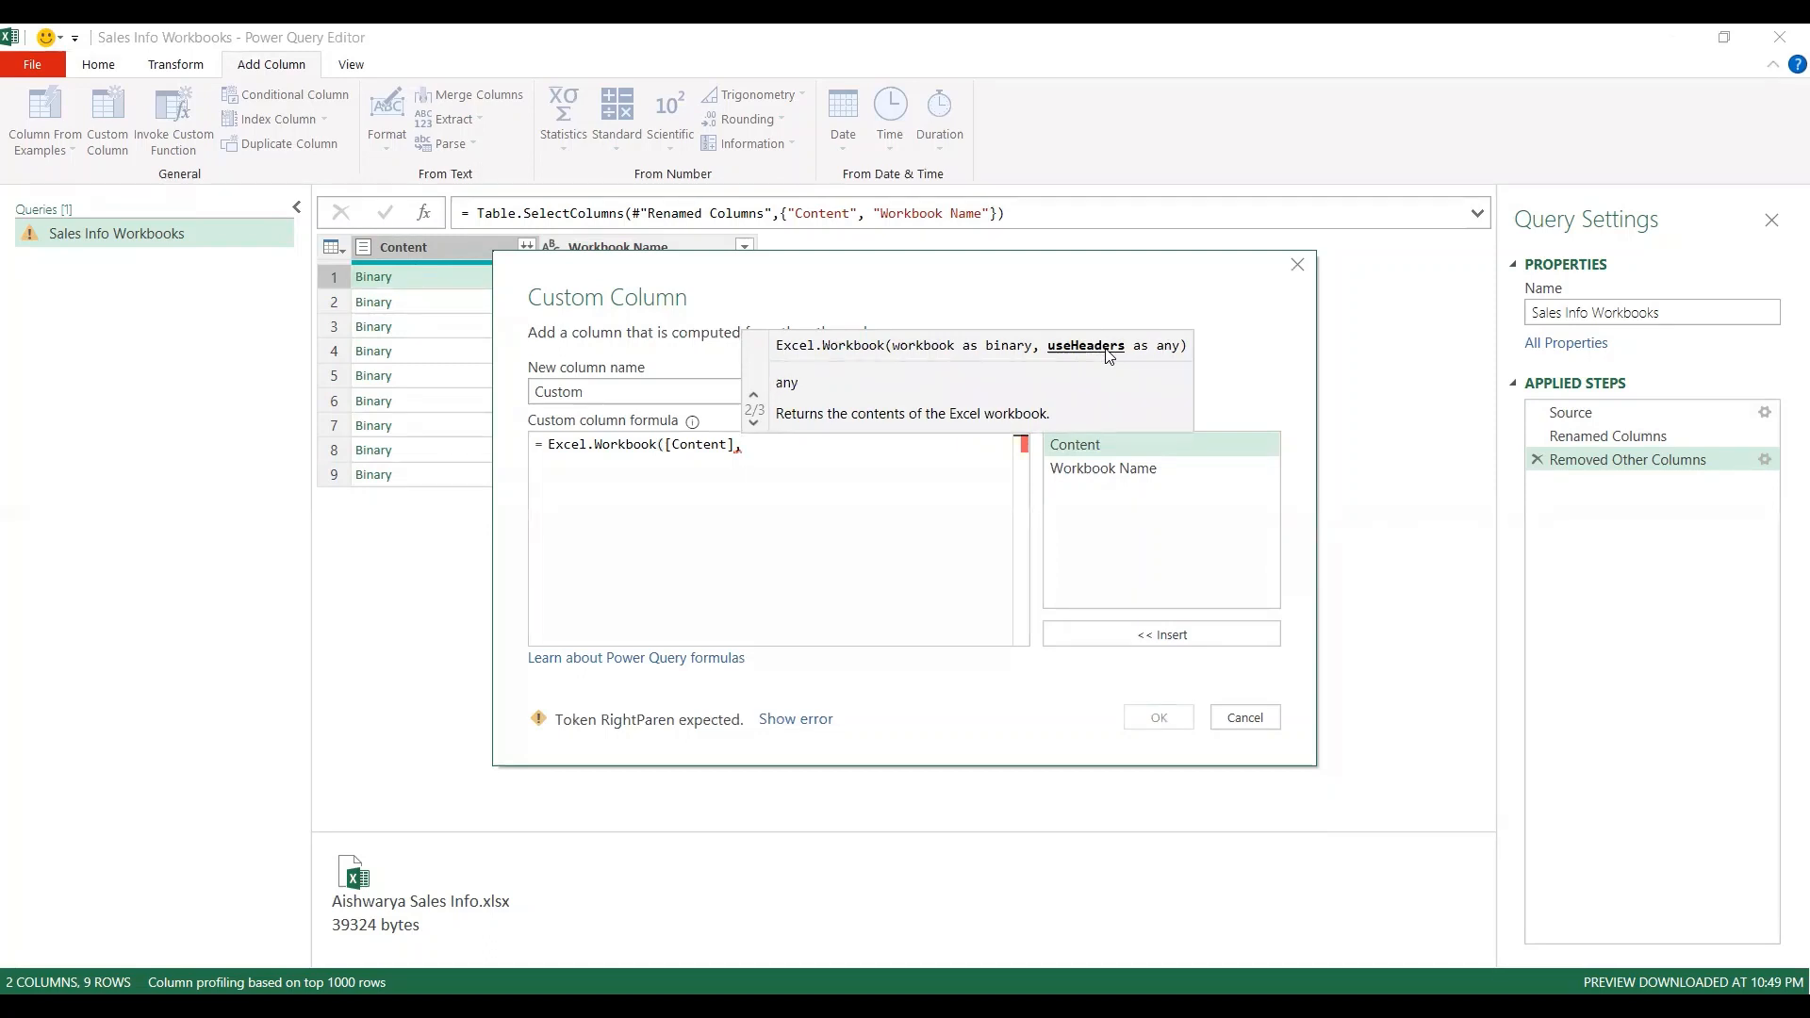
pyautogui.write('true')
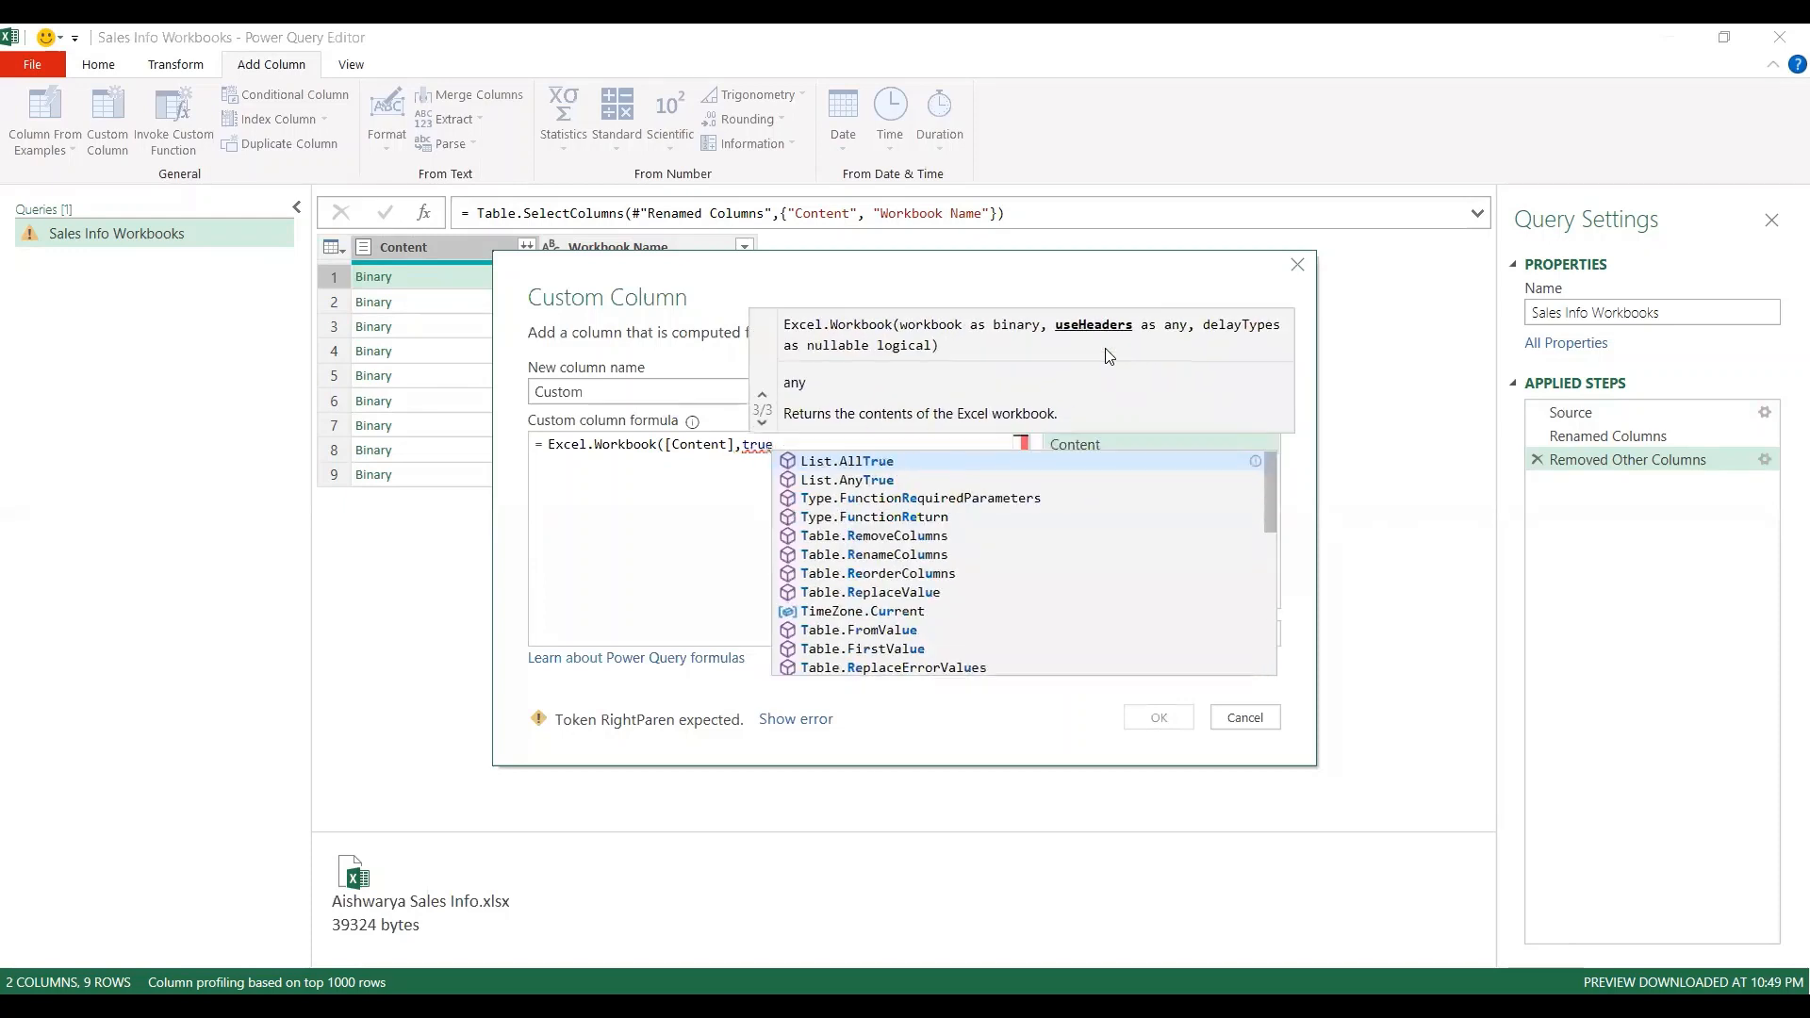
pyautogui.write(')')
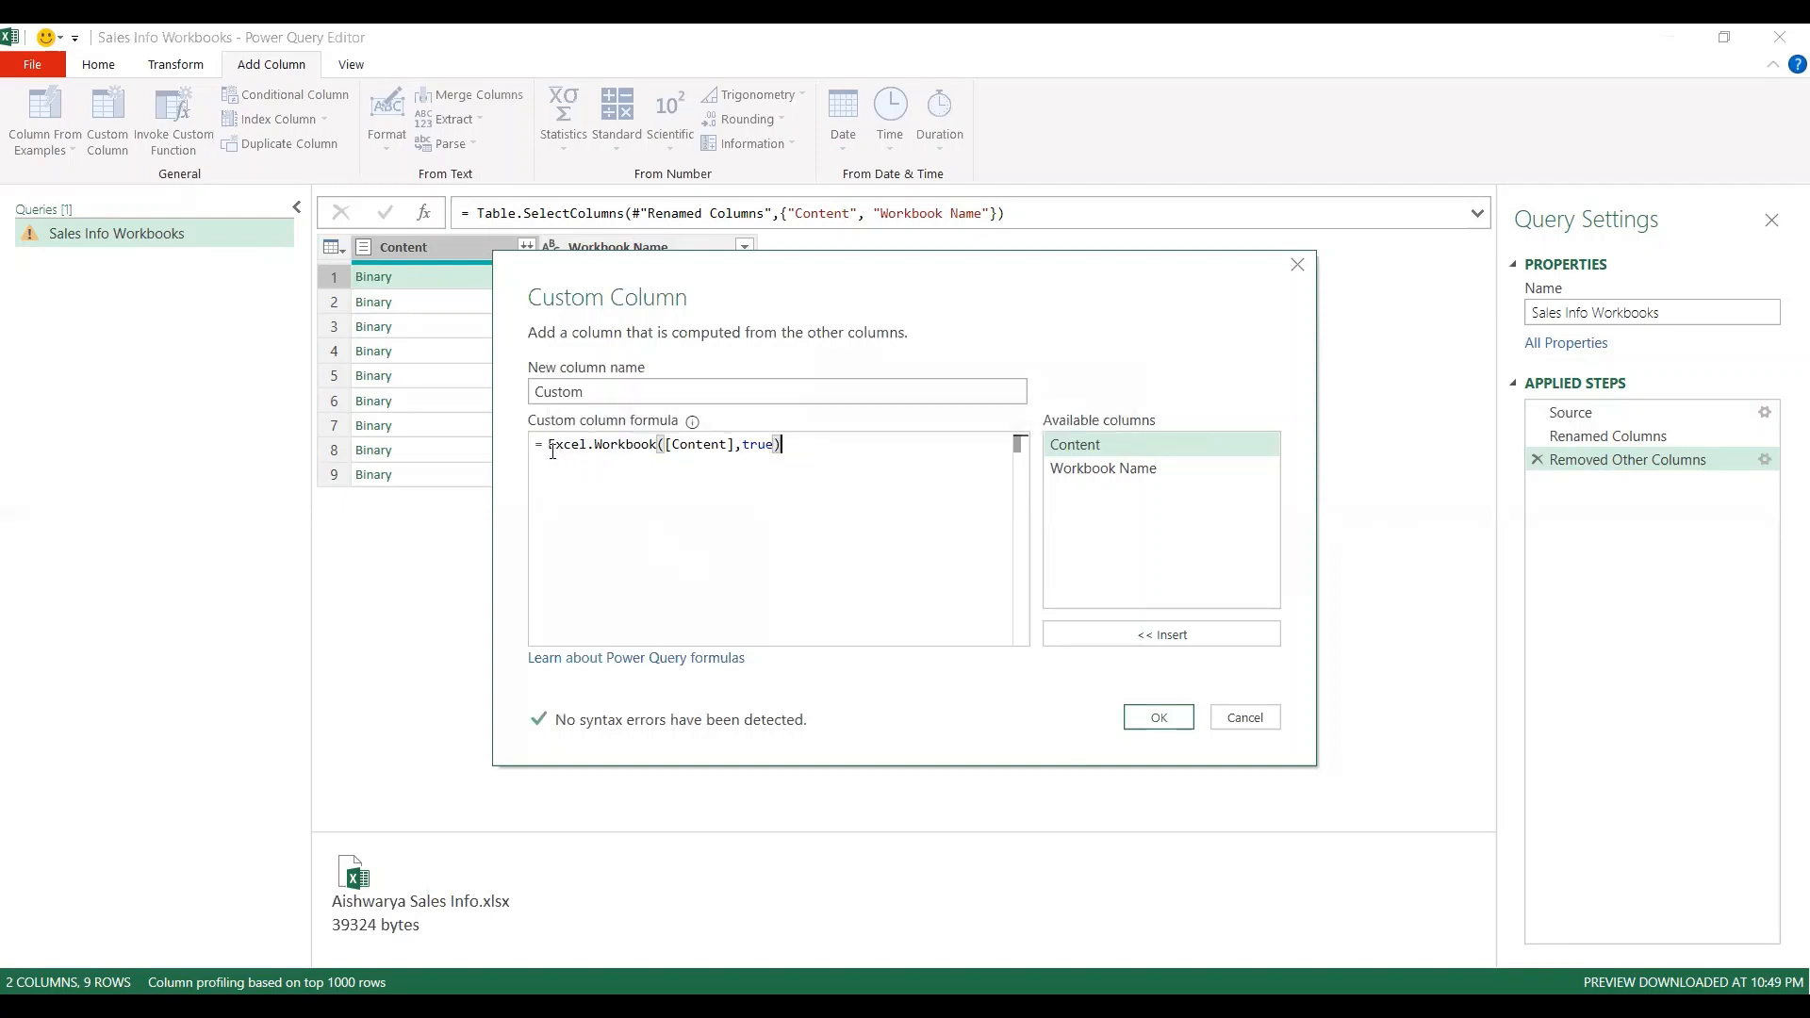
pyautogui.moveTo(563, 450)
pyautogui.click(1159, 719)
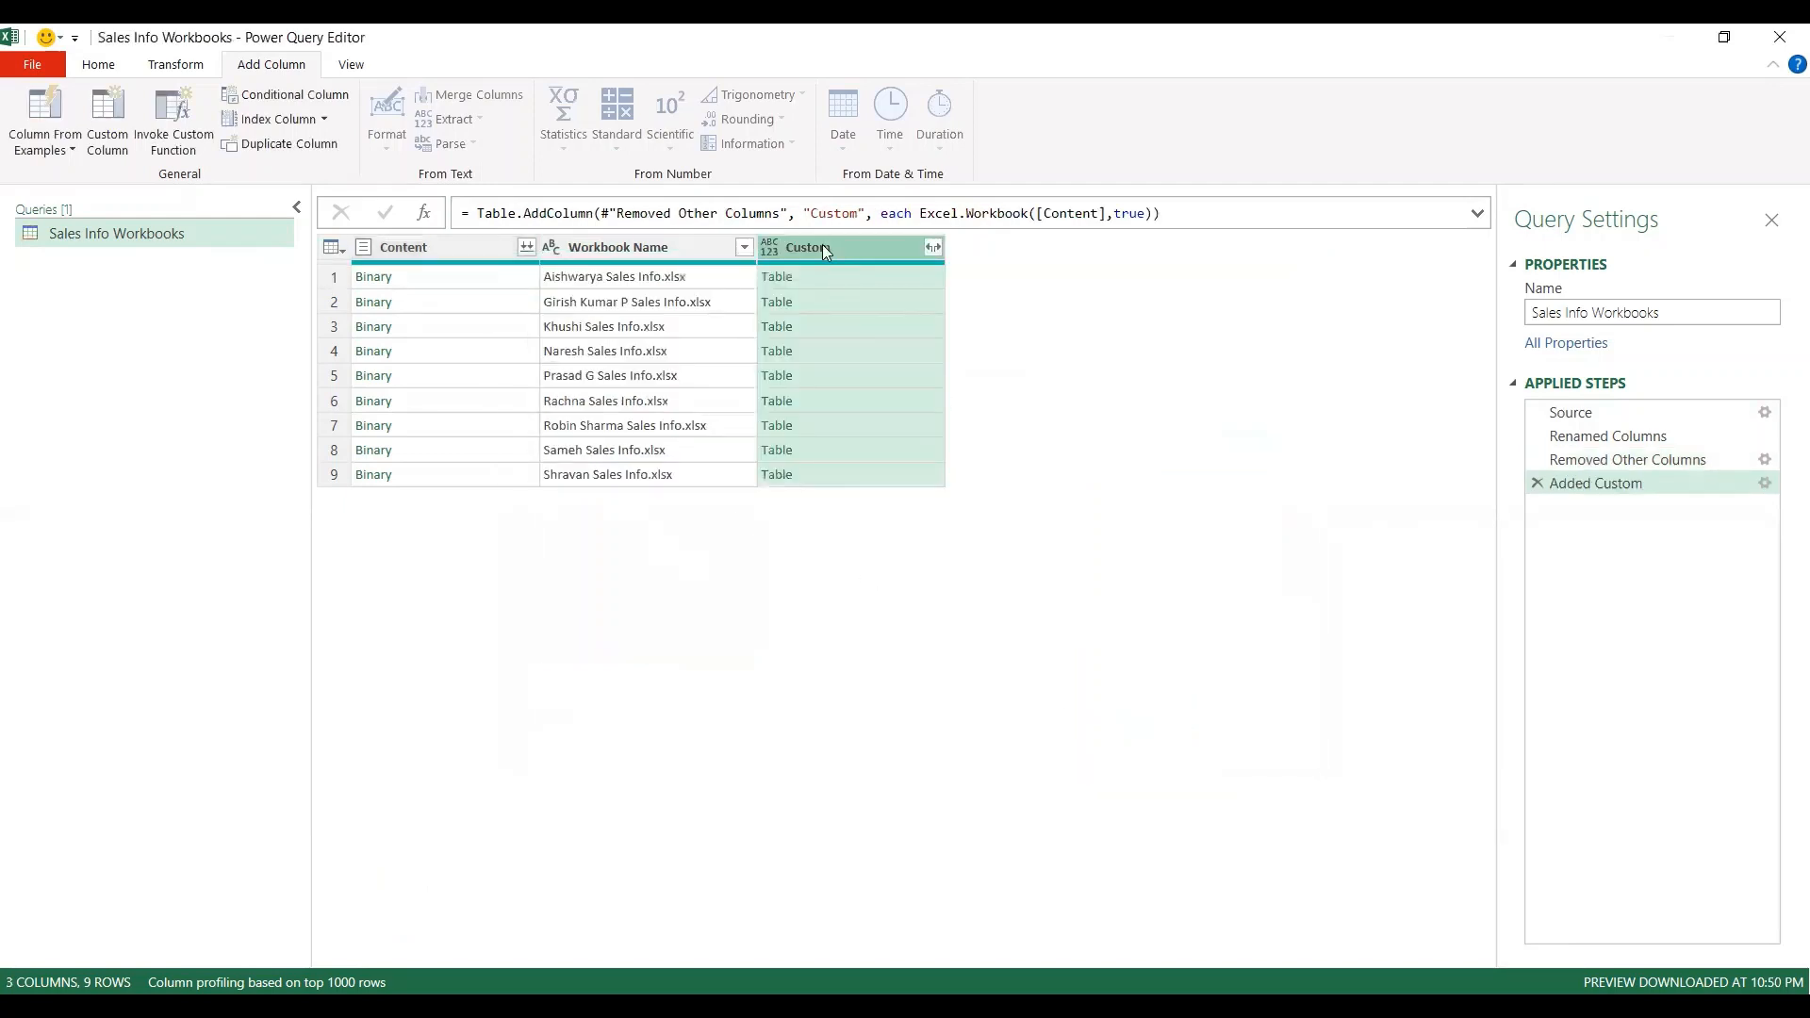
# Step: Expand the Custom column into its Name, Data, Item, Kind and Hidden fields without the original column name as prefix
pyautogui.click(826, 274)
pyautogui.click(830, 301)
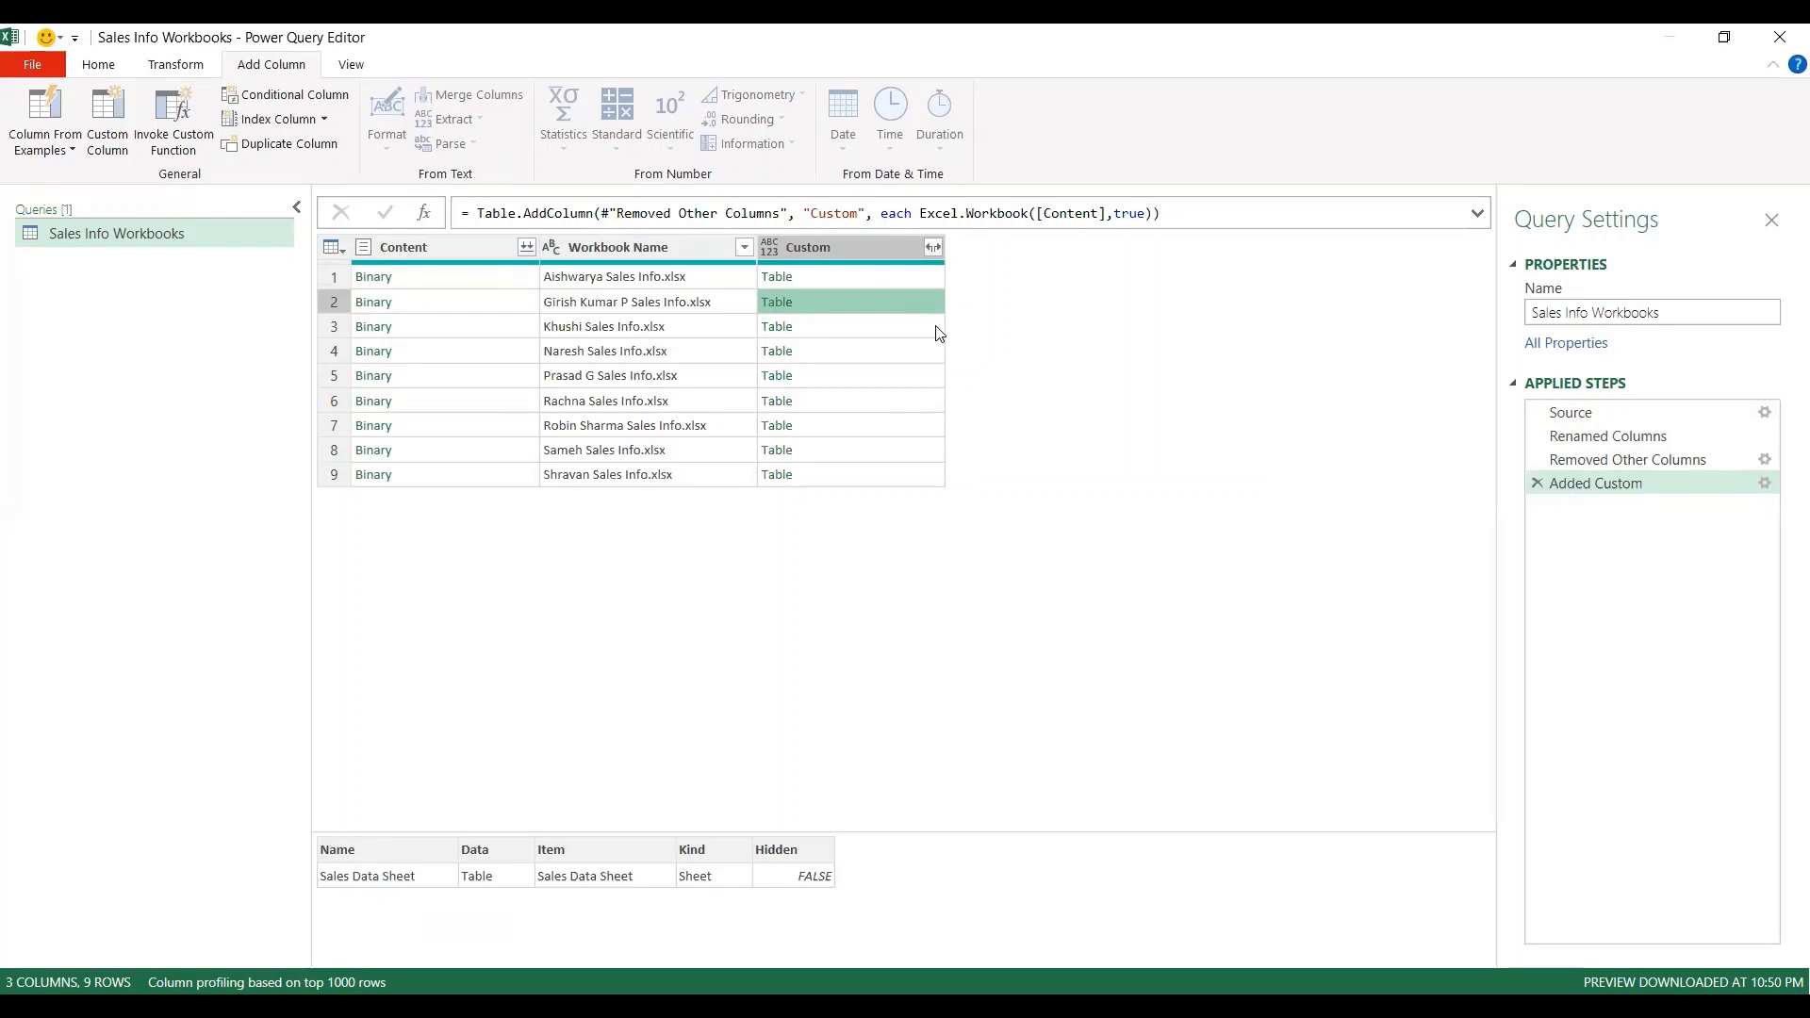
pyautogui.click(933, 247)
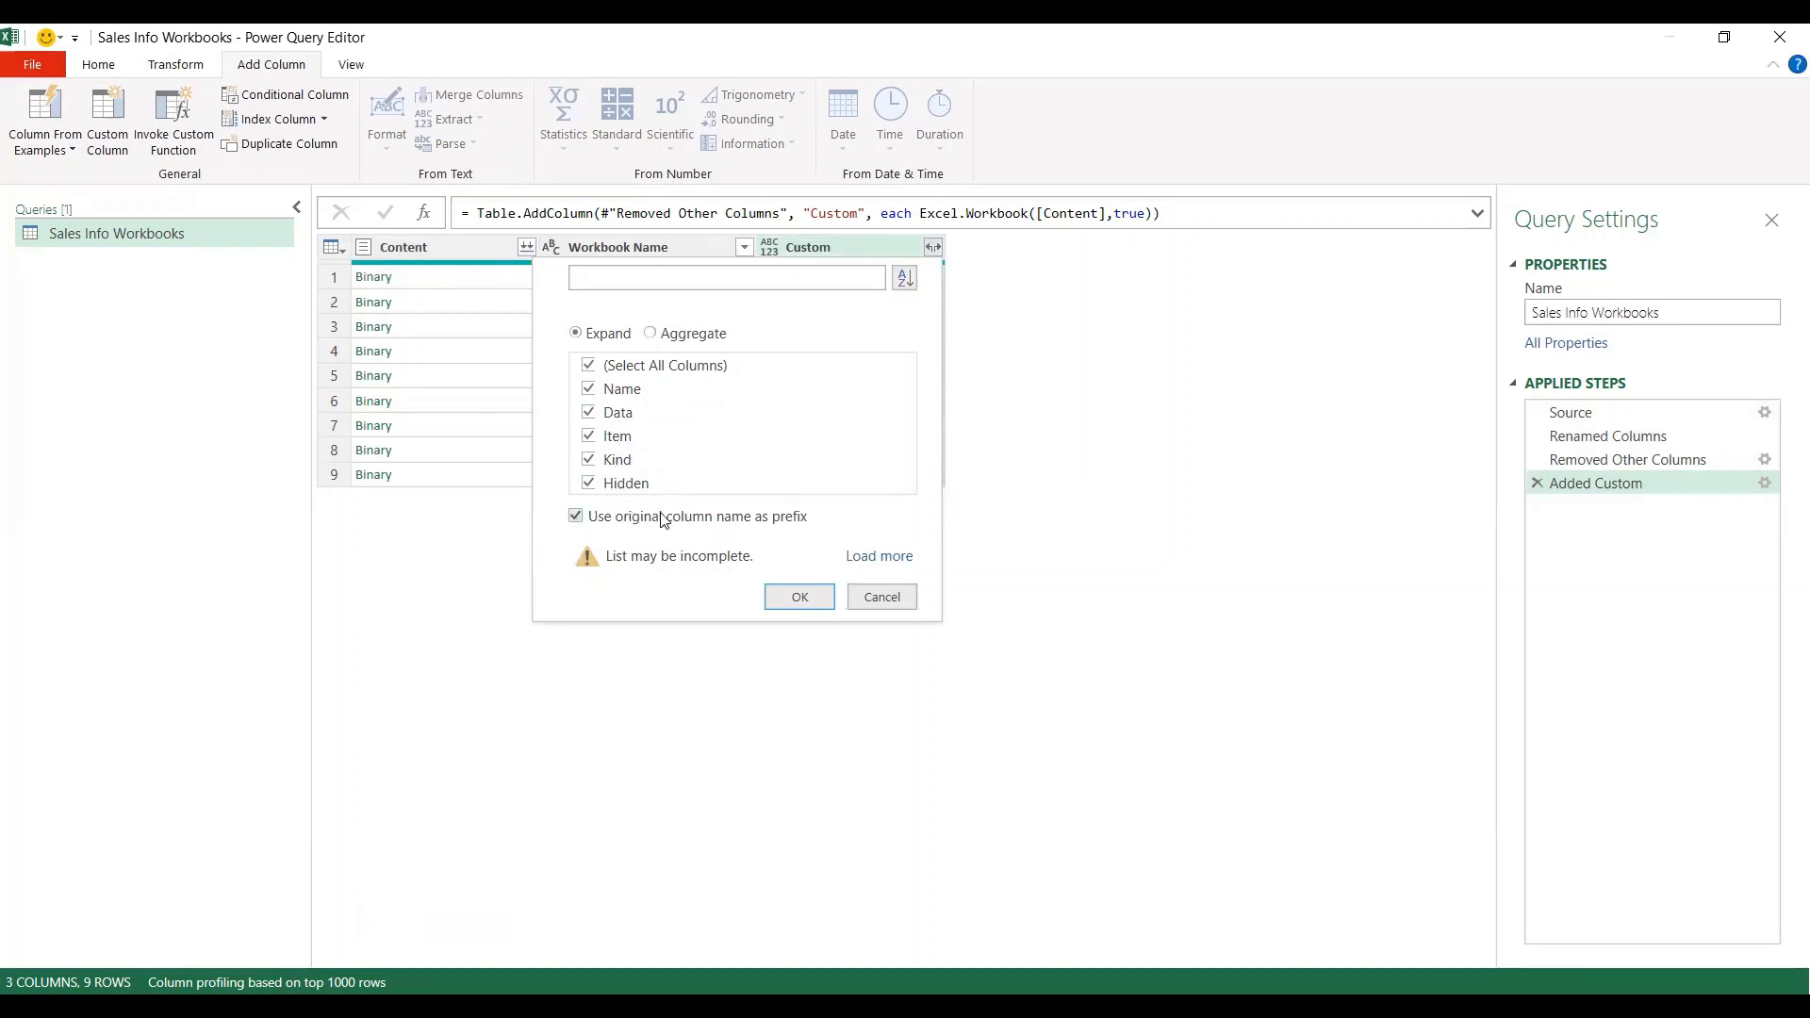
pyautogui.click(577, 518)
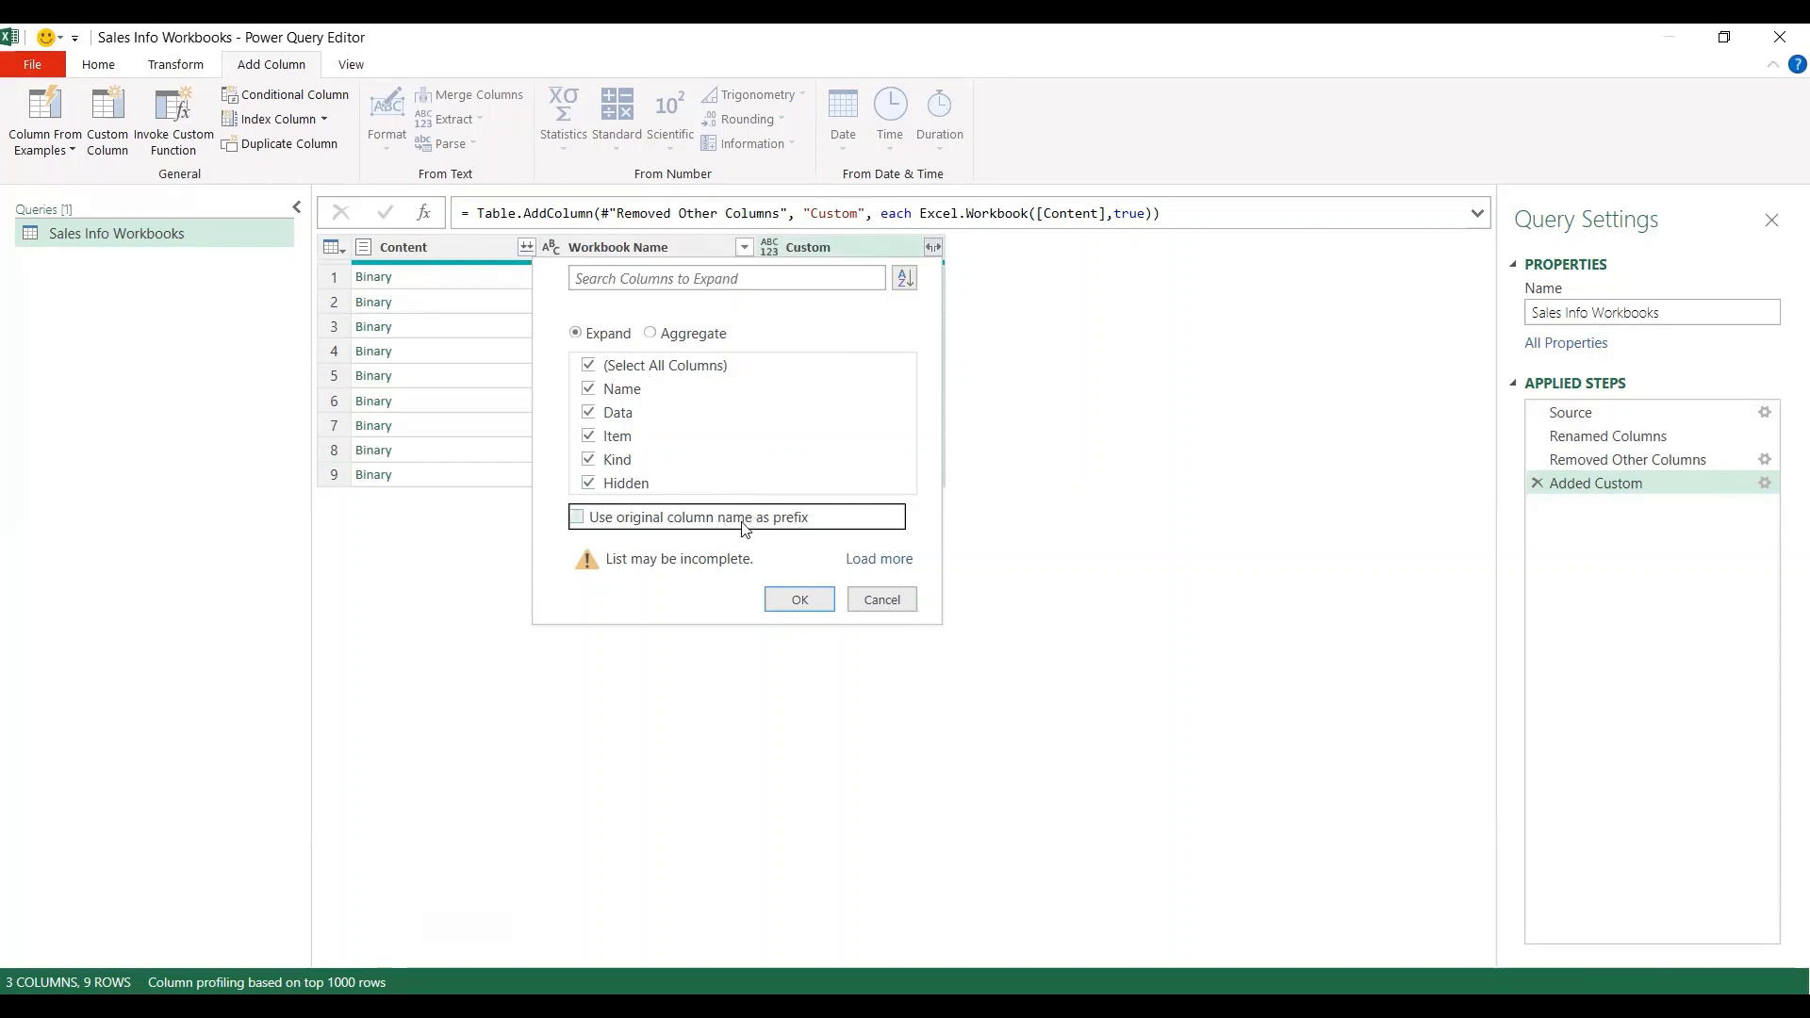
pyautogui.click(800, 599)
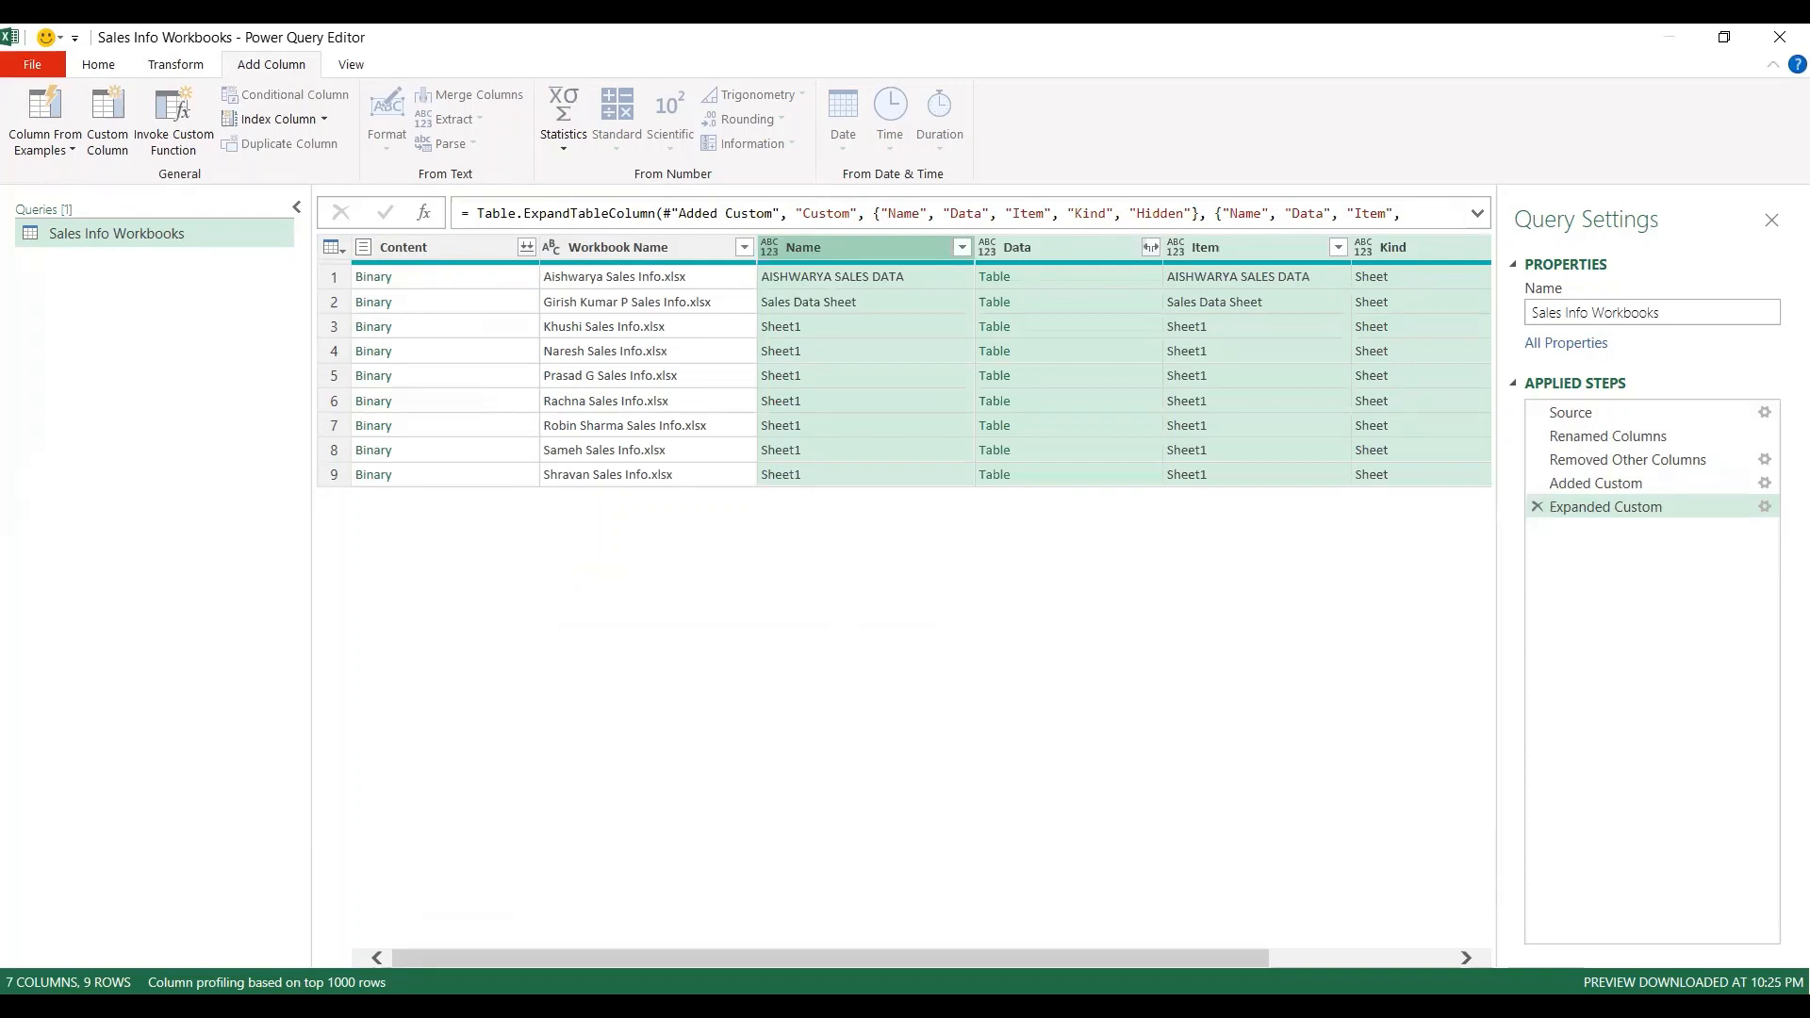
# Step: Preview the nested Data tables of the first four workbooks in an enlarged preview area
pyautogui.hscroll(3, 1016, 953)
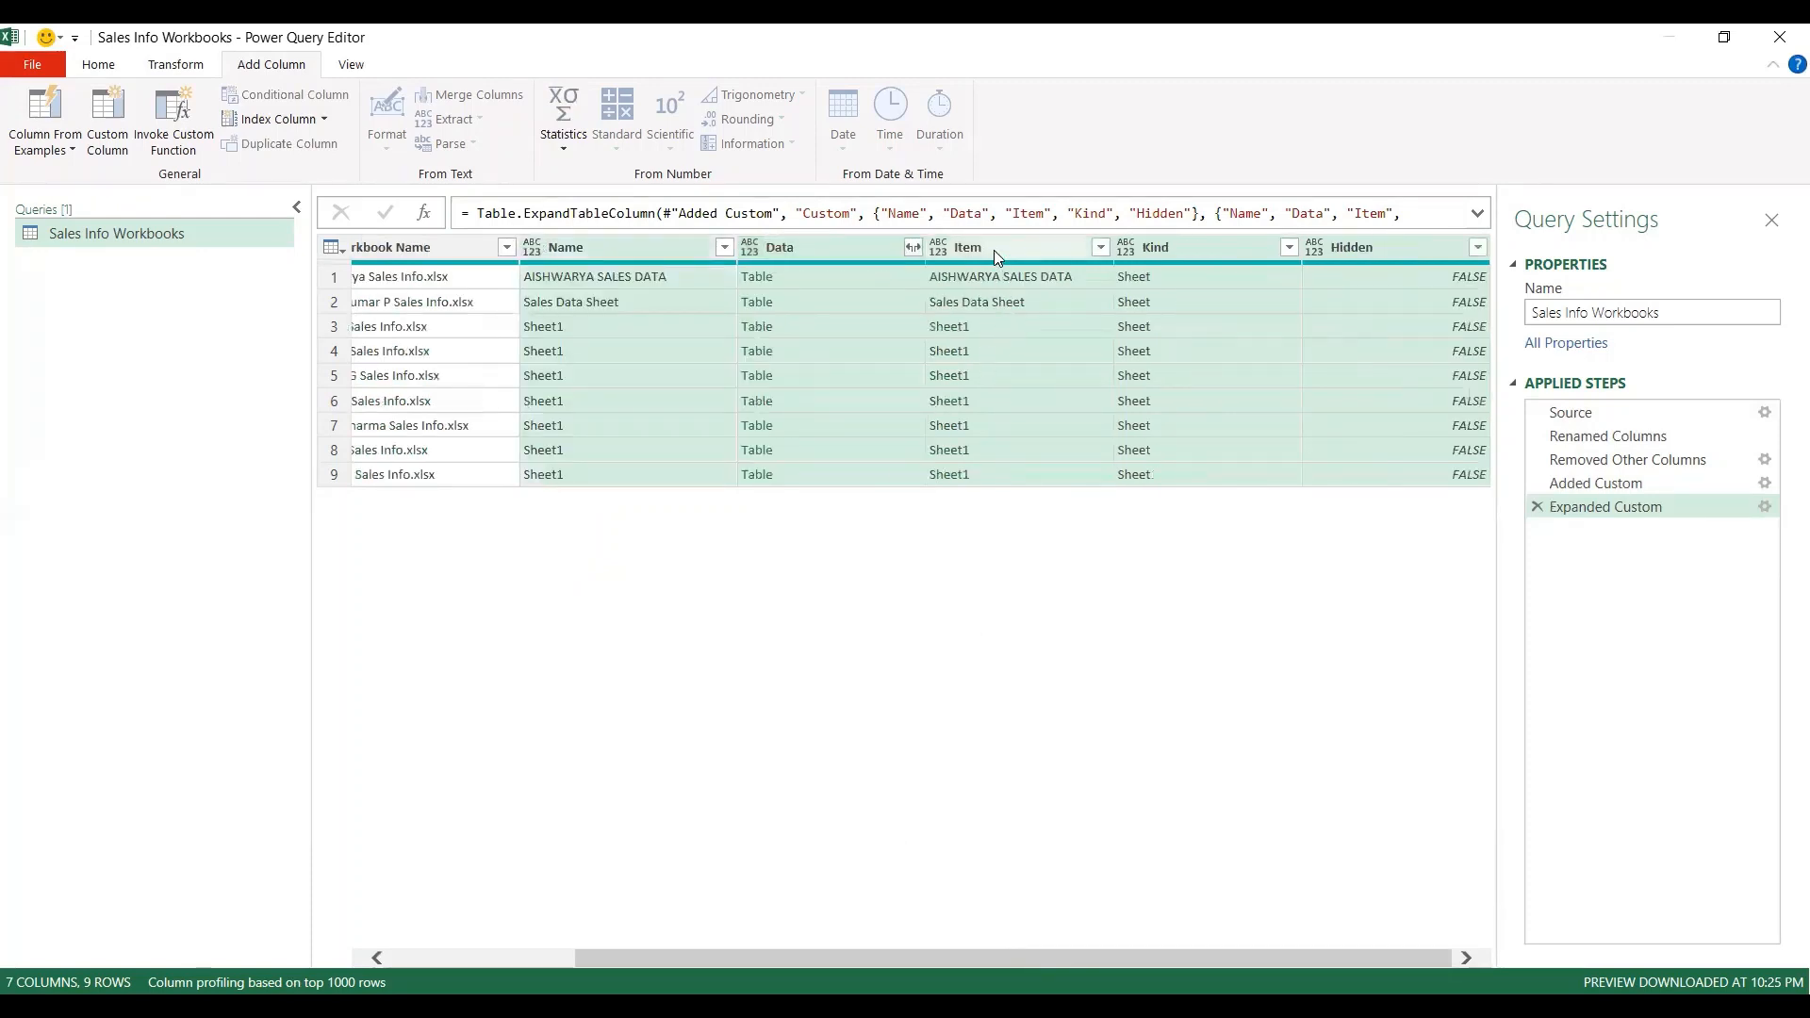
pyautogui.click(791, 277)
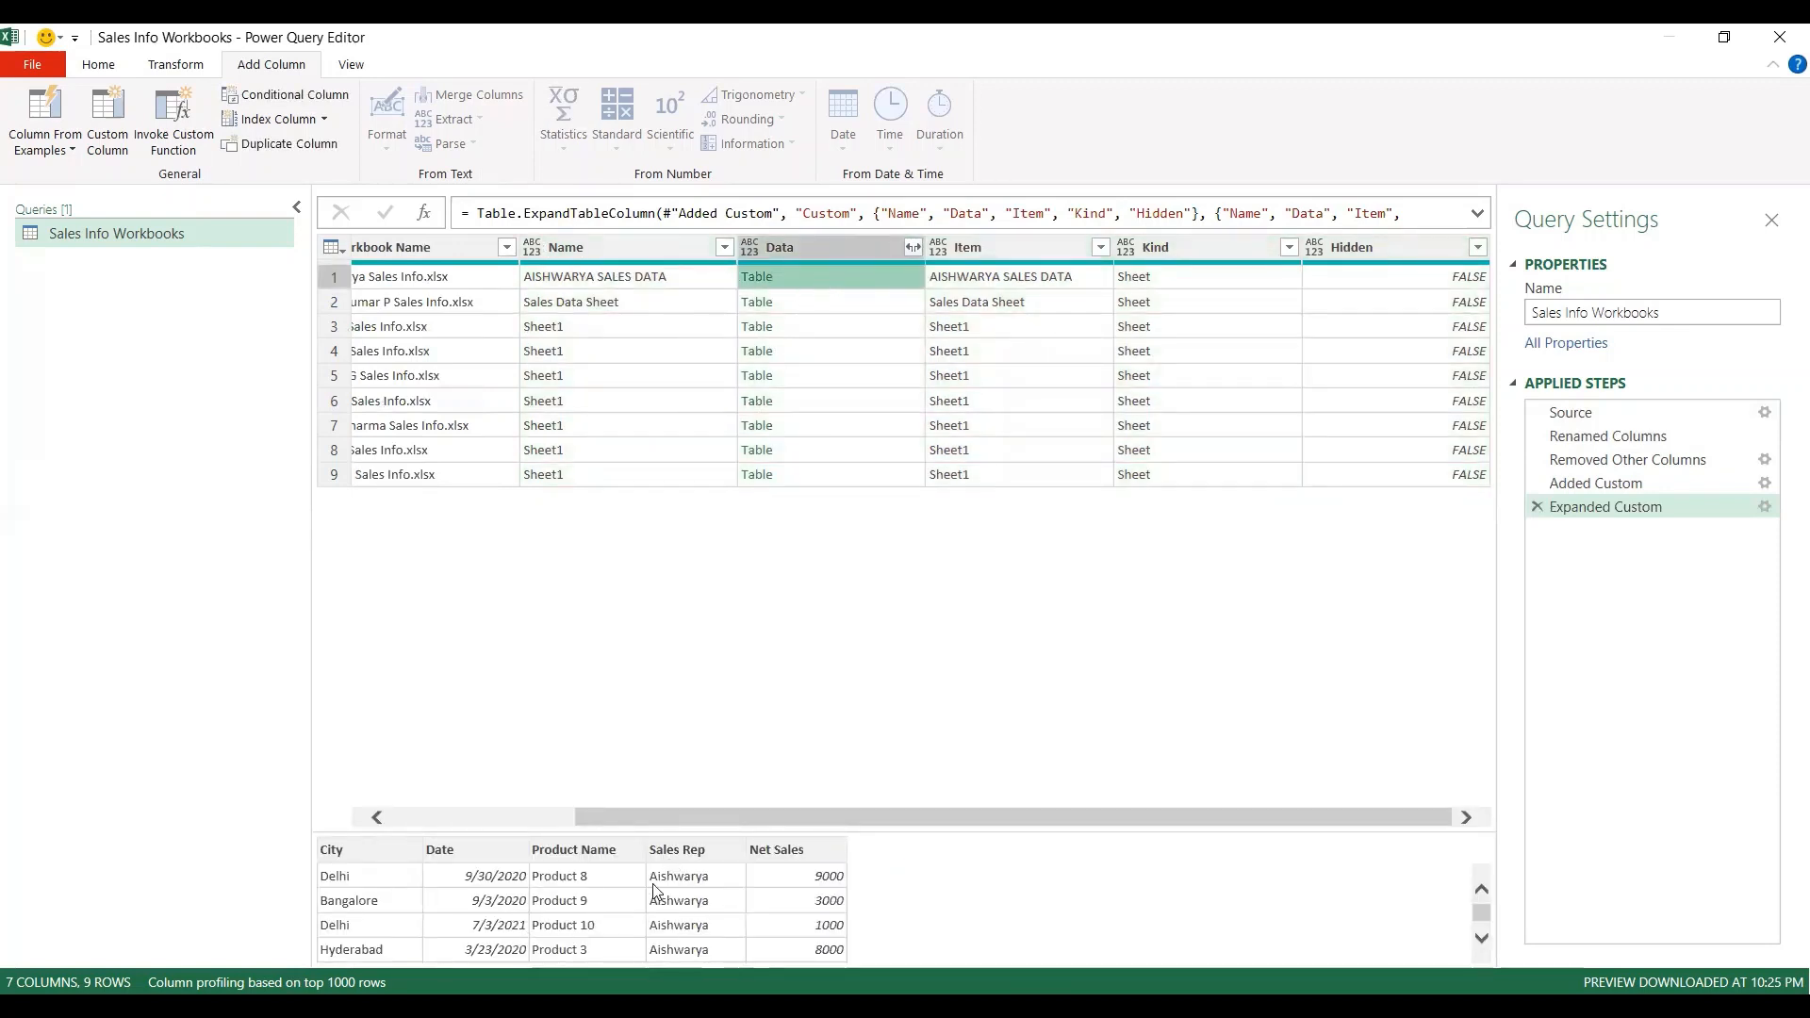
pyautogui.moveTo(858, 832); pyautogui.dragTo(861, 609)
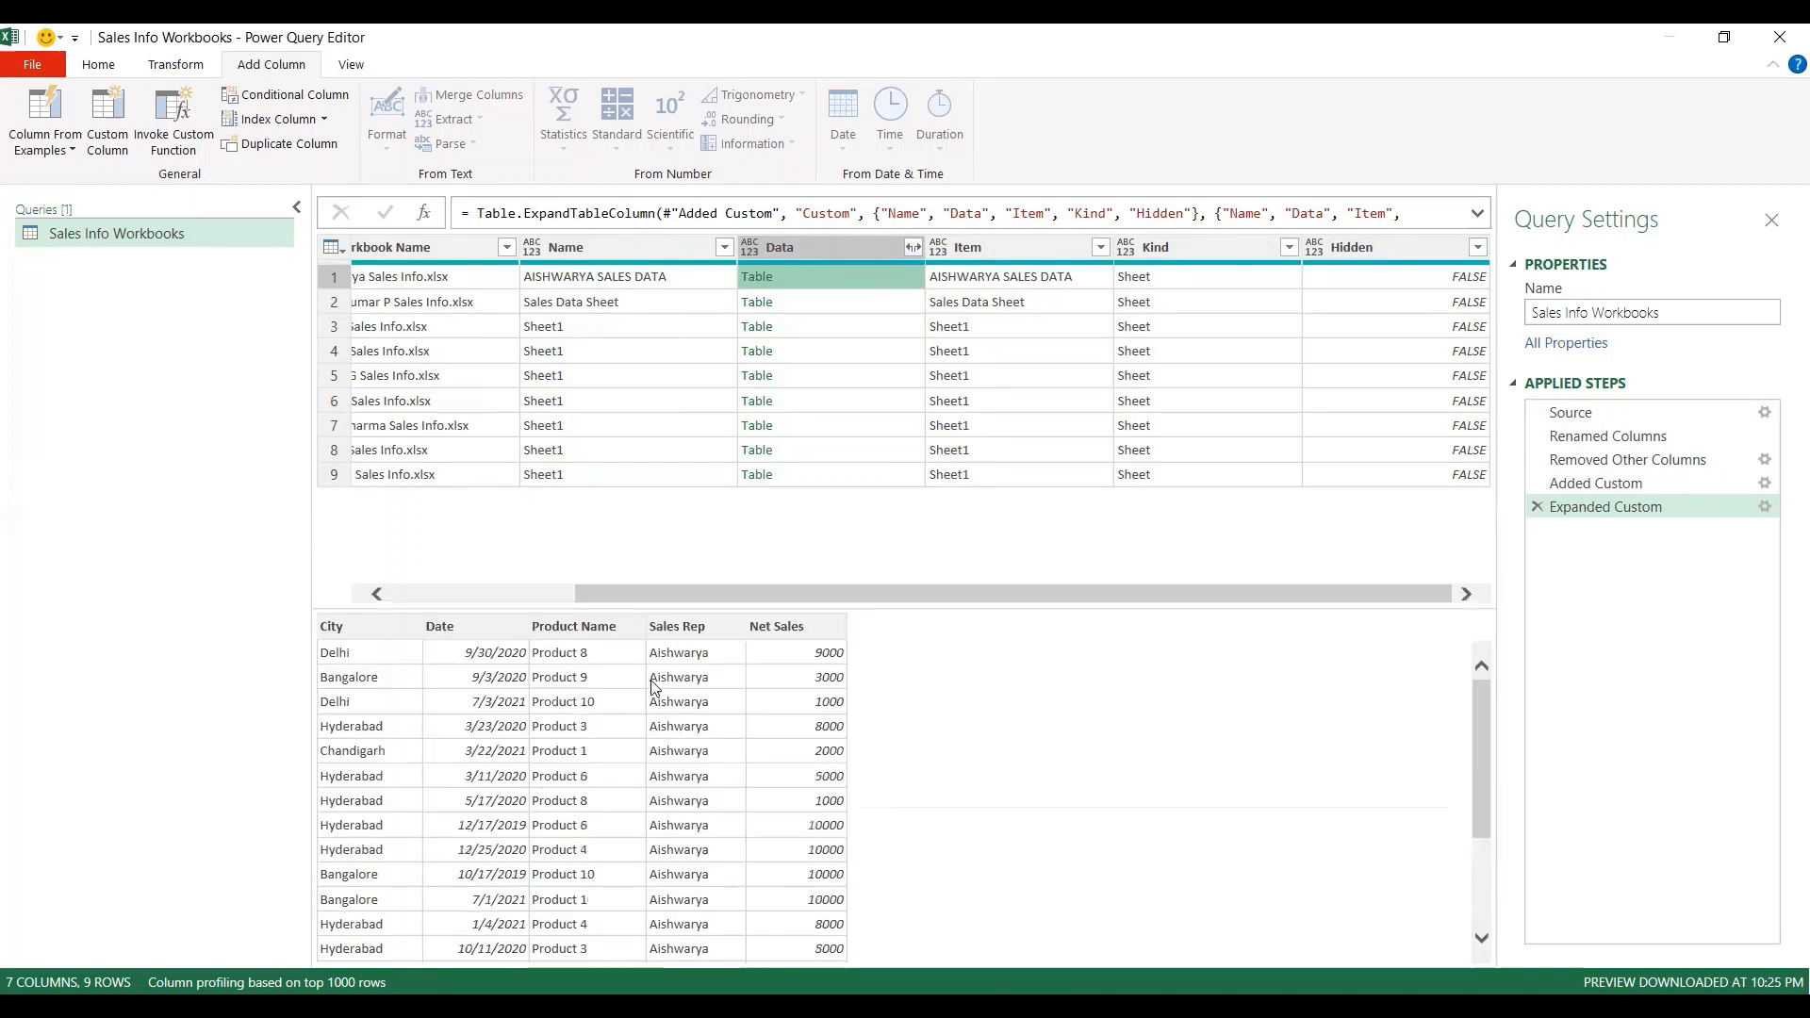
pyautogui.click(813, 308)
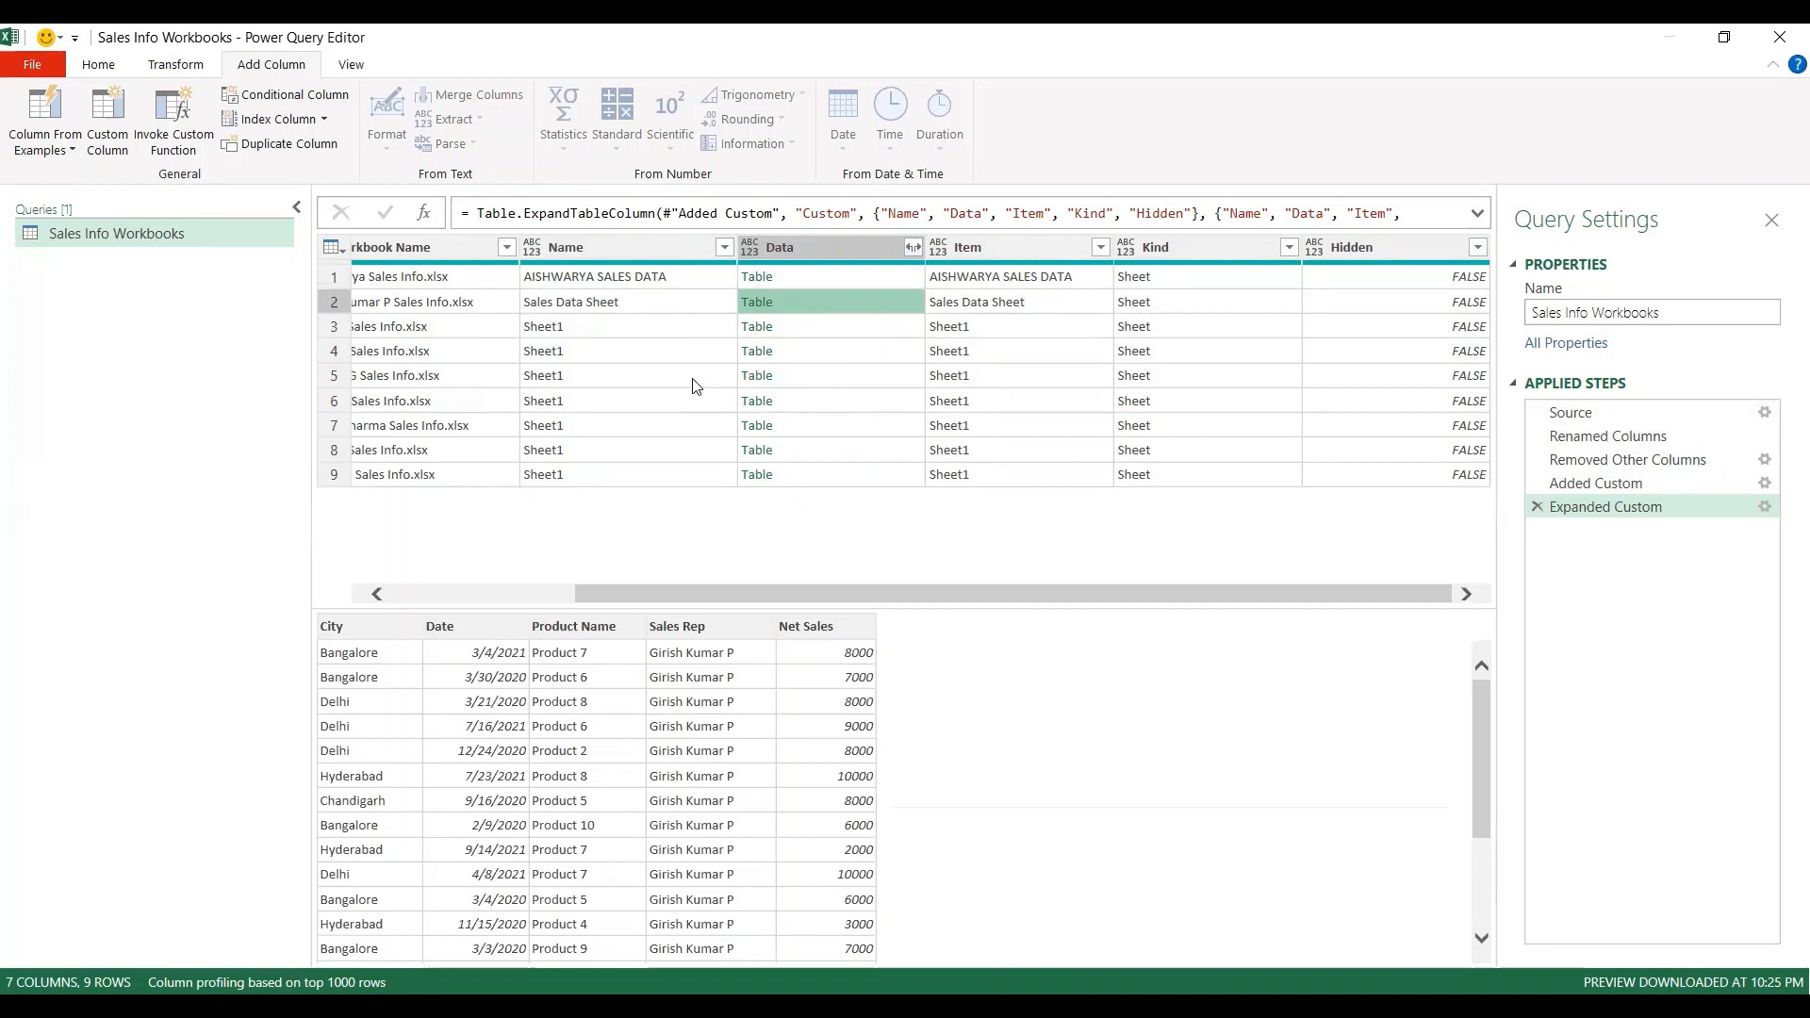
pyautogui.click(803, 325)
pyautogui.click(802, 352)
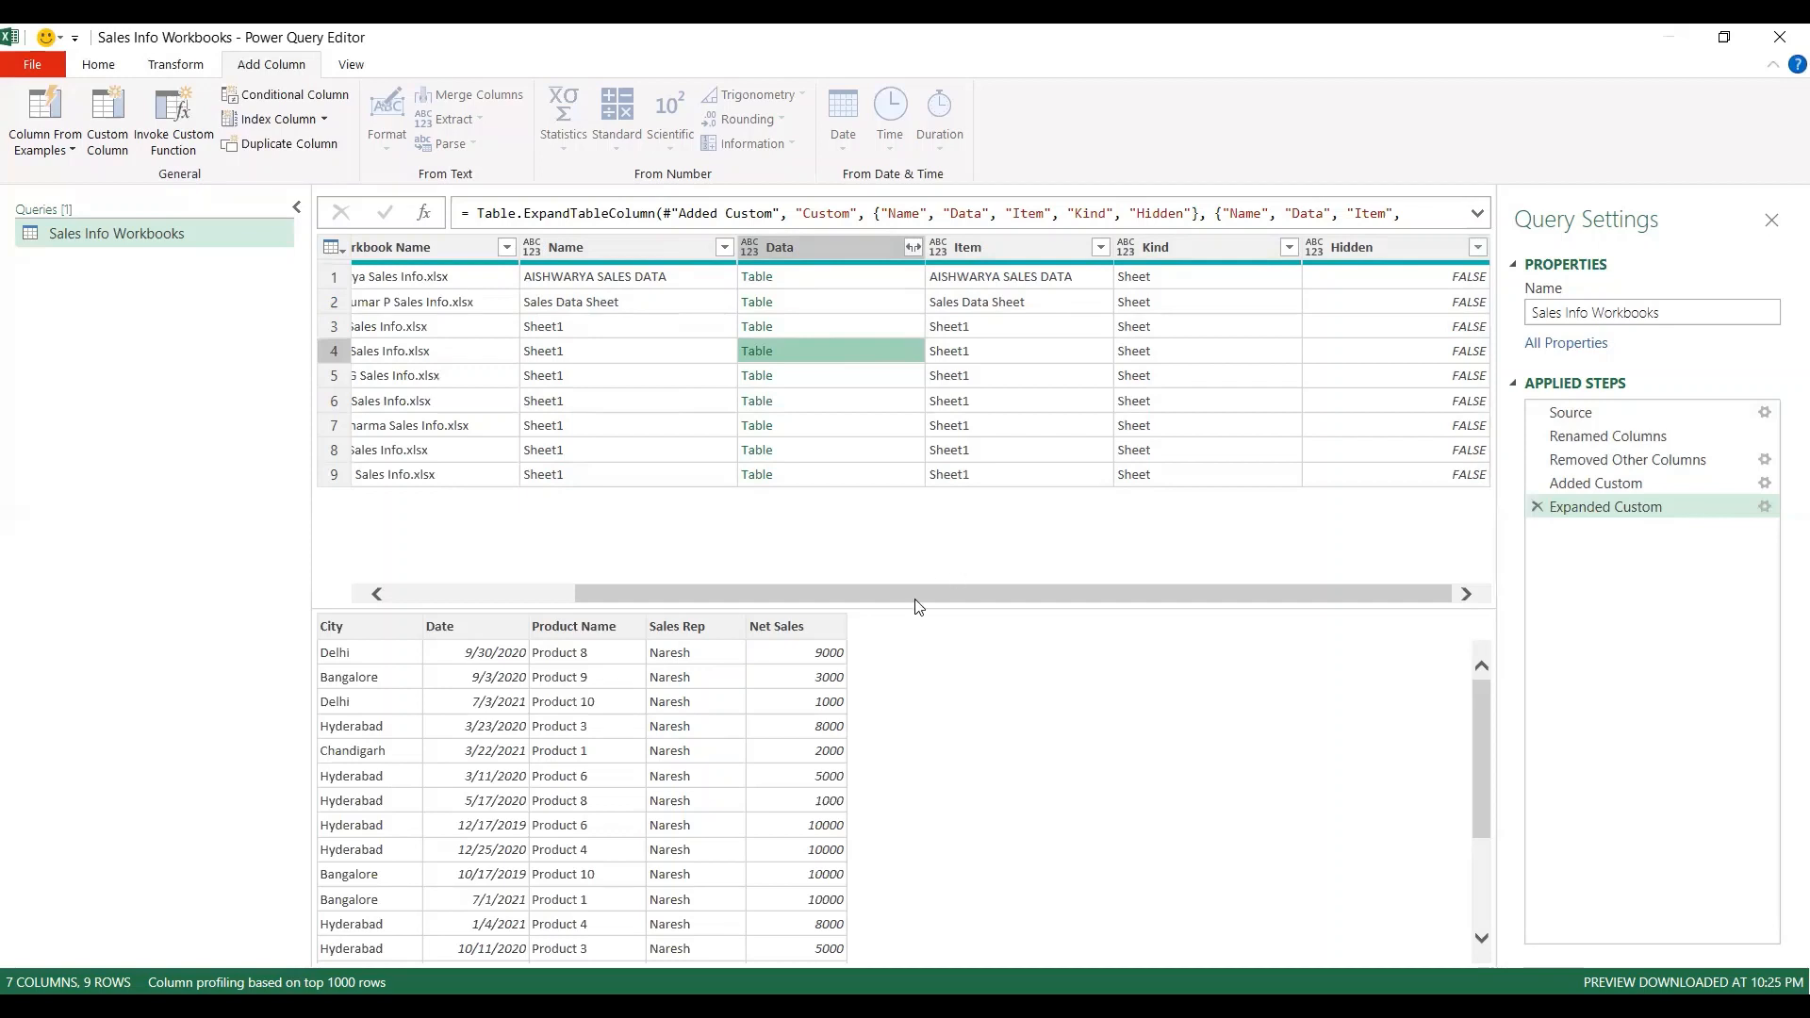
pyautogui.moveTo(916, 599); pyautogui.dragTo(535, 608)
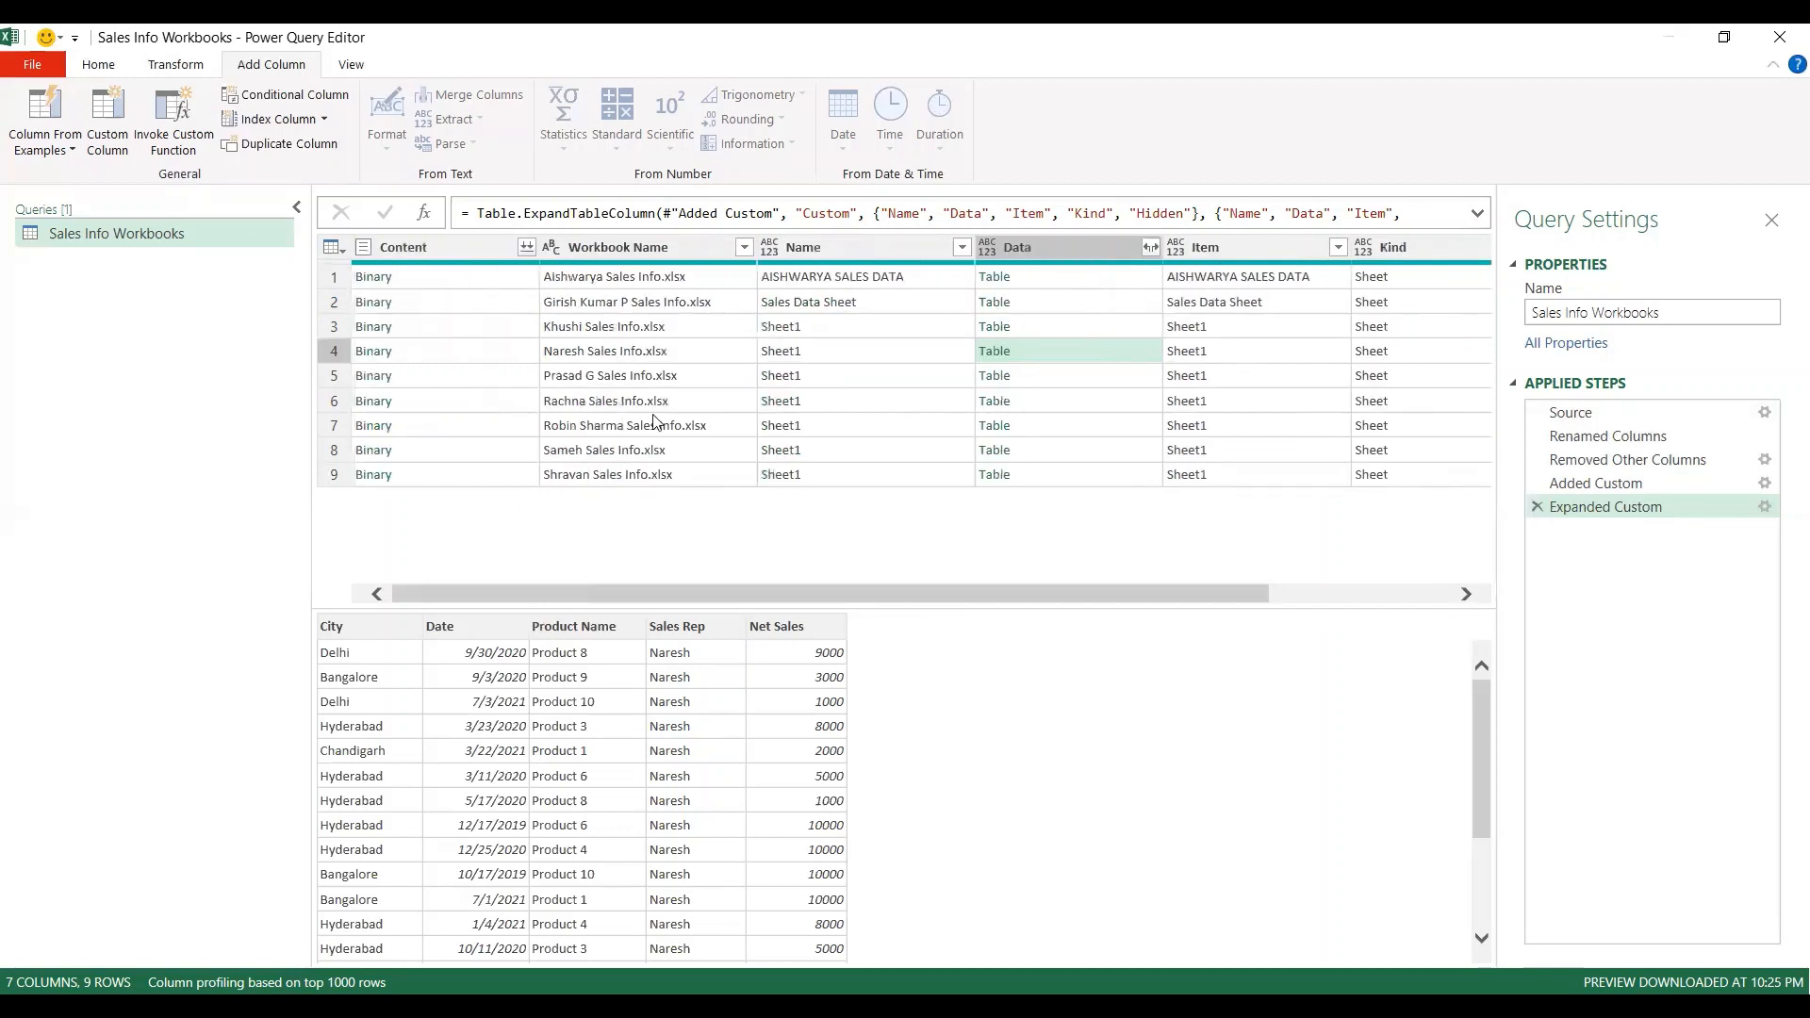
# Step: Keep only the Workbook Name, Item and Data columns, in that order, and remove all other columns
pyautogui.click(649, 248)
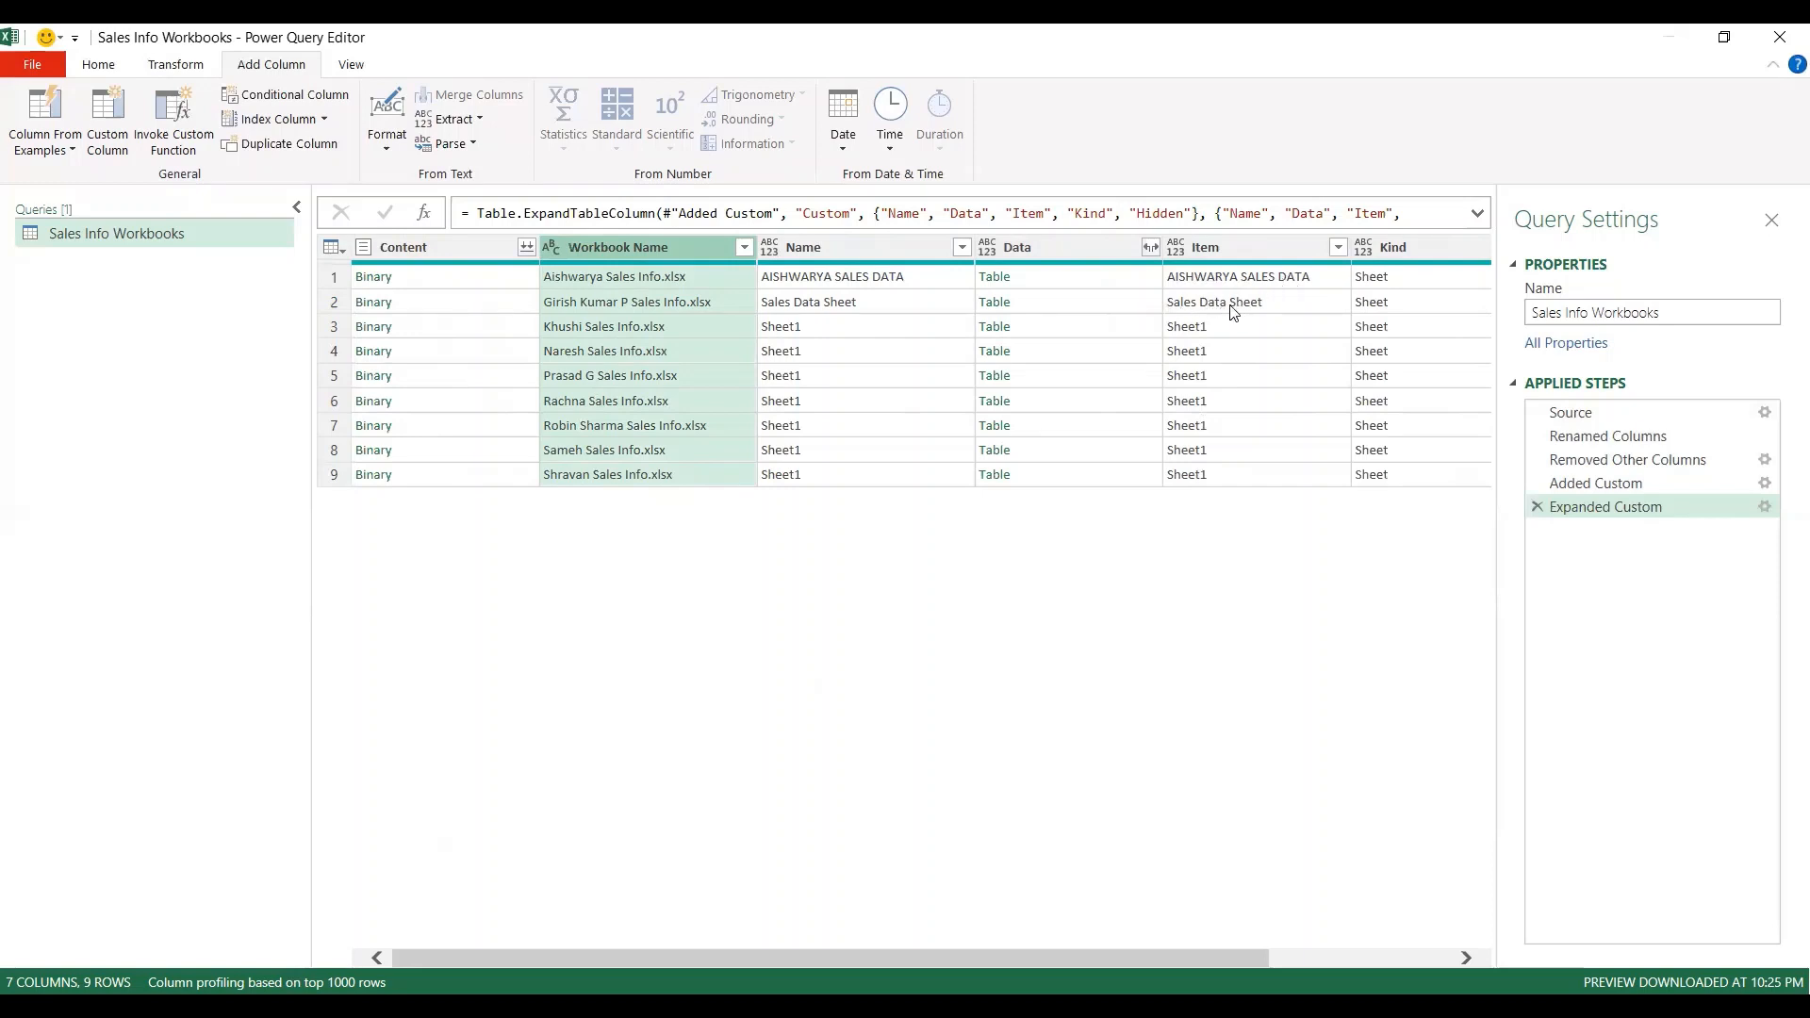
pyautogui.keyDown('ctrl'); pyautogui.click(1228, 253); pyautogui.keyUp('ctrl')
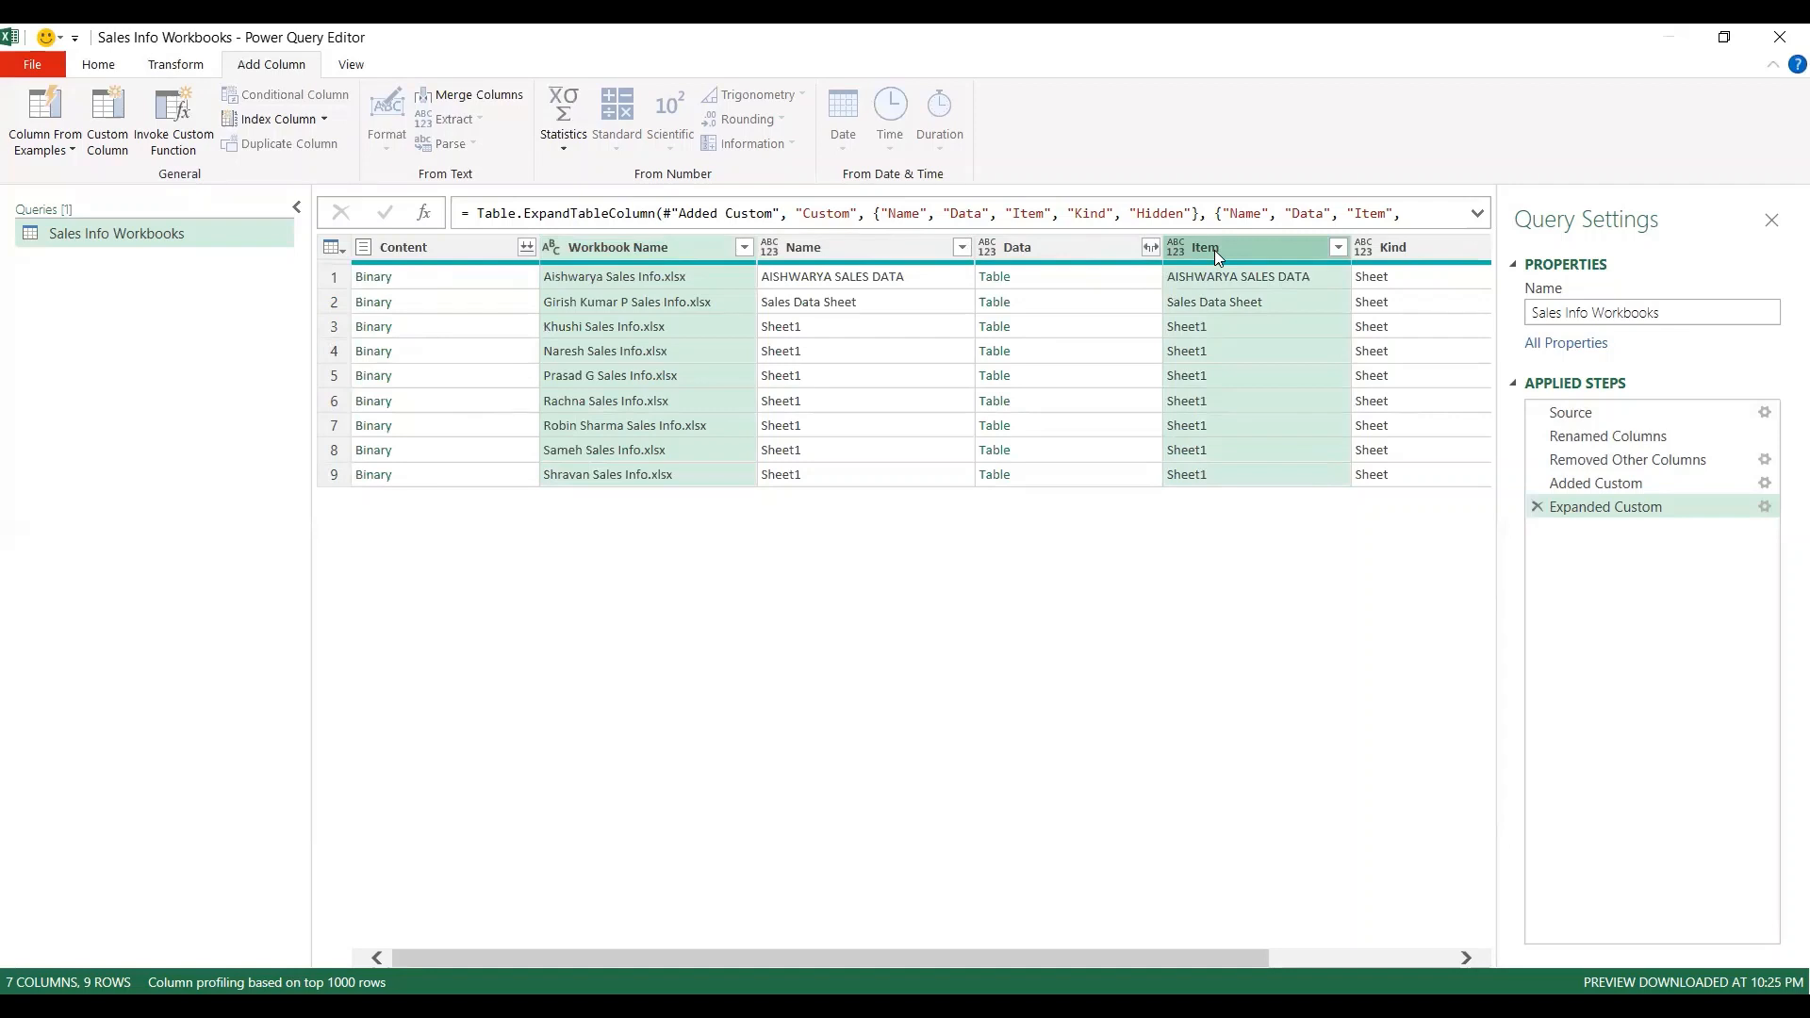
pyautogui.keyDown('ctrl'); pyautogui.click(1026, 245); pyautogui.keyUp('ctrl')
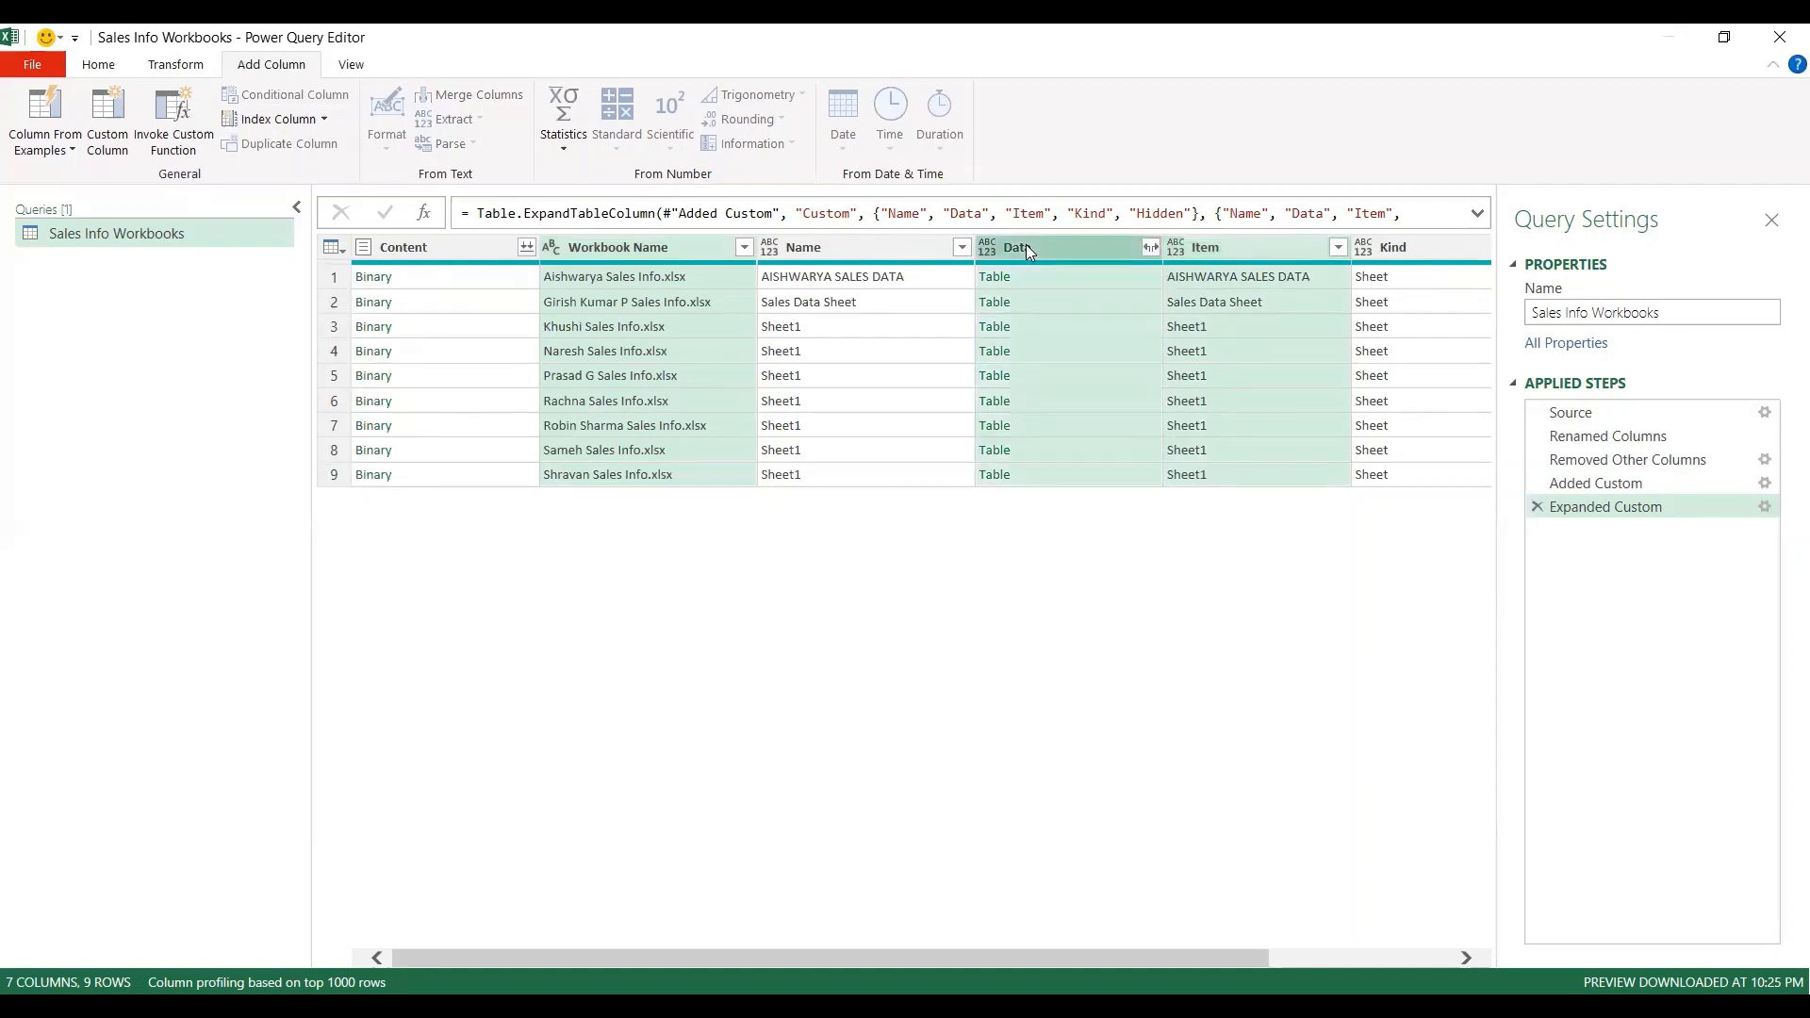
pyautogui.rightClick(1026, 245)
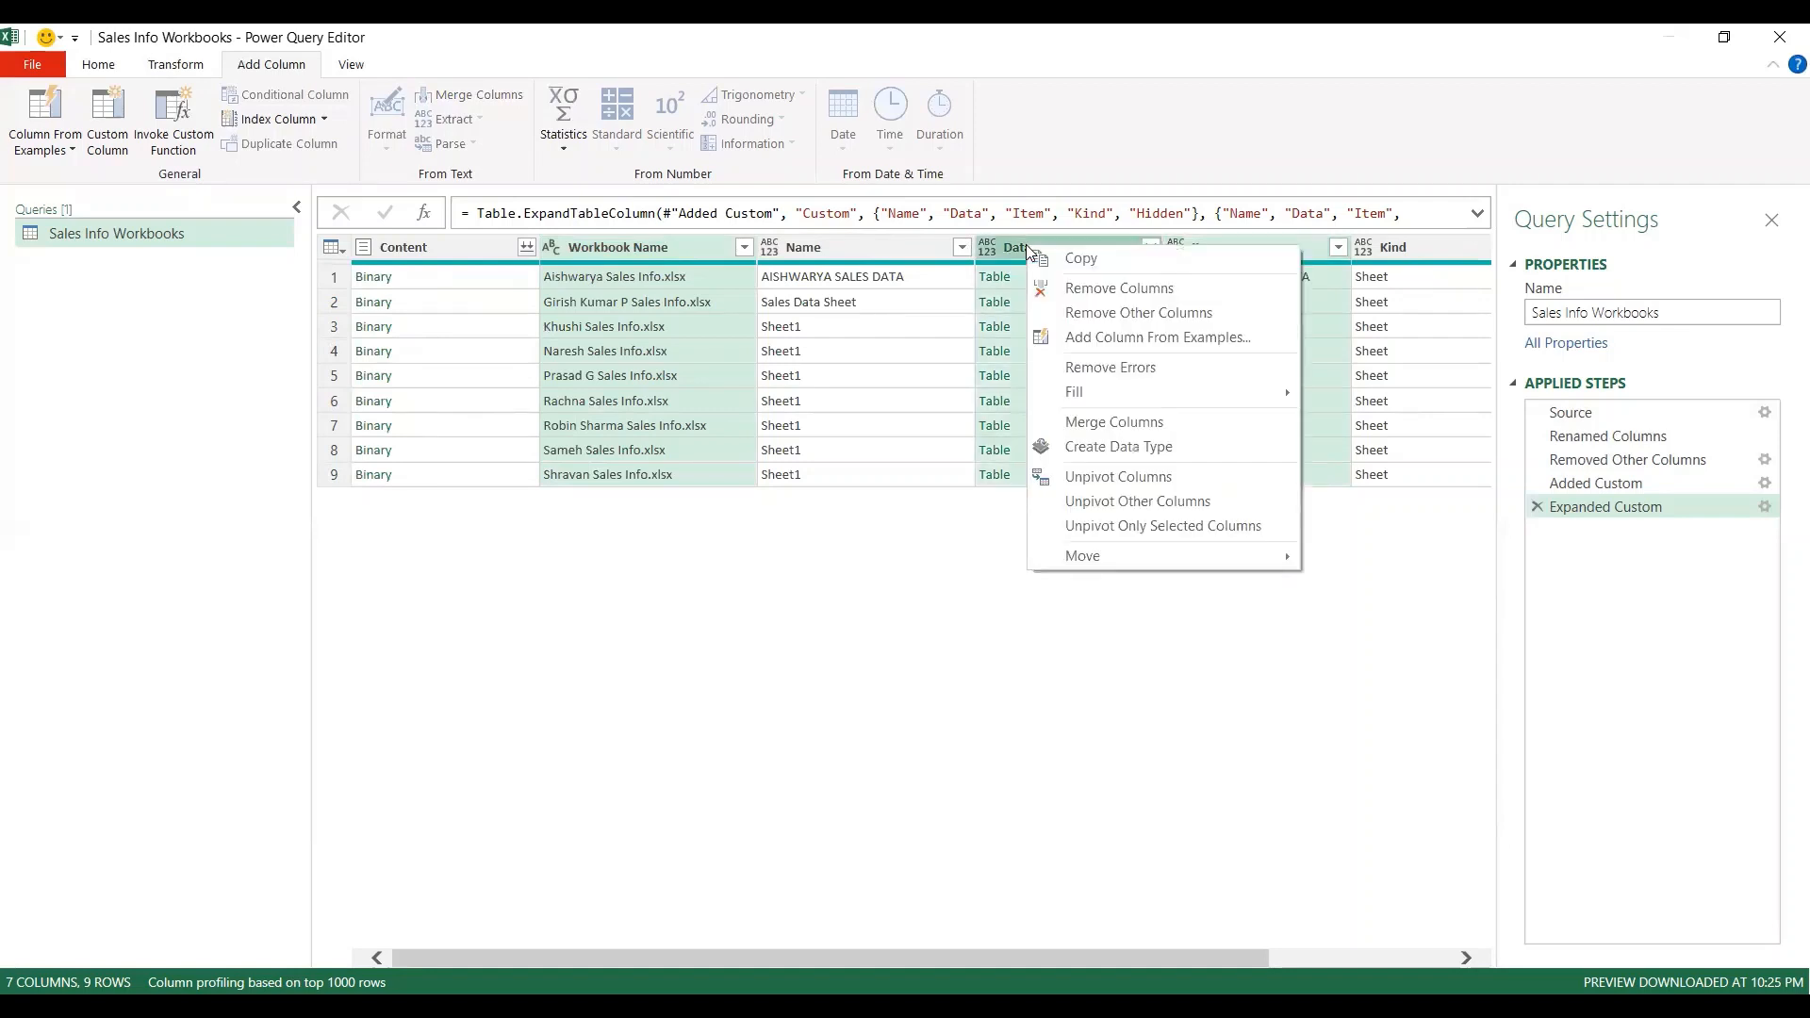
pyautogui.click(1093, 314)
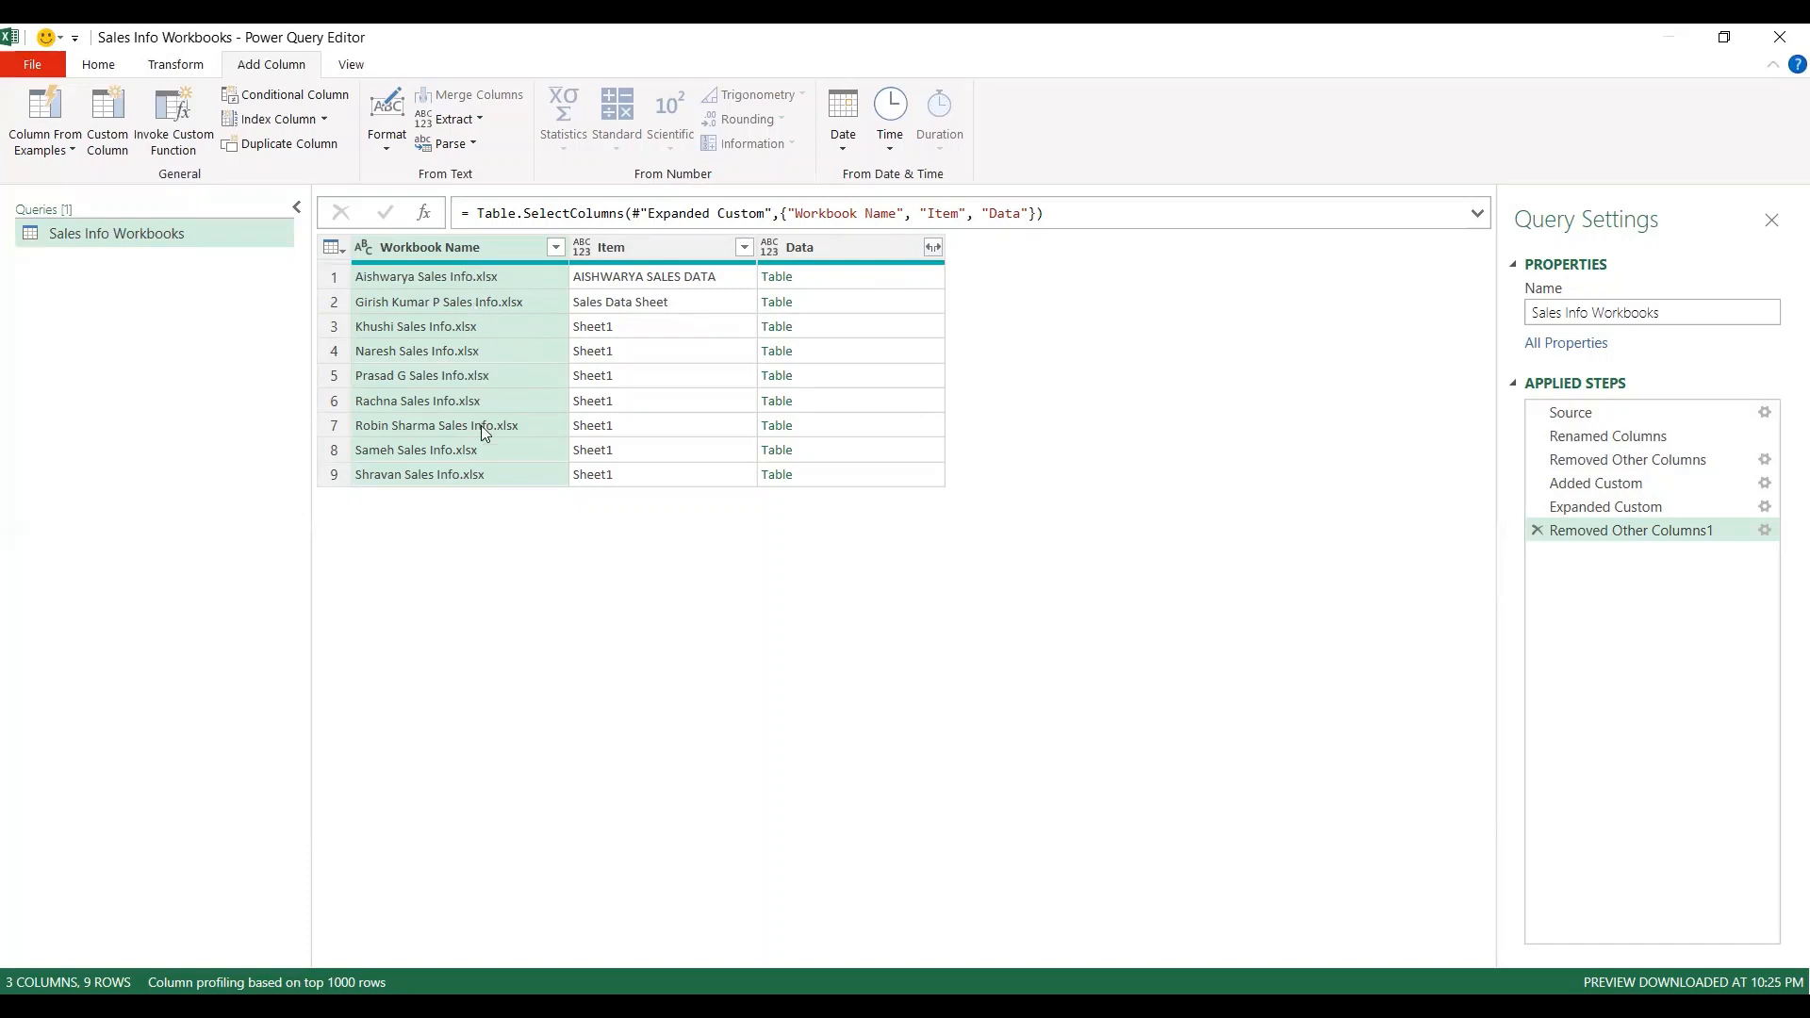
# Step: Replace ".xlsx" with nothing in the Workbook Name column
pyautogui.rightClick(474, 247)
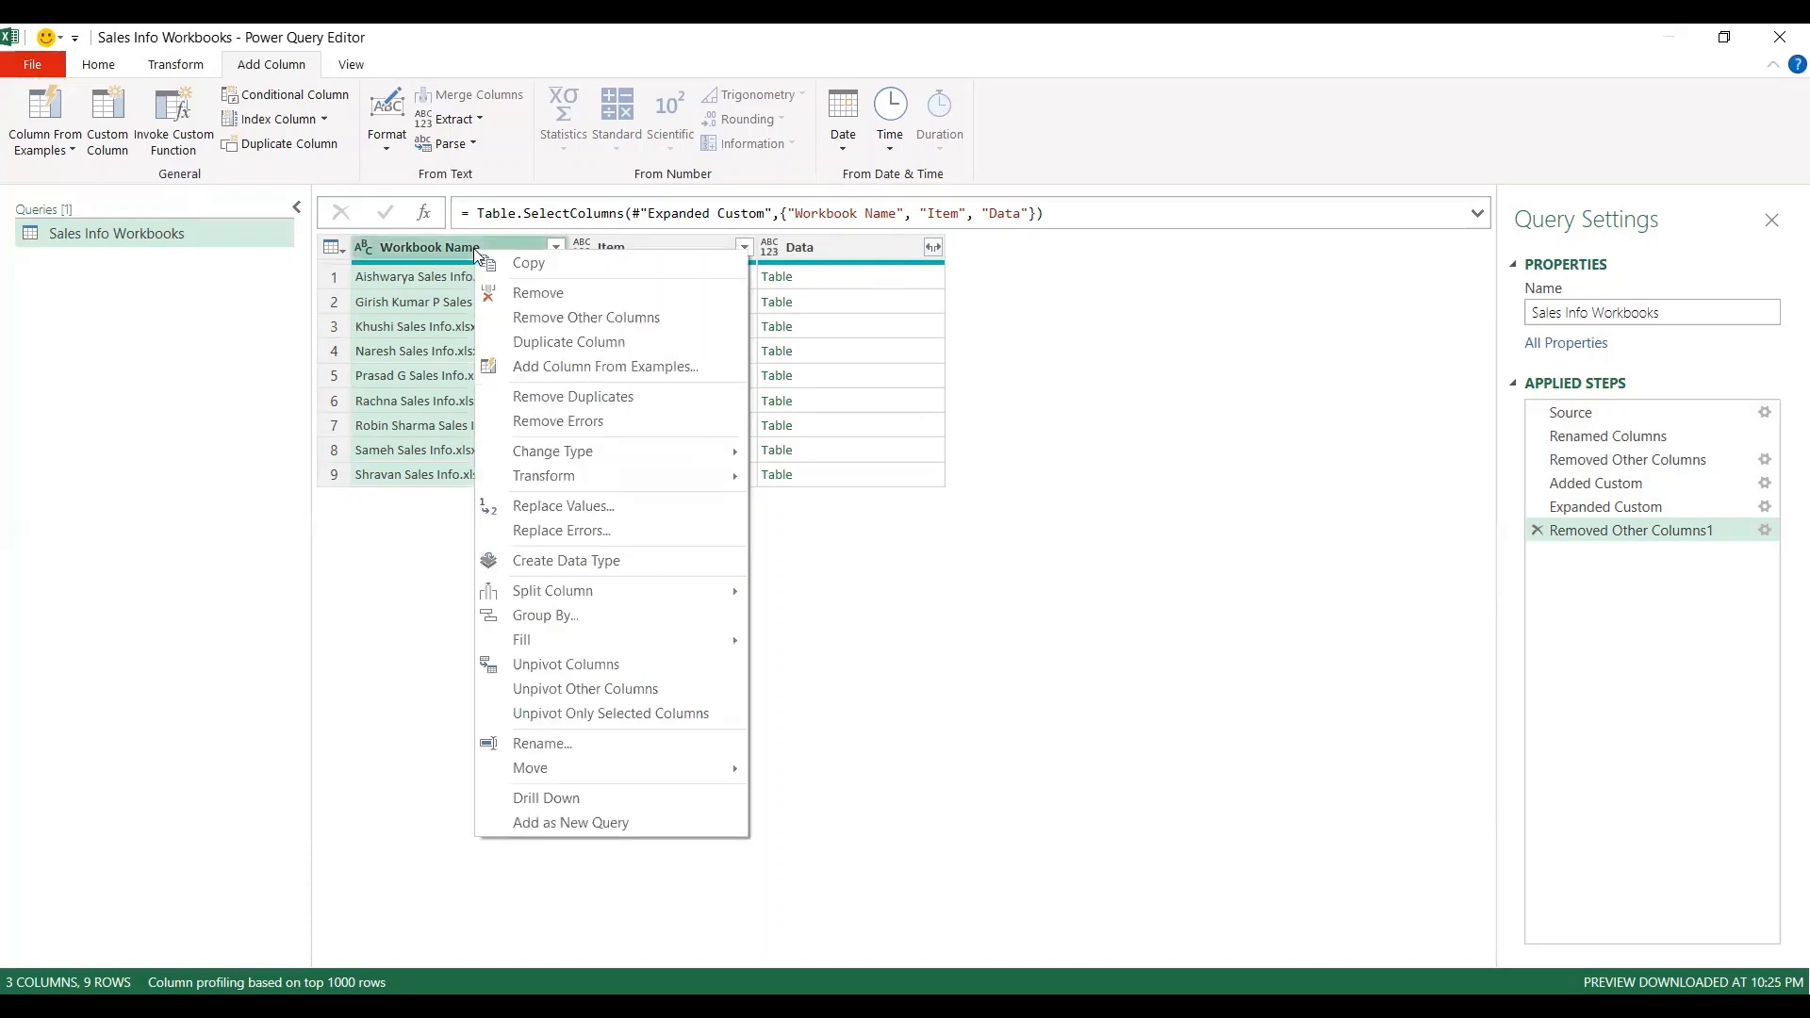
pyautogui.click(569, 512)
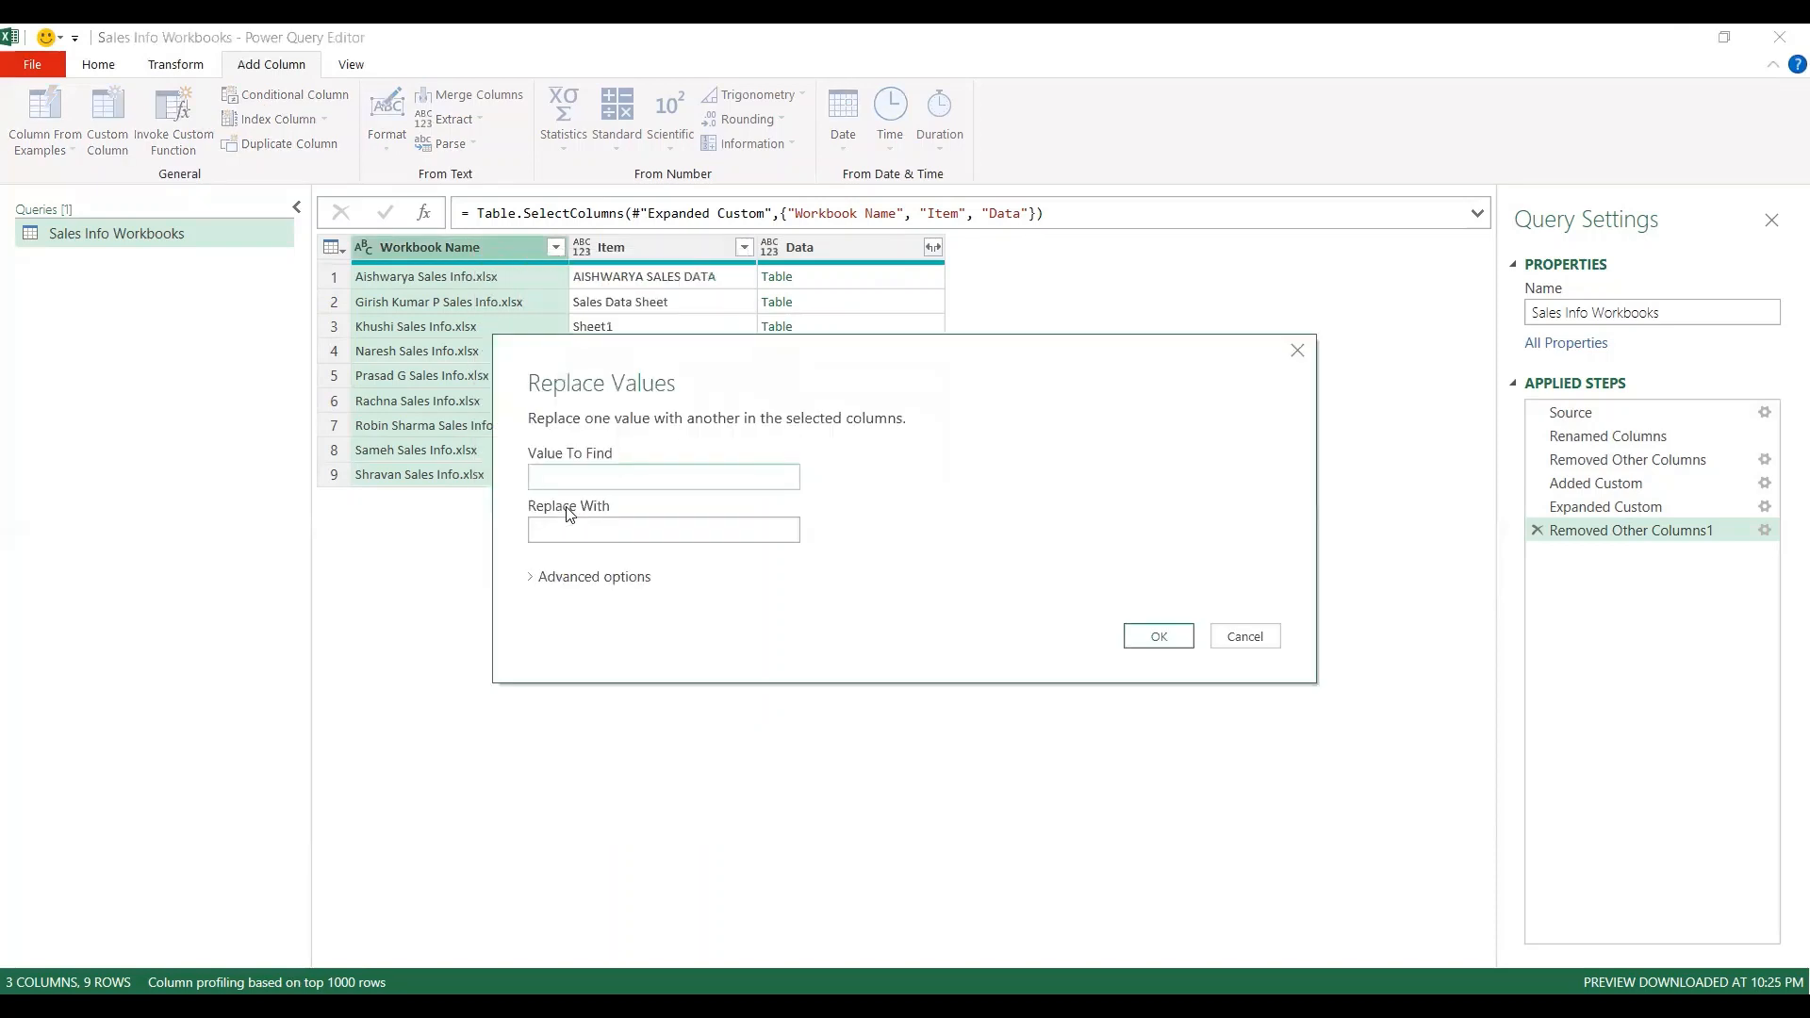
pyautogui.write('.xlsx')
pyautogui.click(548, 529)
pyautogui.click(1159, 637)
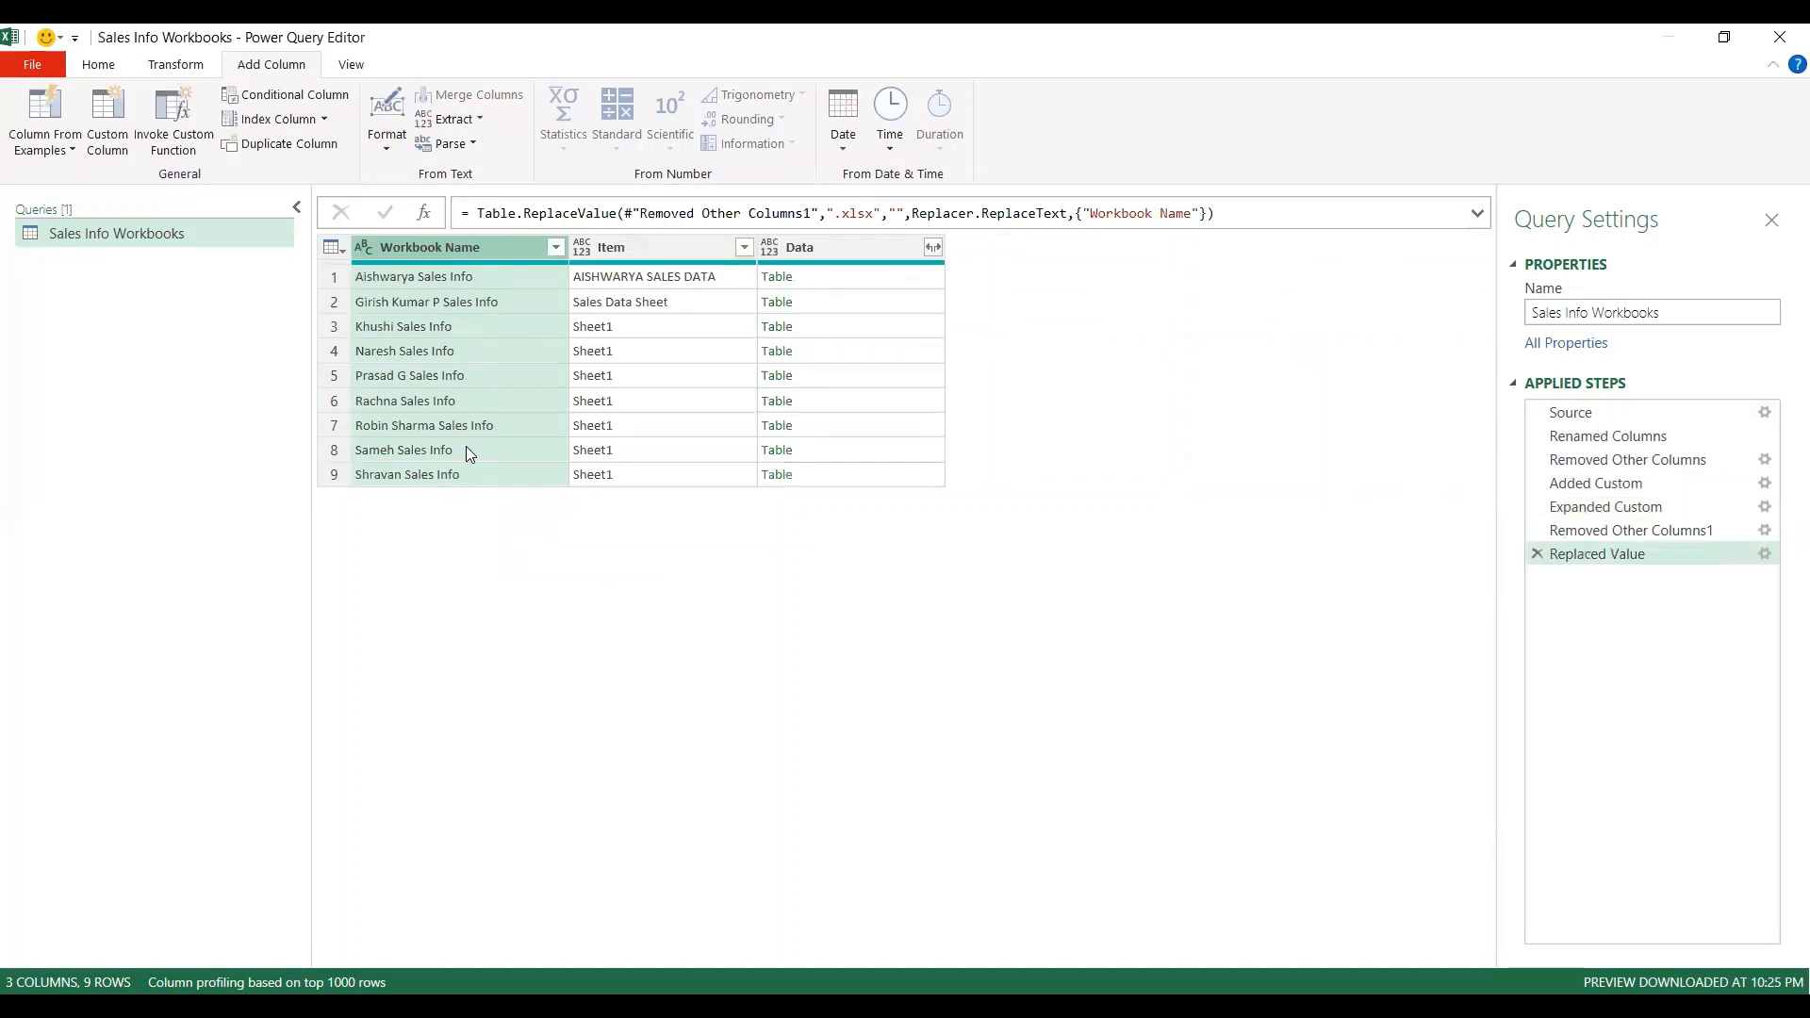
# Step: Expand the Data column into City, Date, Product Name, Sales Rep and Net Sales without the original column name as prefix
pyautogui.click(838, 251)
pyautogui.click(828, 281)
pyautogui.click(828, 300)
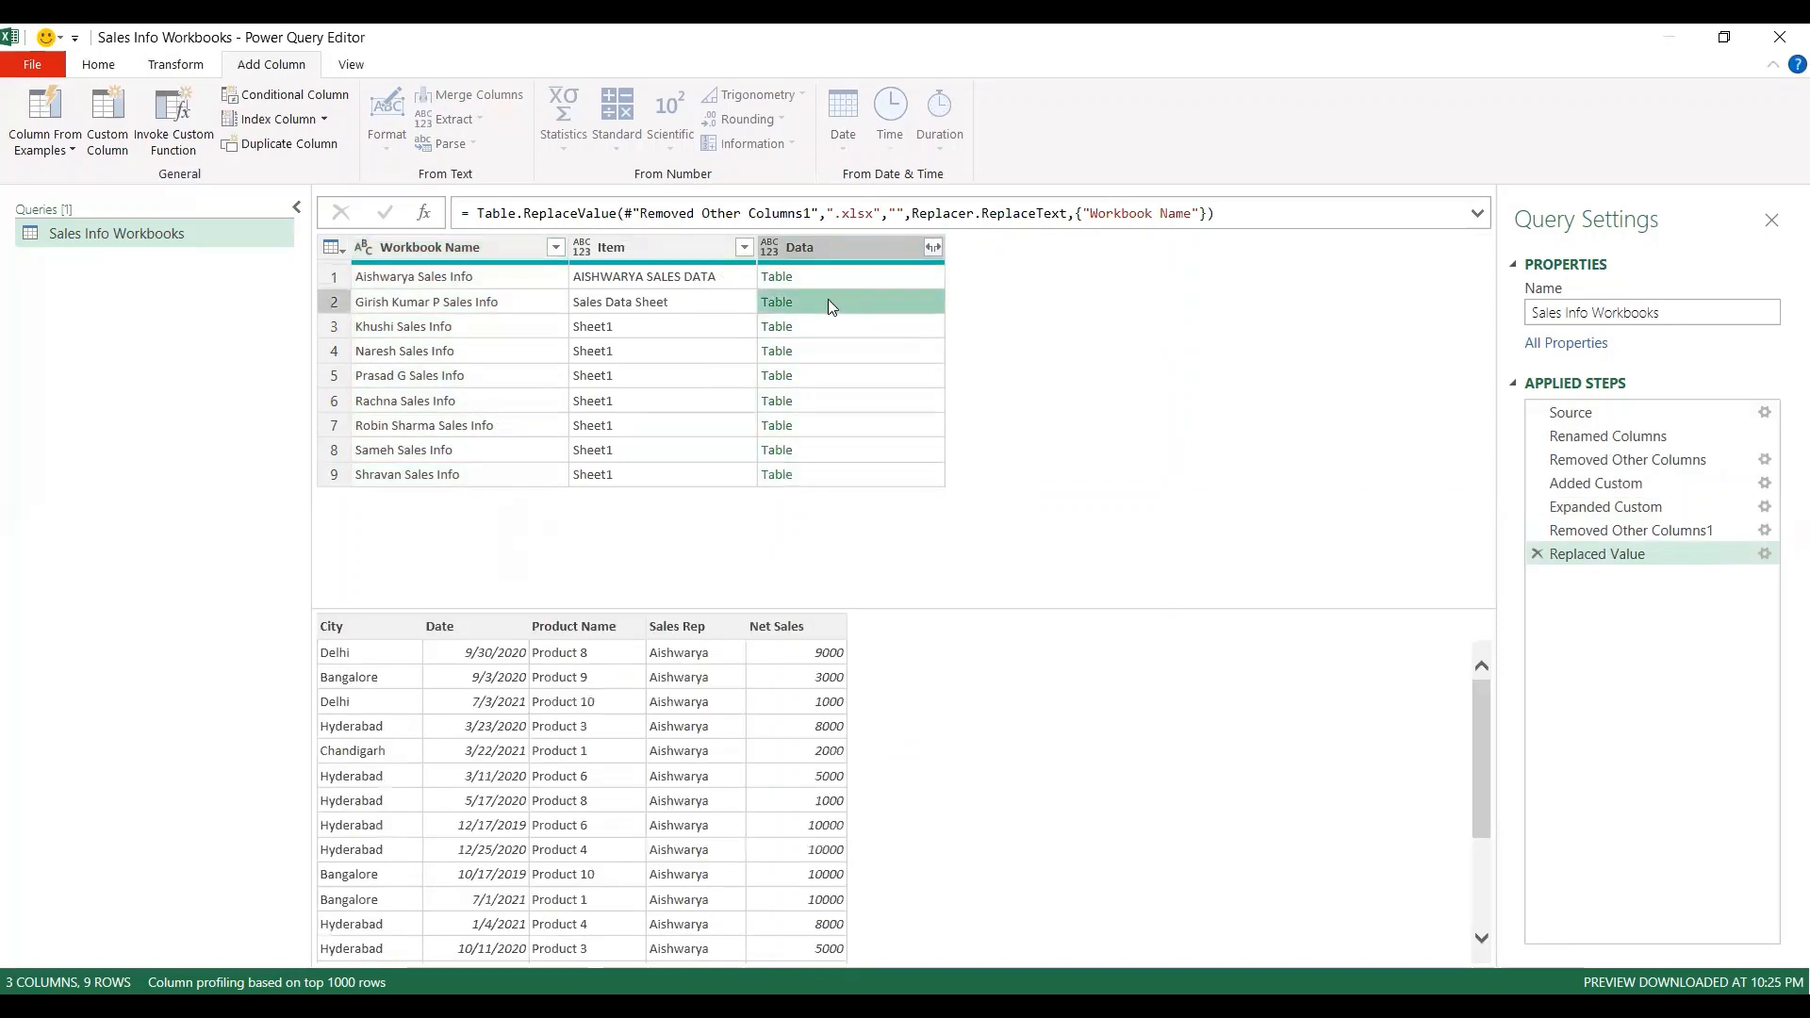
pyautogui.click(828, 320)
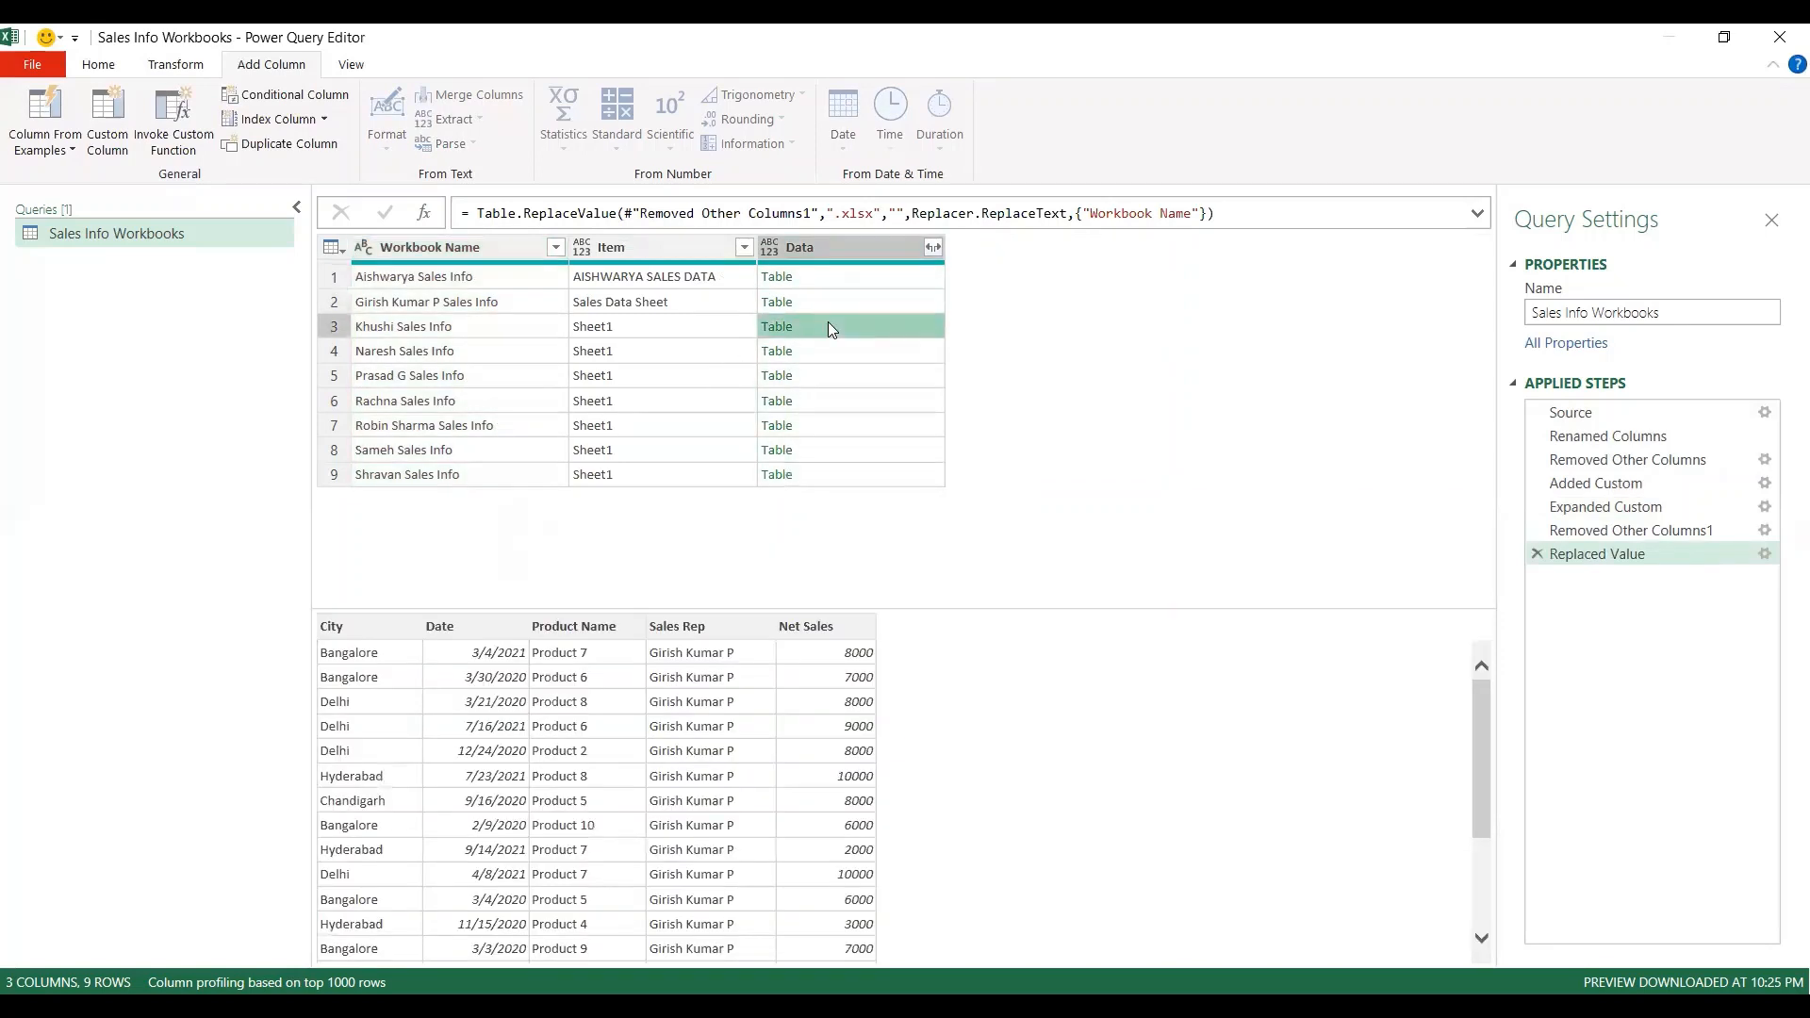
pyautogui.click(932, 248)
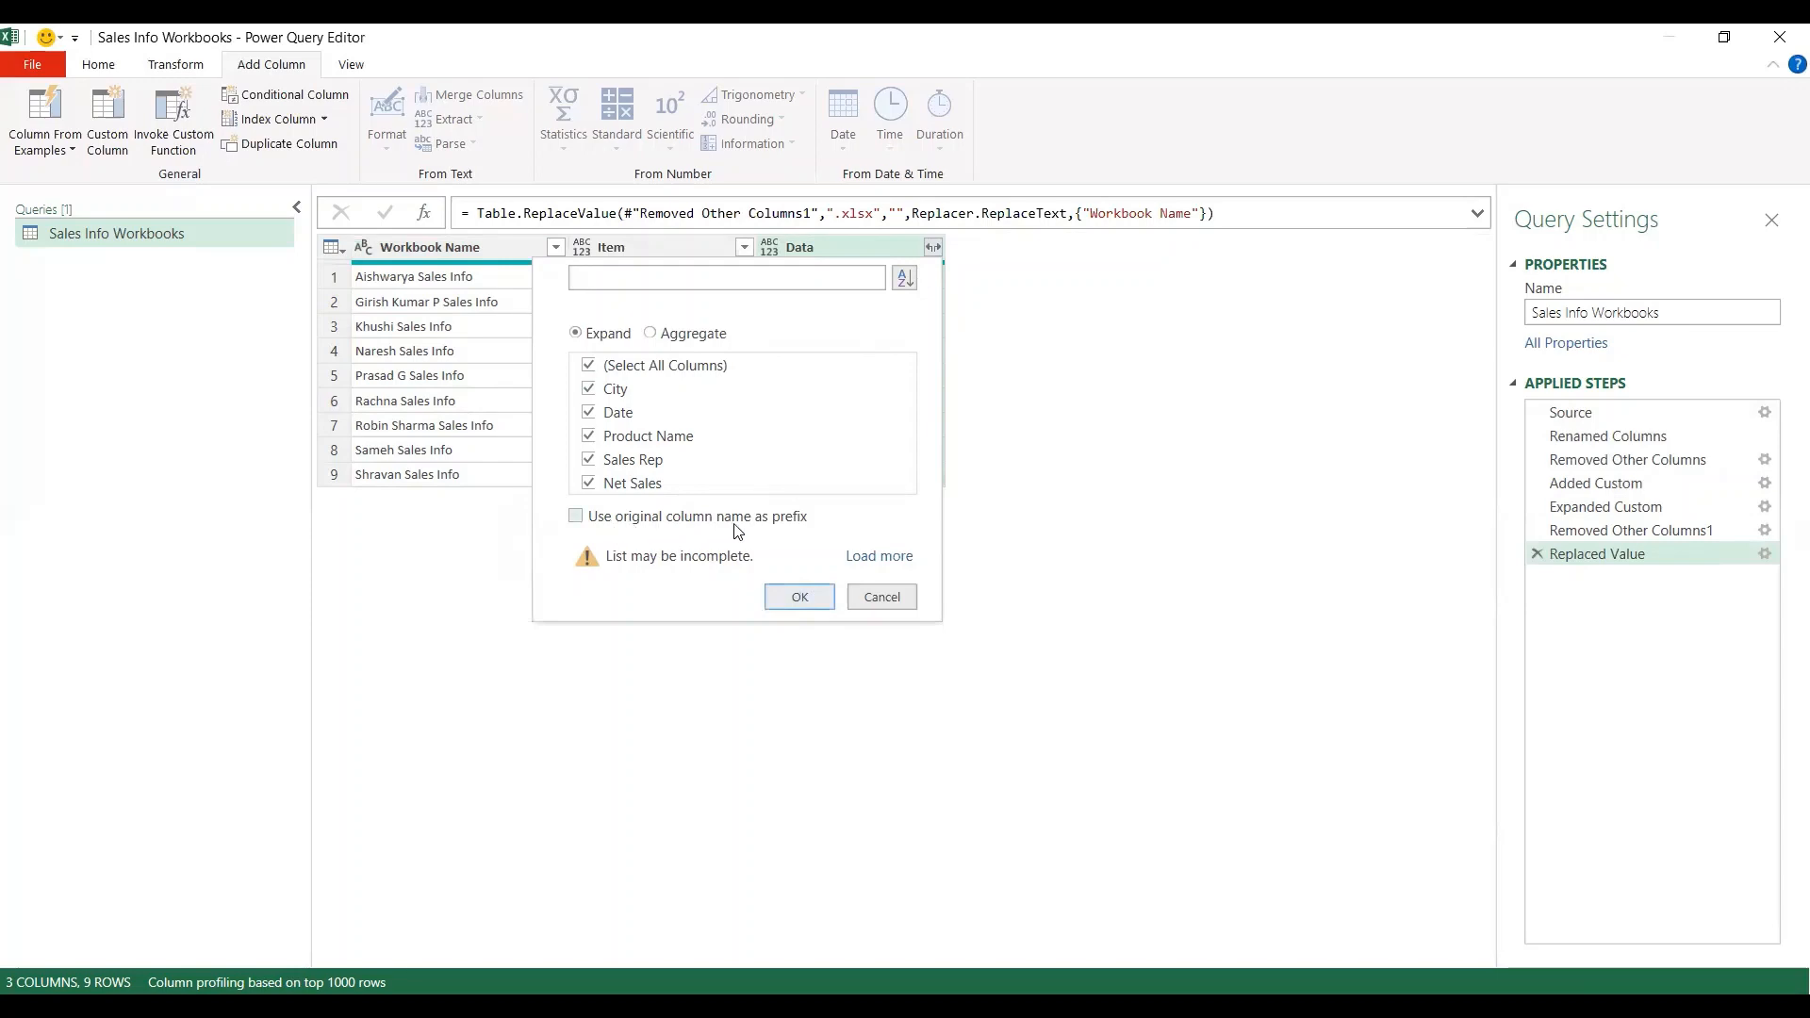
pyautogui.click(807, 593)
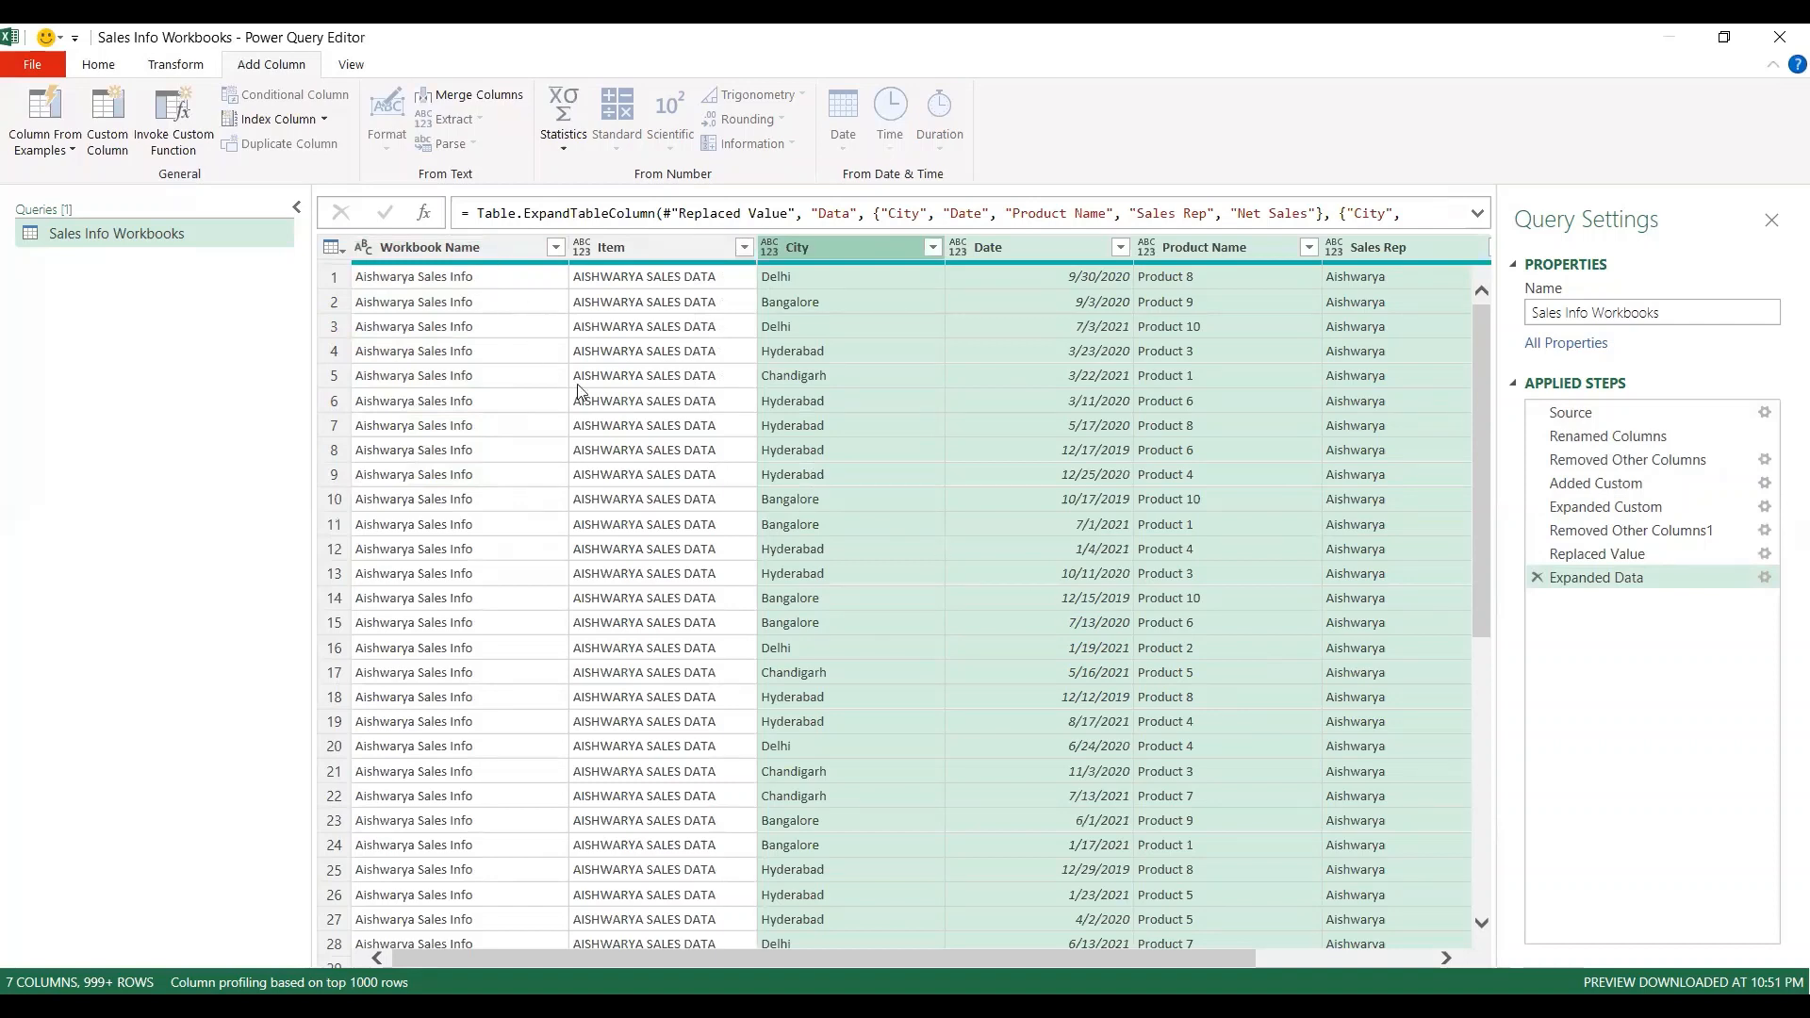
# Step: Rename the Item column as Sheet Name
pyautogui.doubleClick(618, 247)
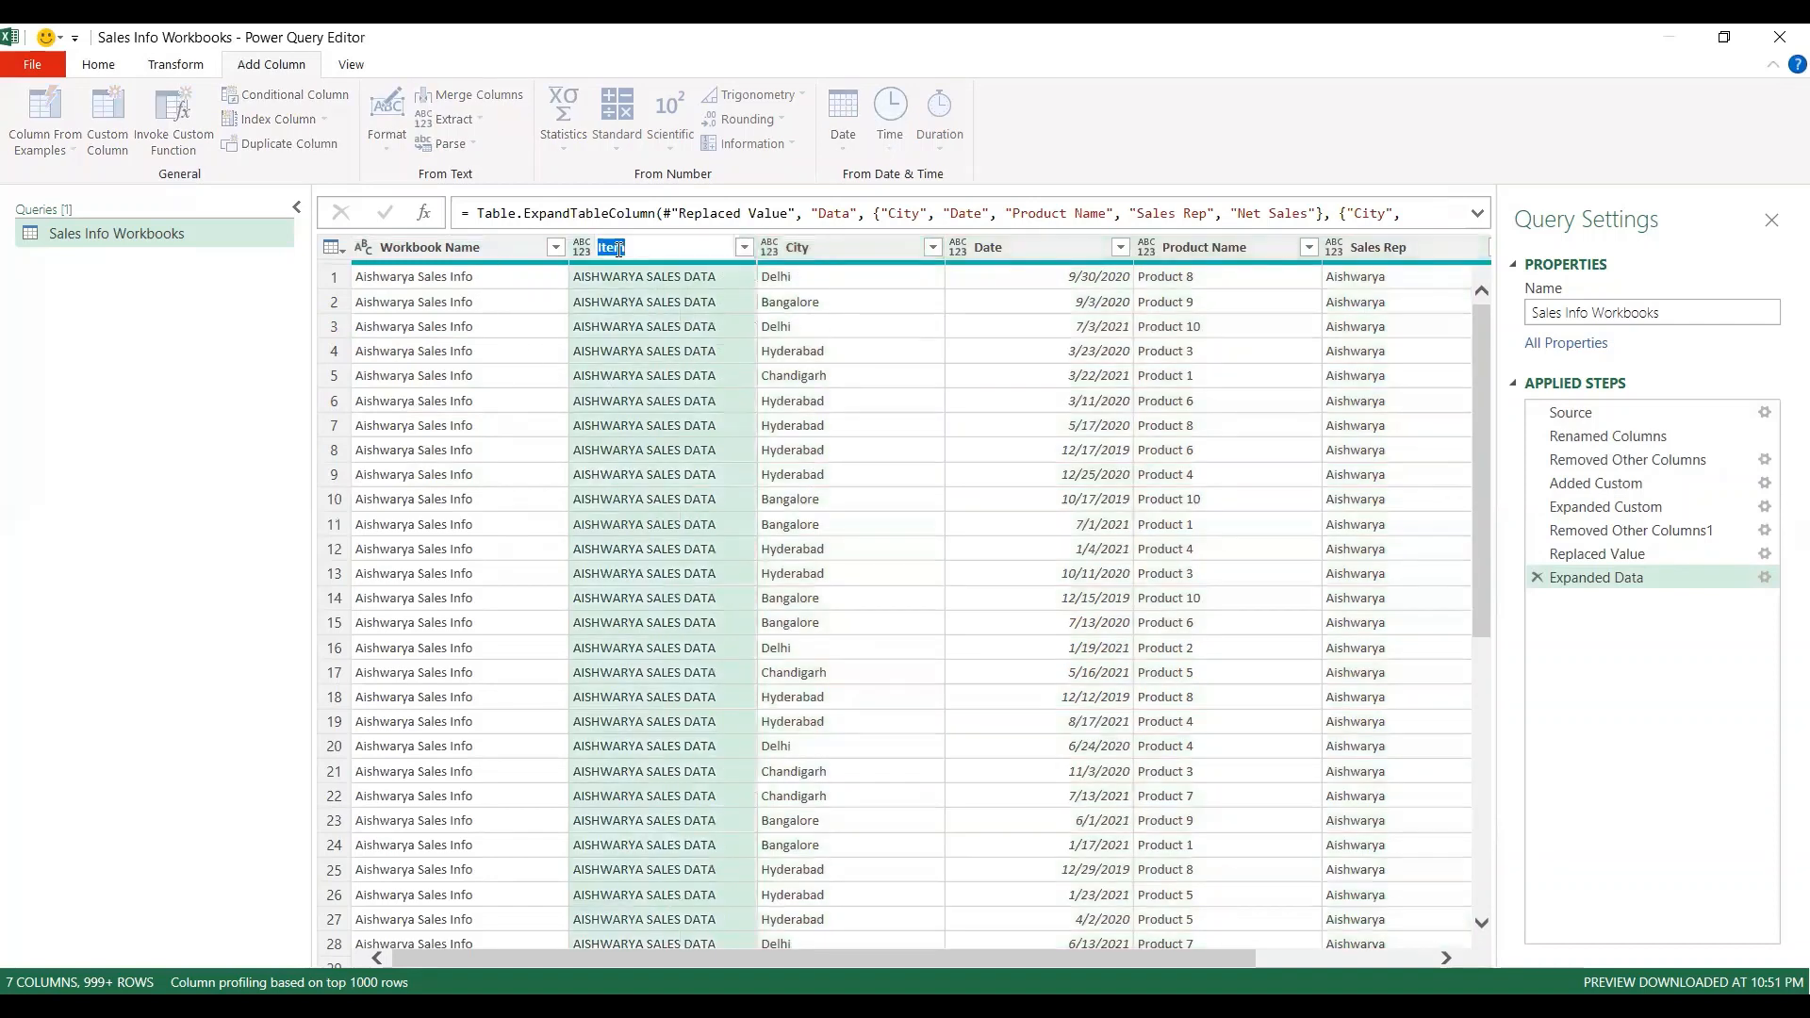
pyautogui.write('Sheet Name')
pyautogui.press('Return')
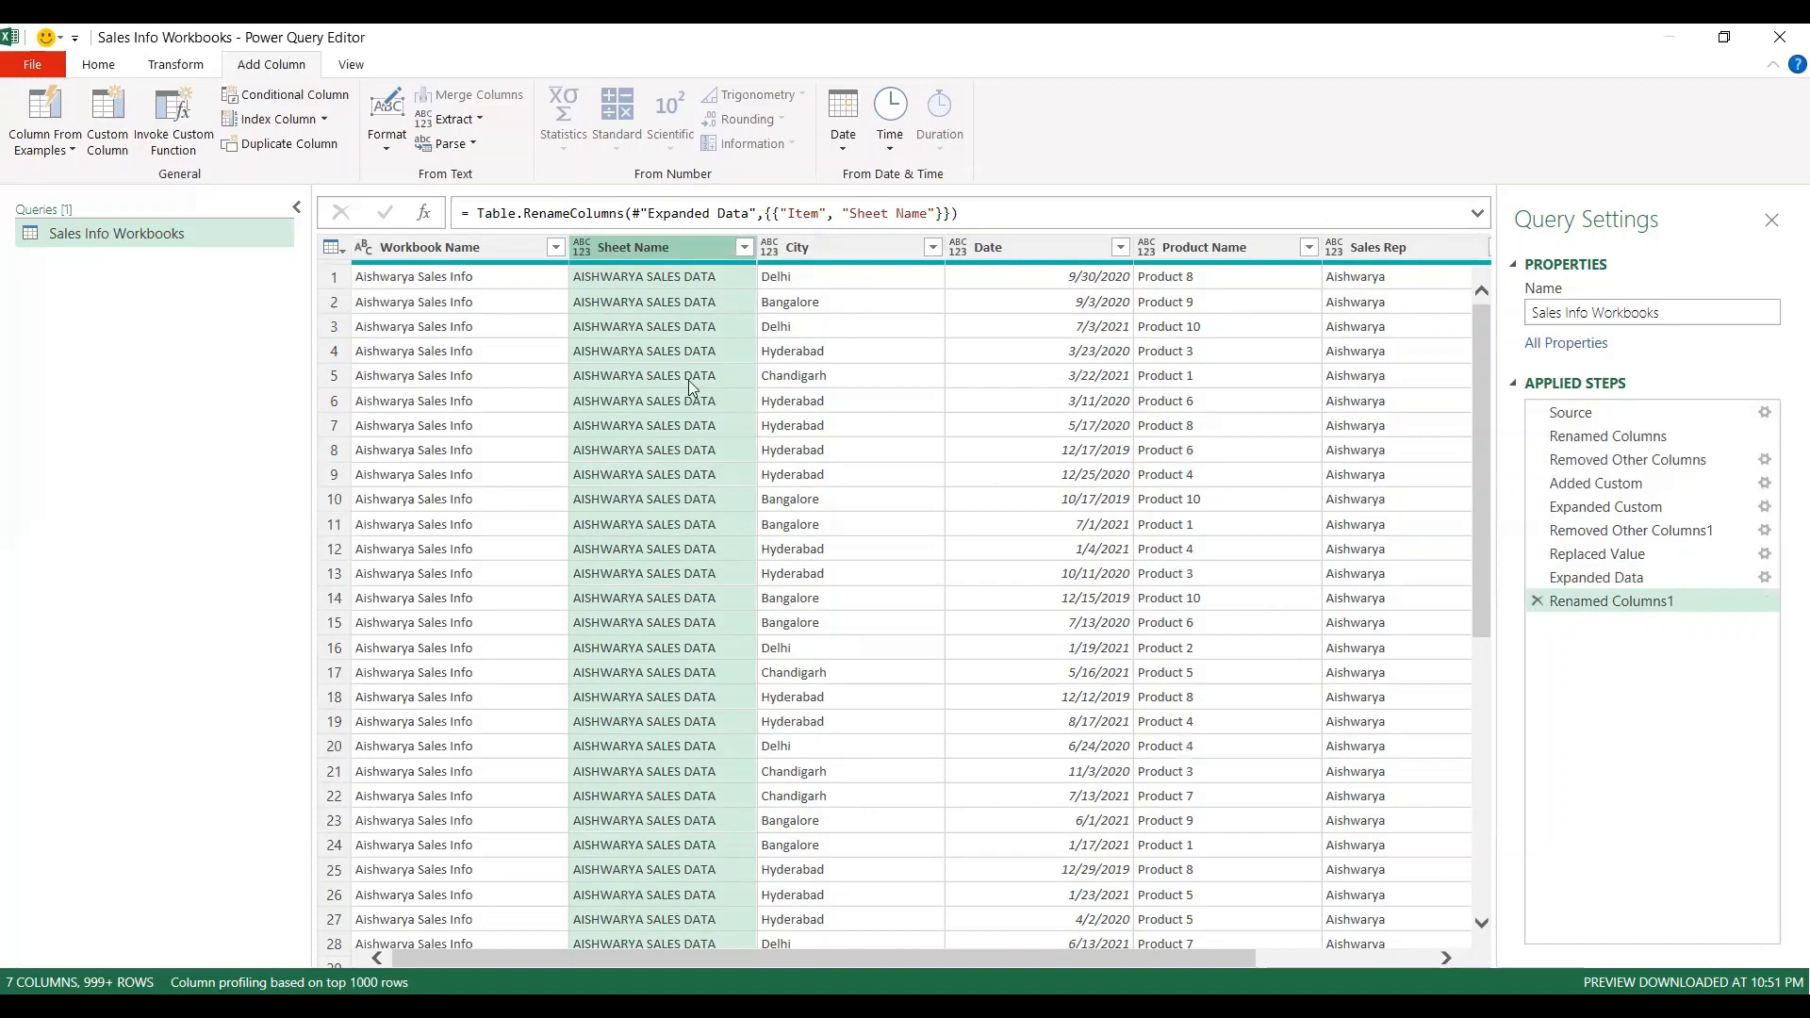
# Step: Load the complete value list of the Workbook Name filter and apply the filter with all workbooks selected
pyautogui.click(556, 248)
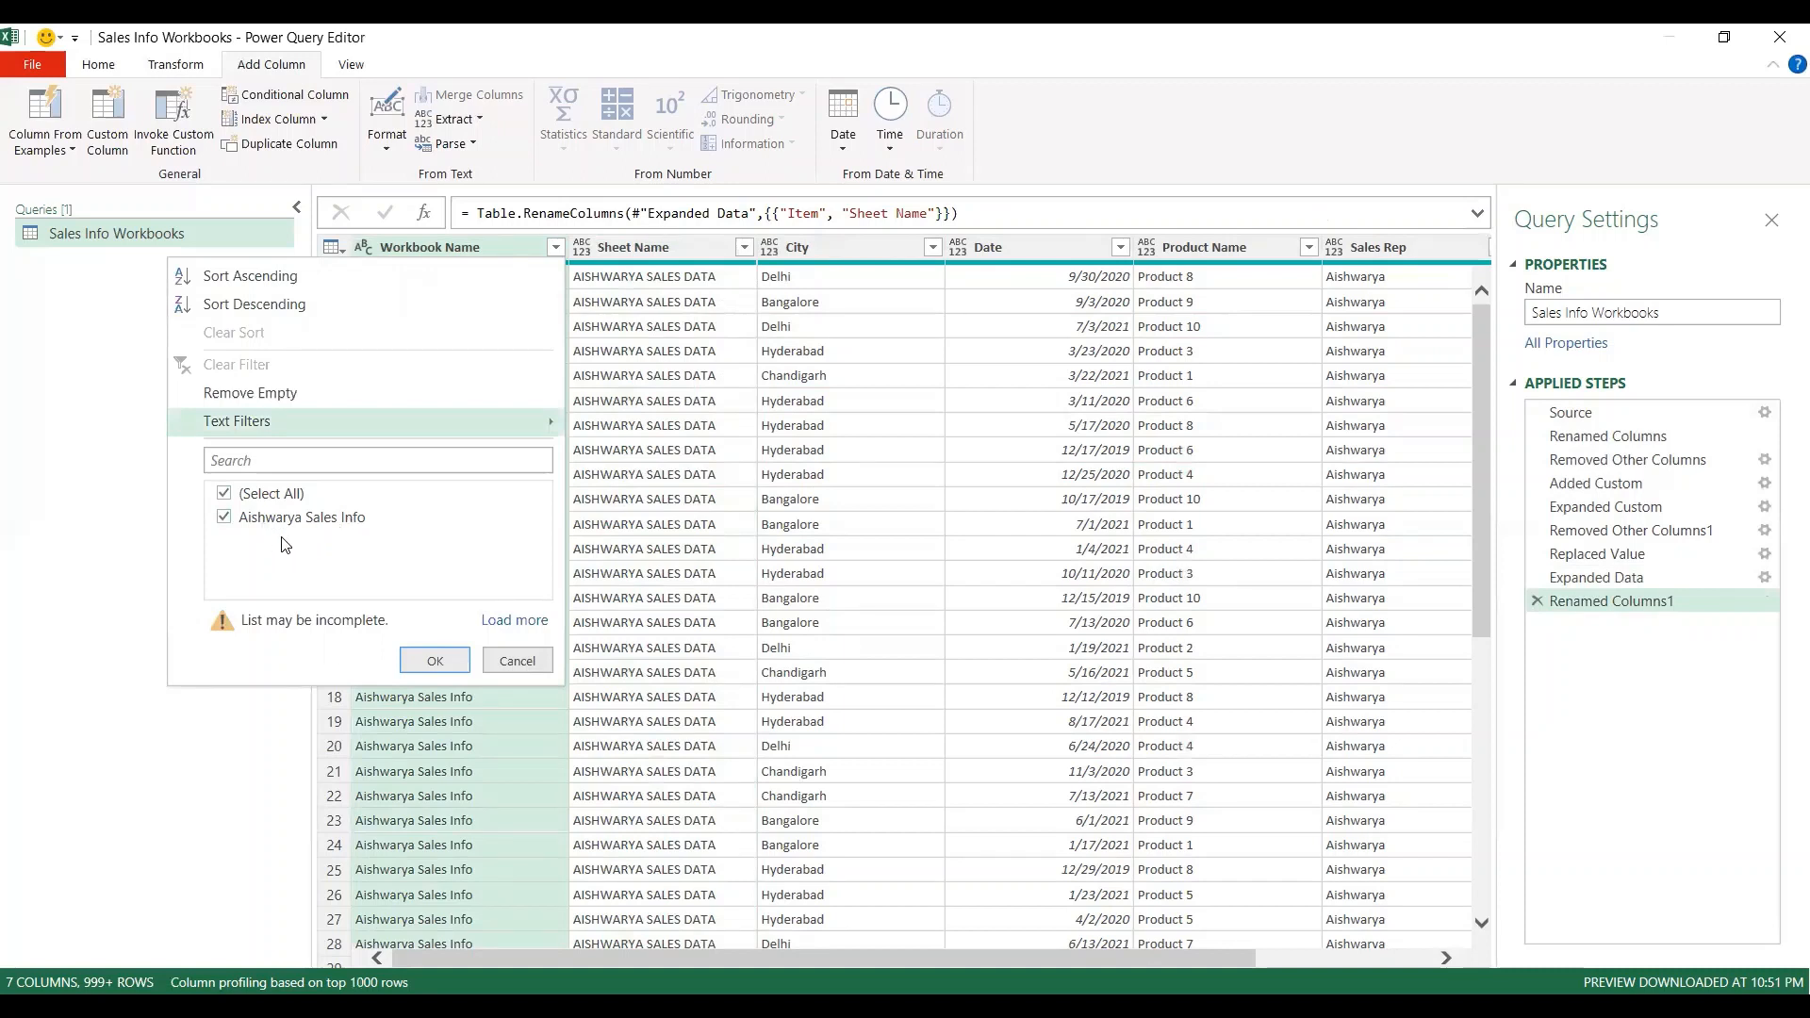
pyautogui.click(509, 620)
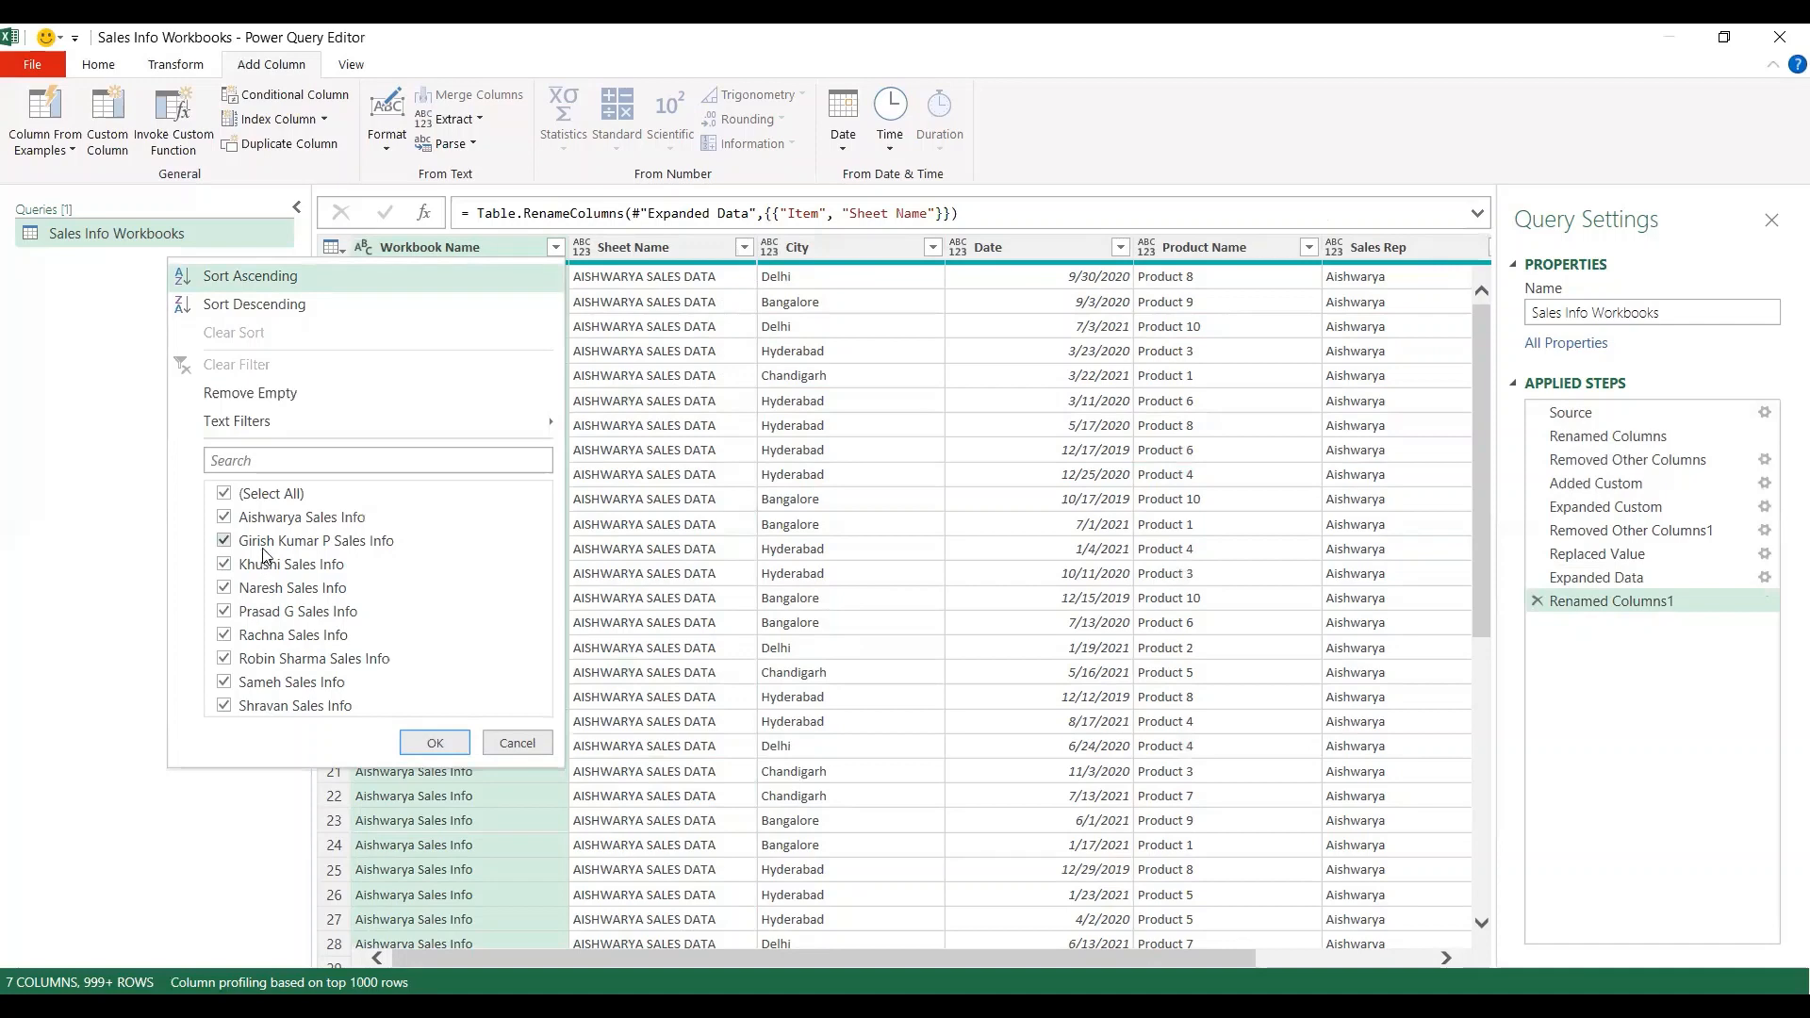
pyautogui.click(426, 742)
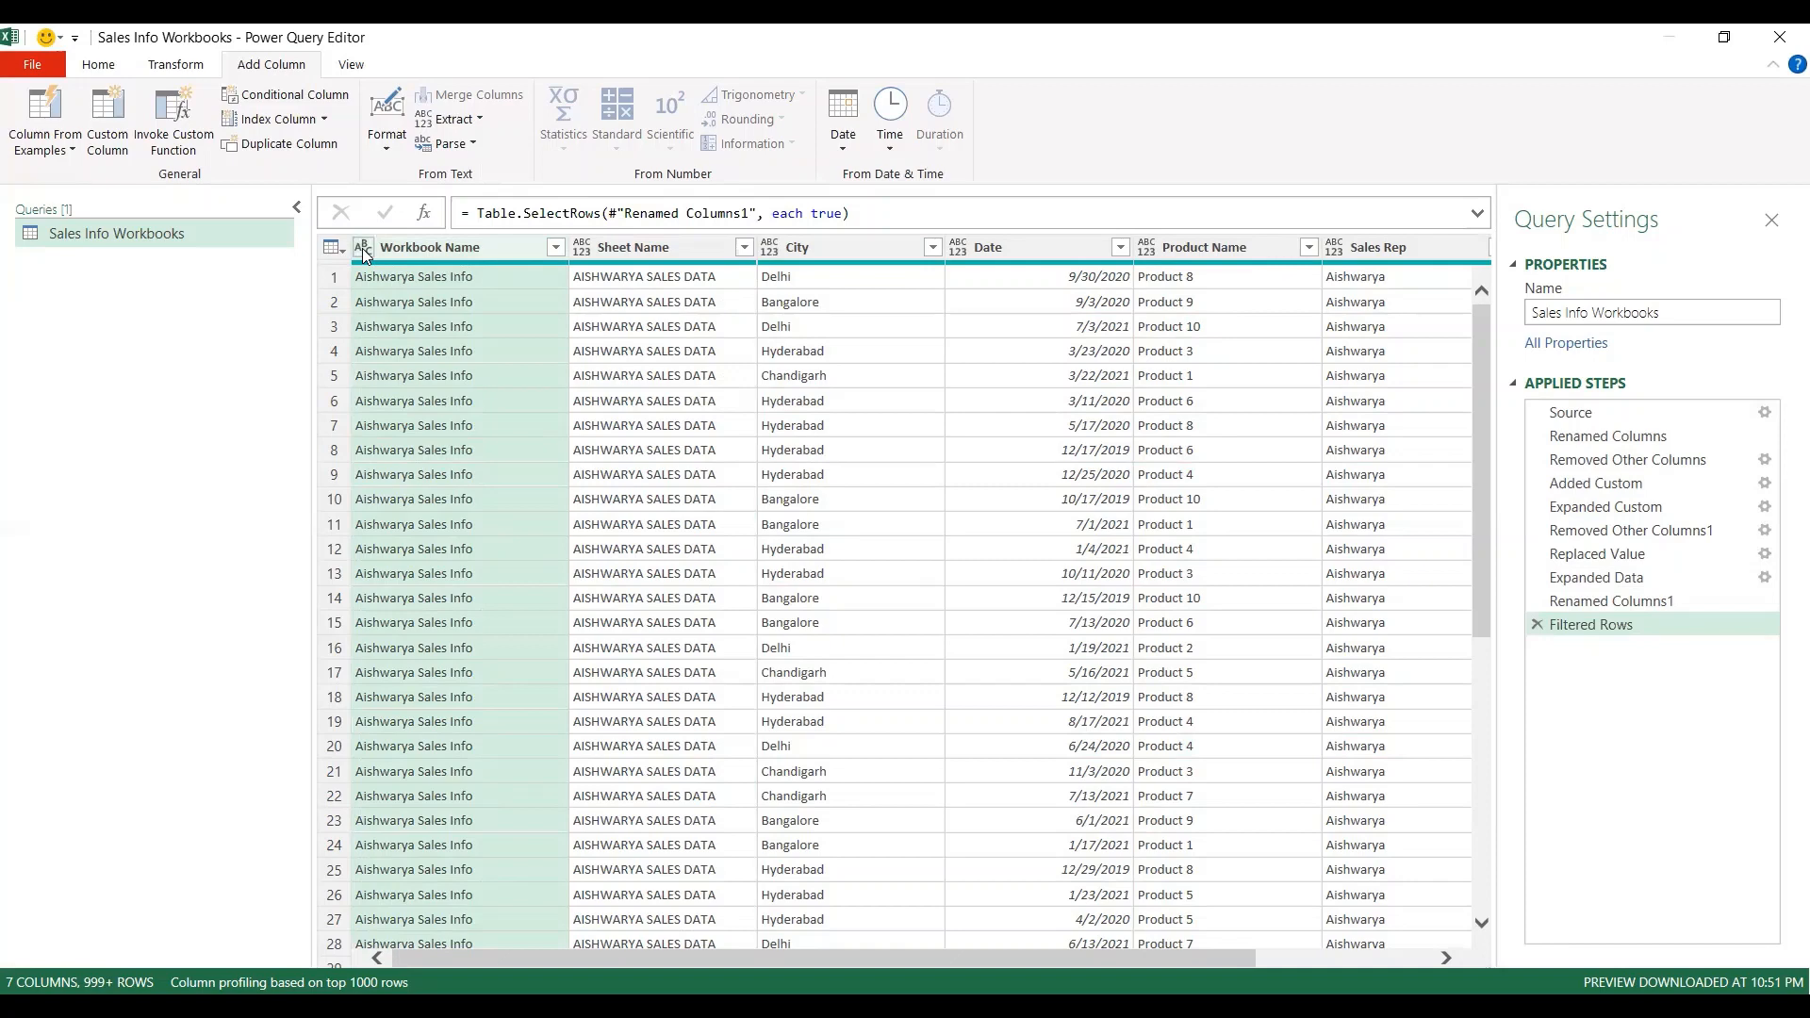
# Step: Set the data type of the Sheet Name and City columns to Text
pyautogui.click(611, 251)
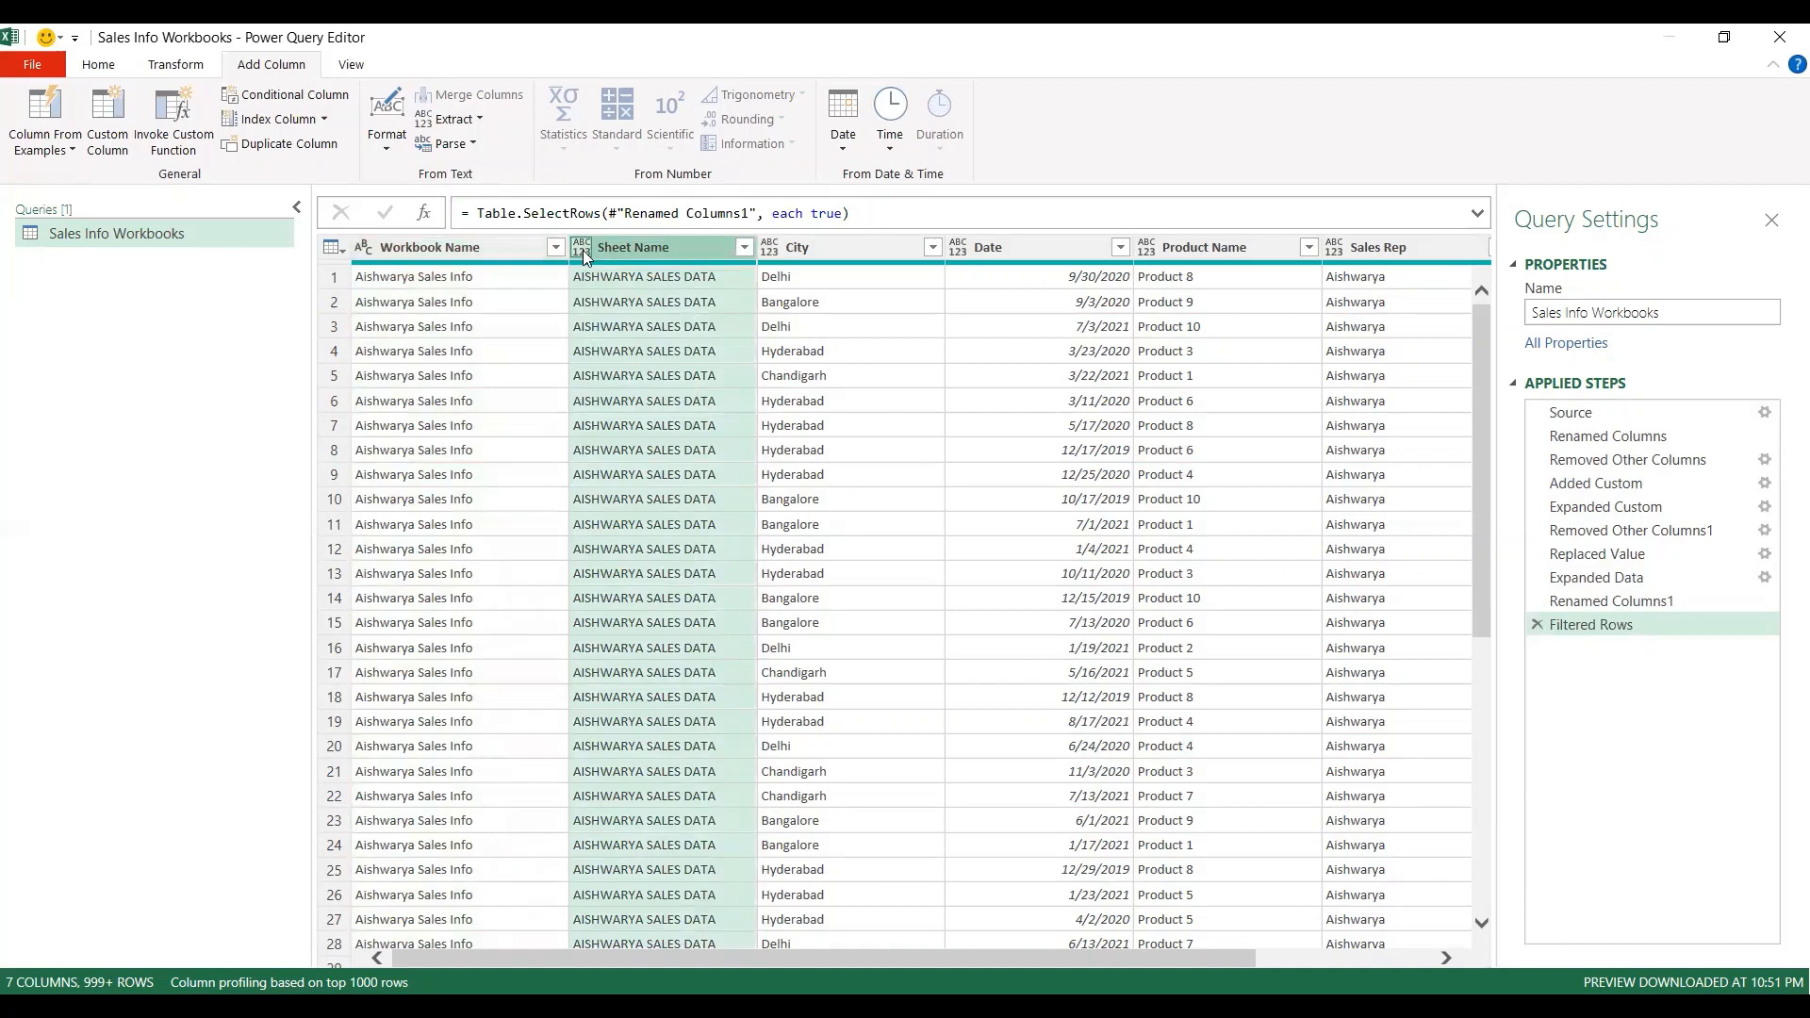
pyautogui.click(582, 251)
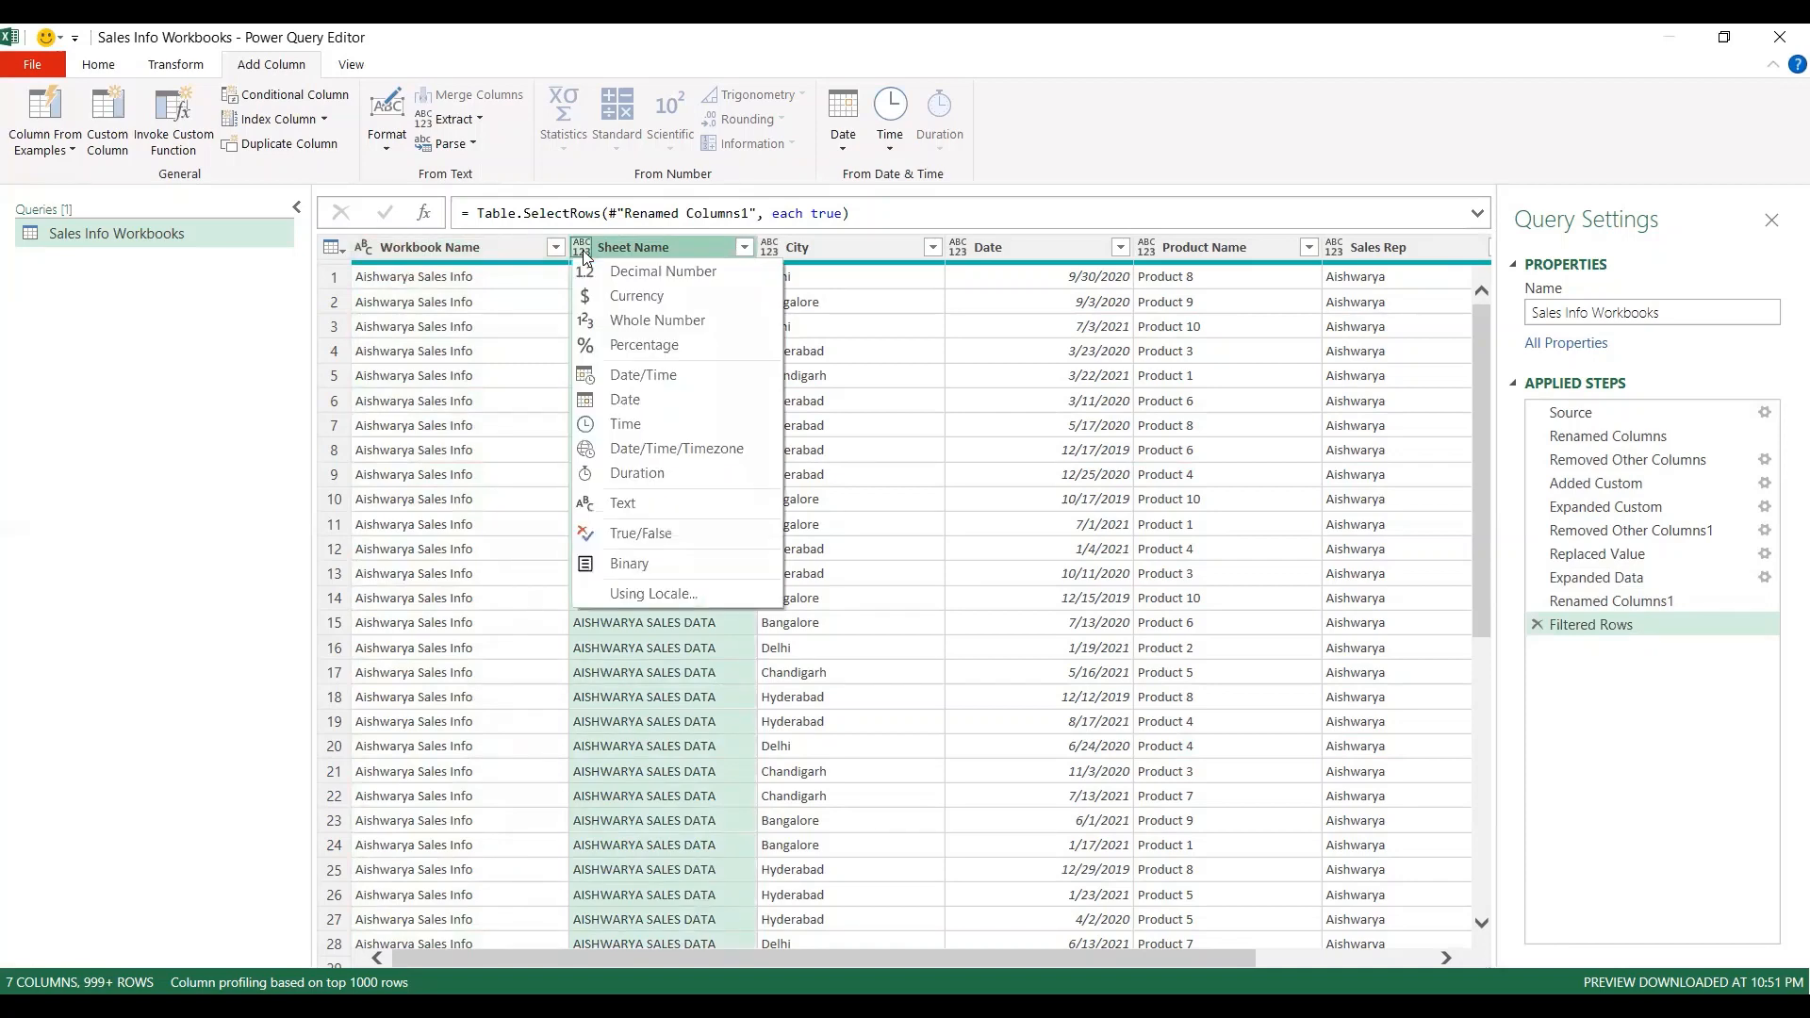
pyautogui.click(610, 504)
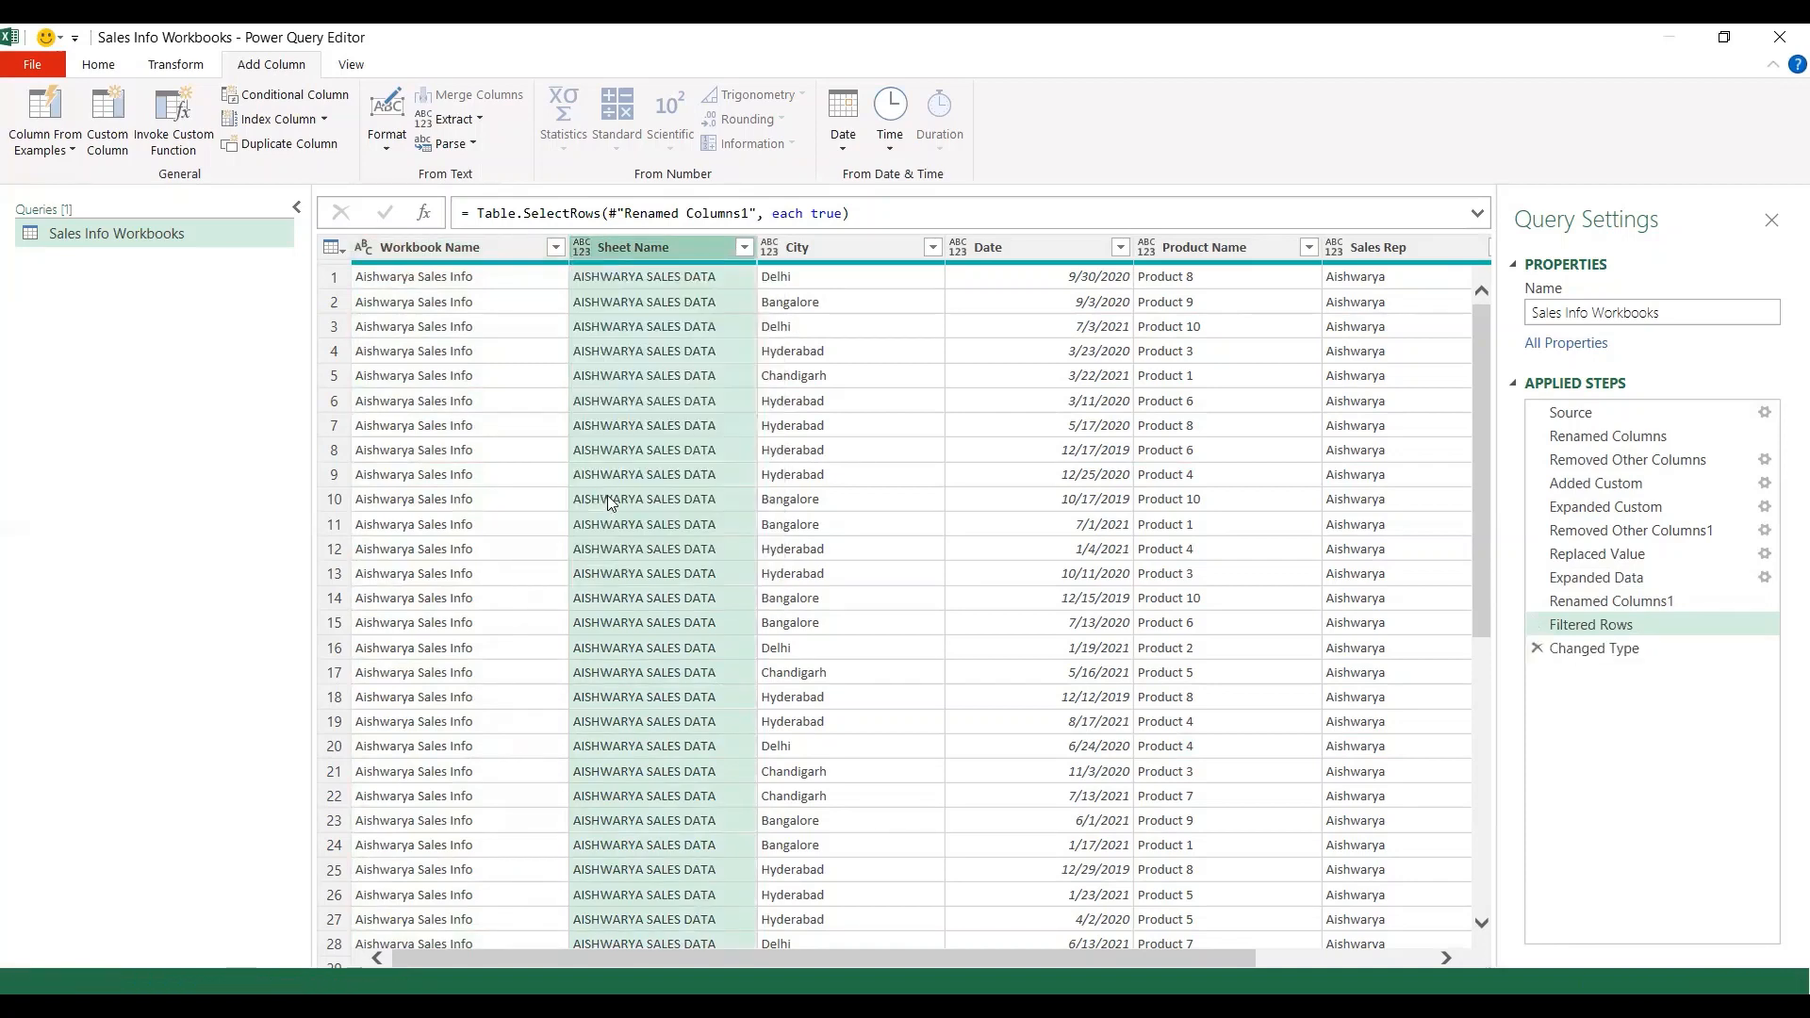
pyautogui.click(770, 251)
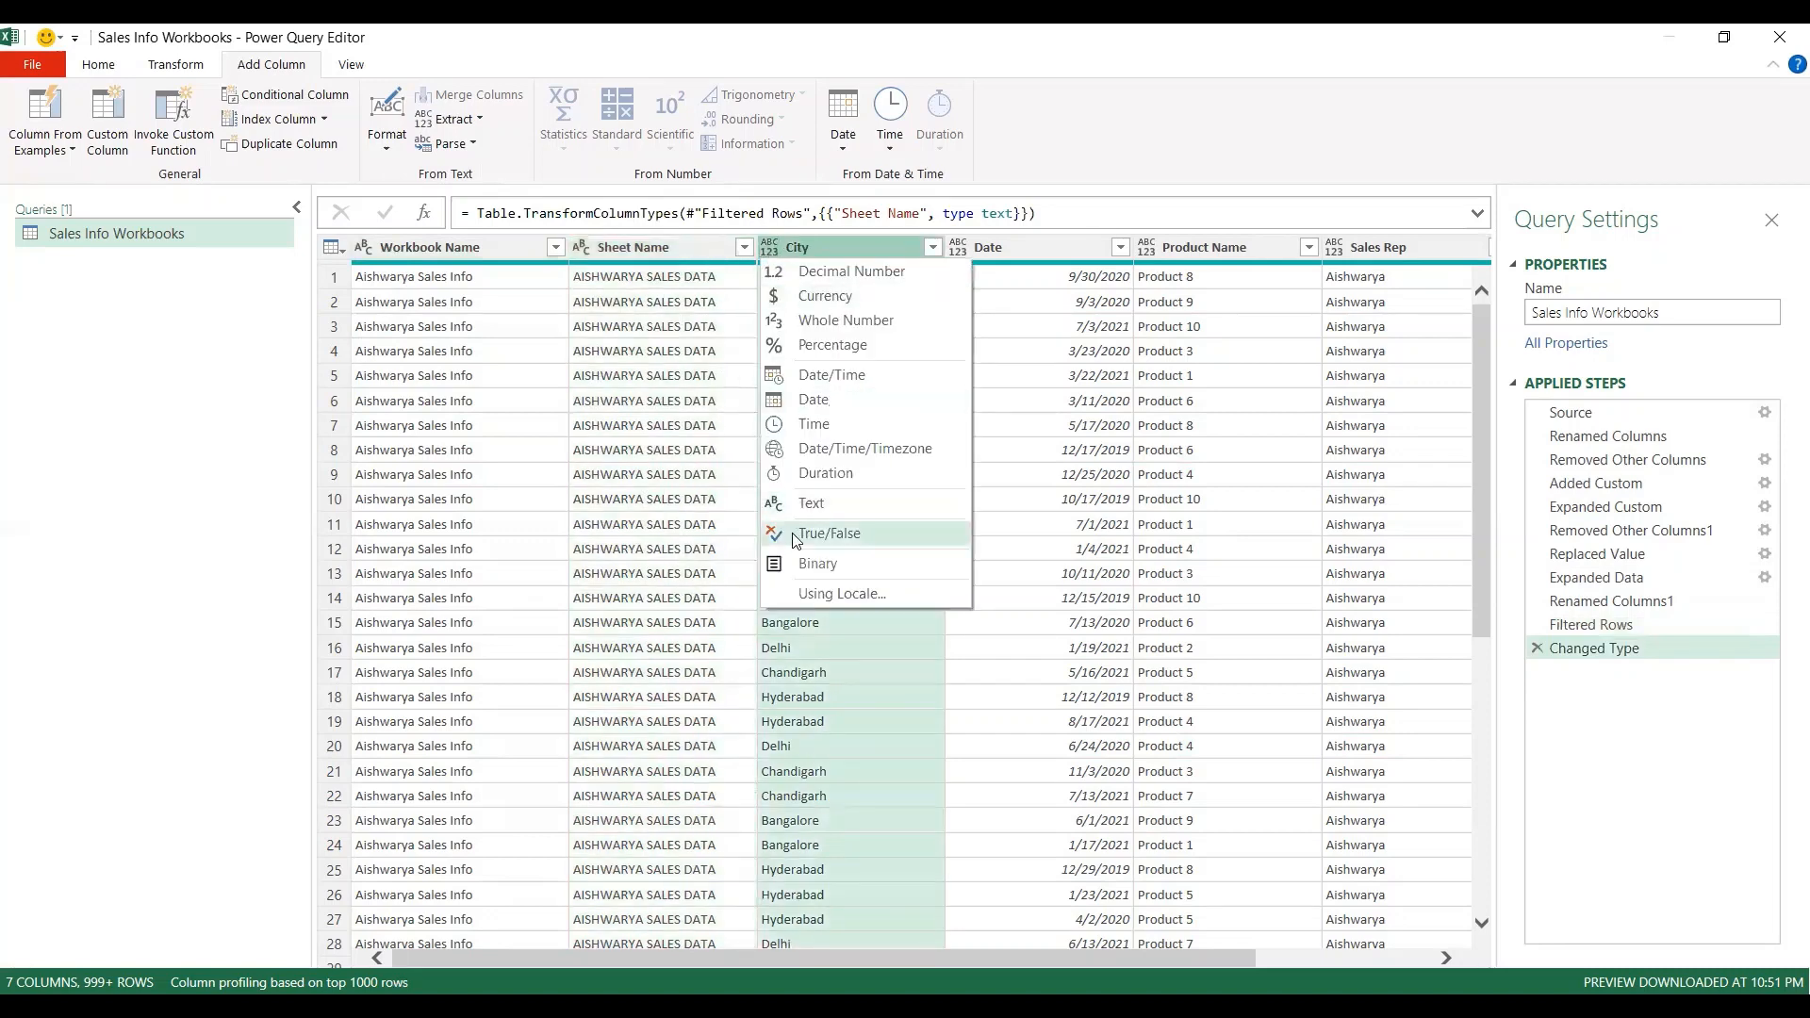
pyautogui.click(797, 502)
# Step: Set the Date column's data type to Date and the Product Name column's data type to Text
pyautogui.click(1042, 241)
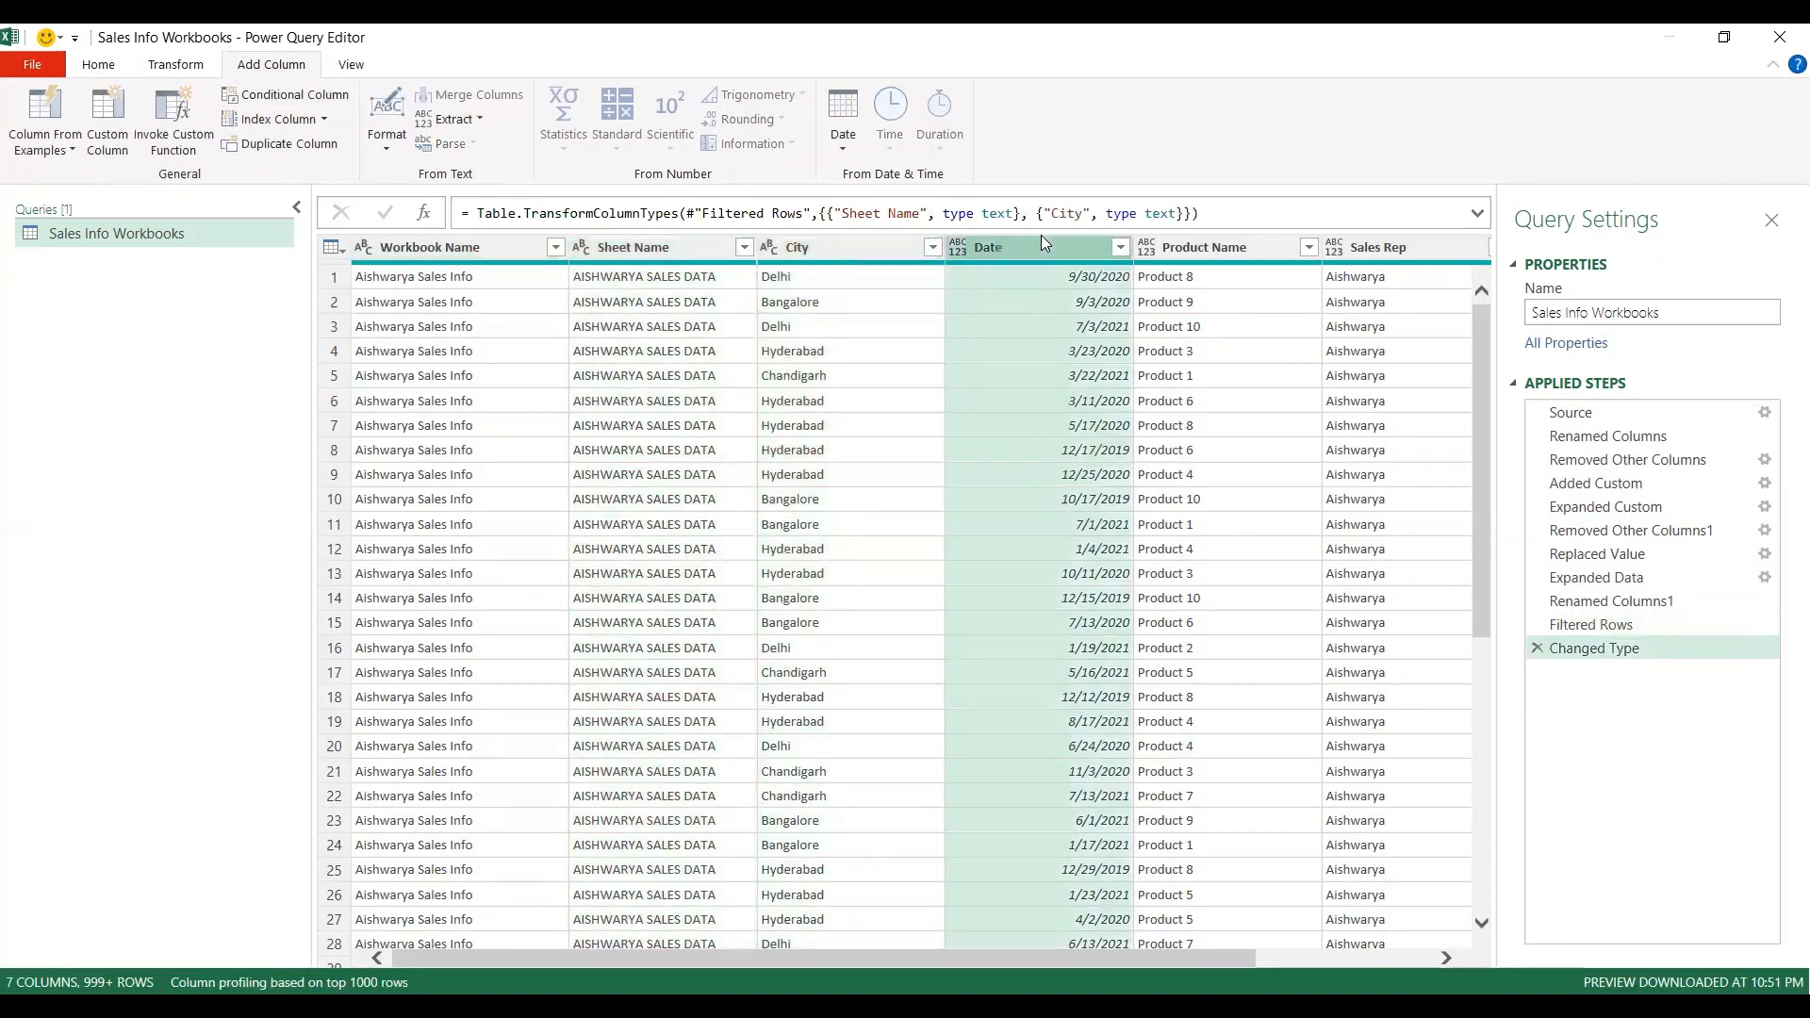
pyautogui.click(956, 249)
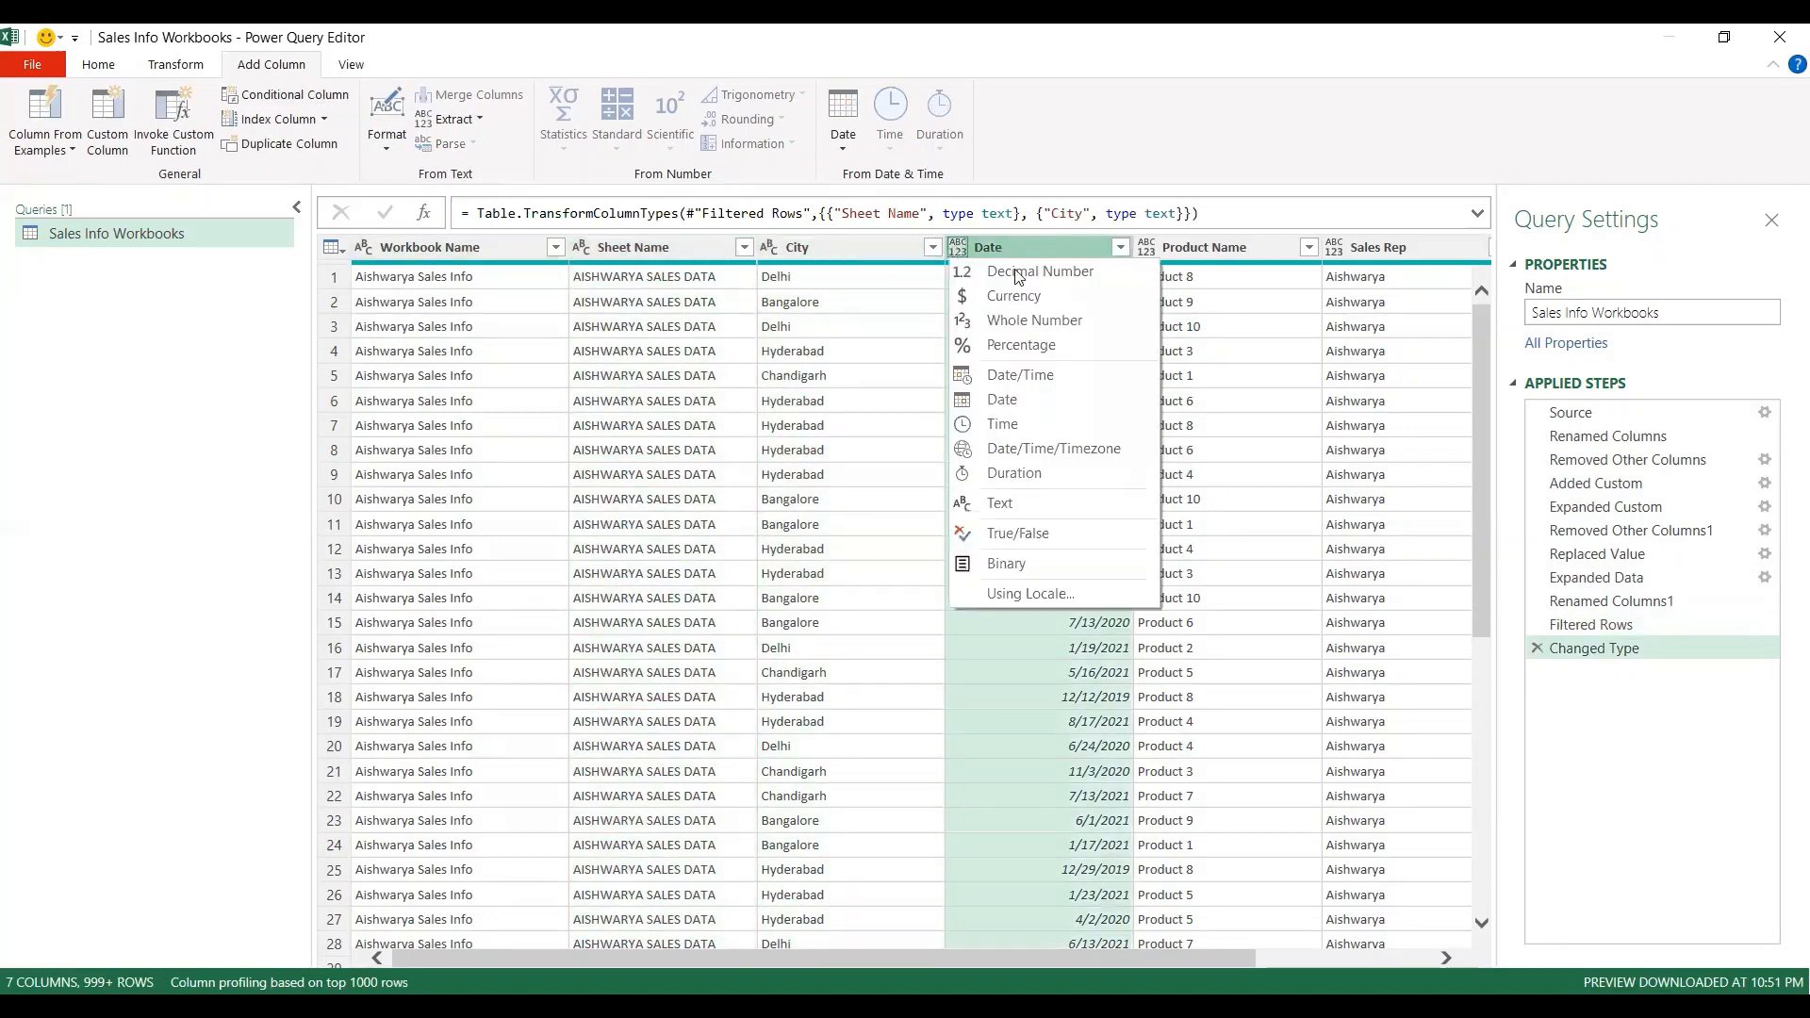
pyautogui.click(1005, 401)
pyautogui.click(1143, 248)
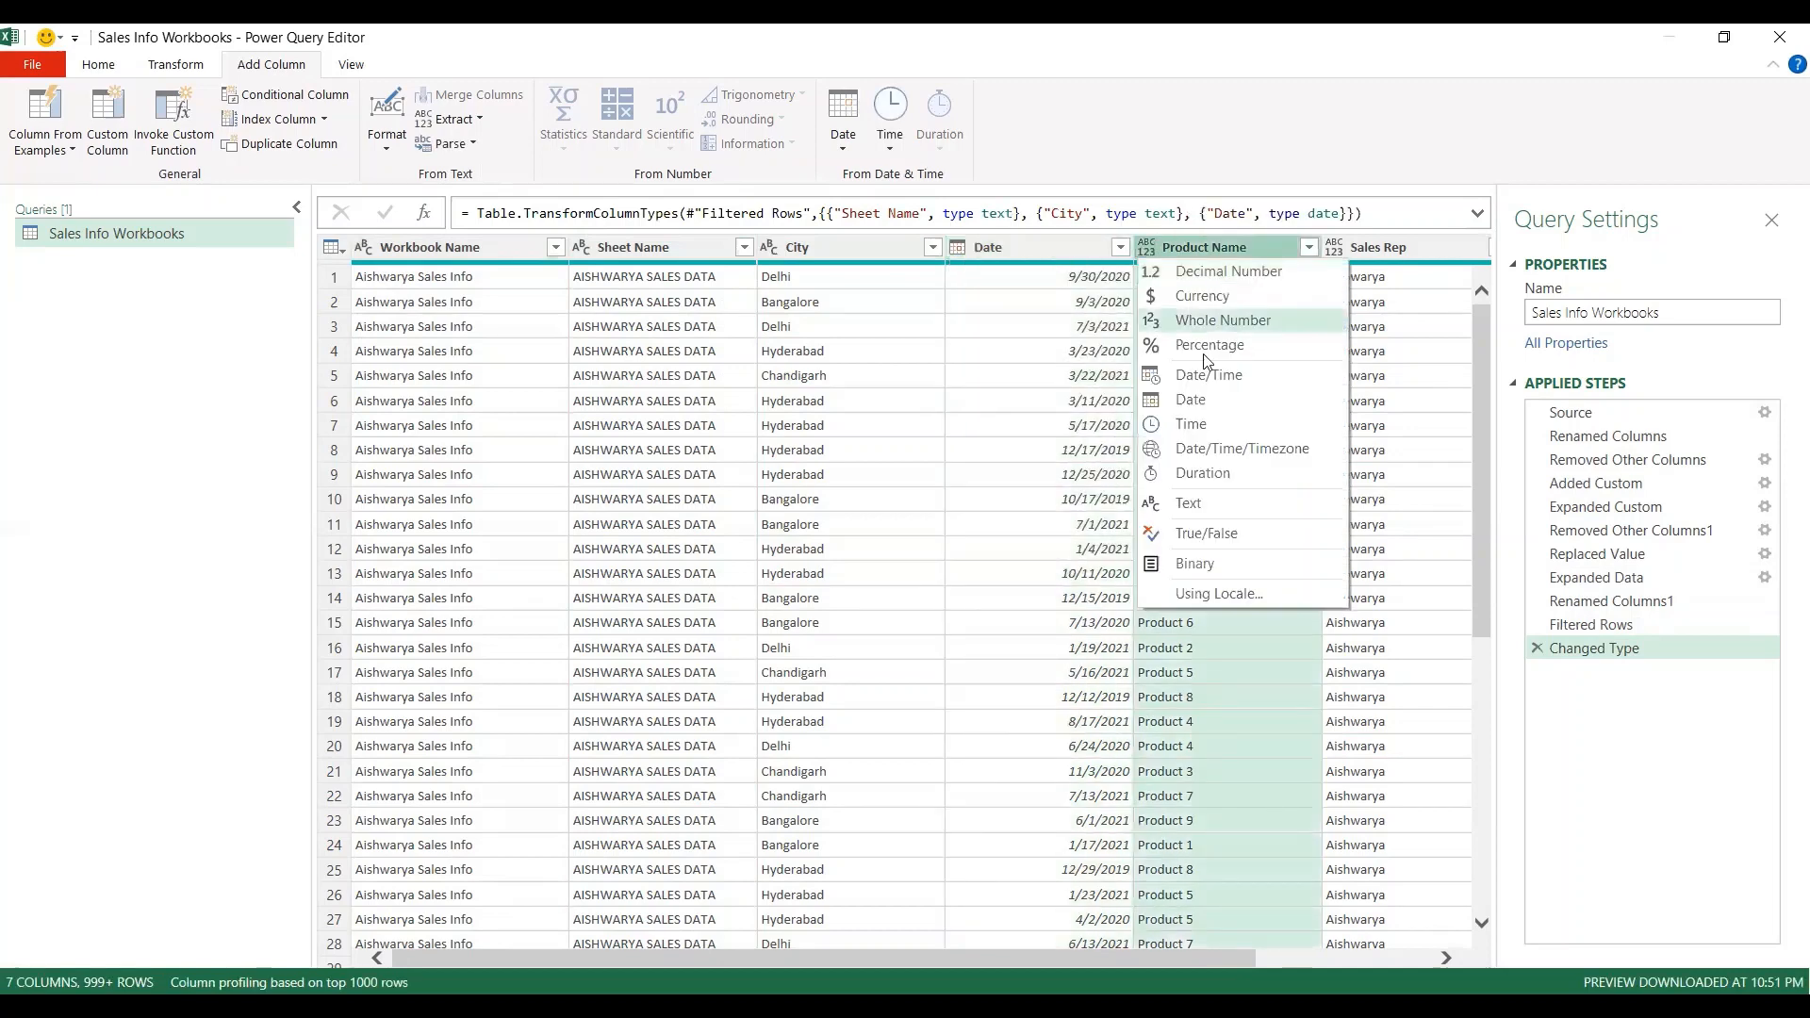
pyautogui.click(1184, 509)
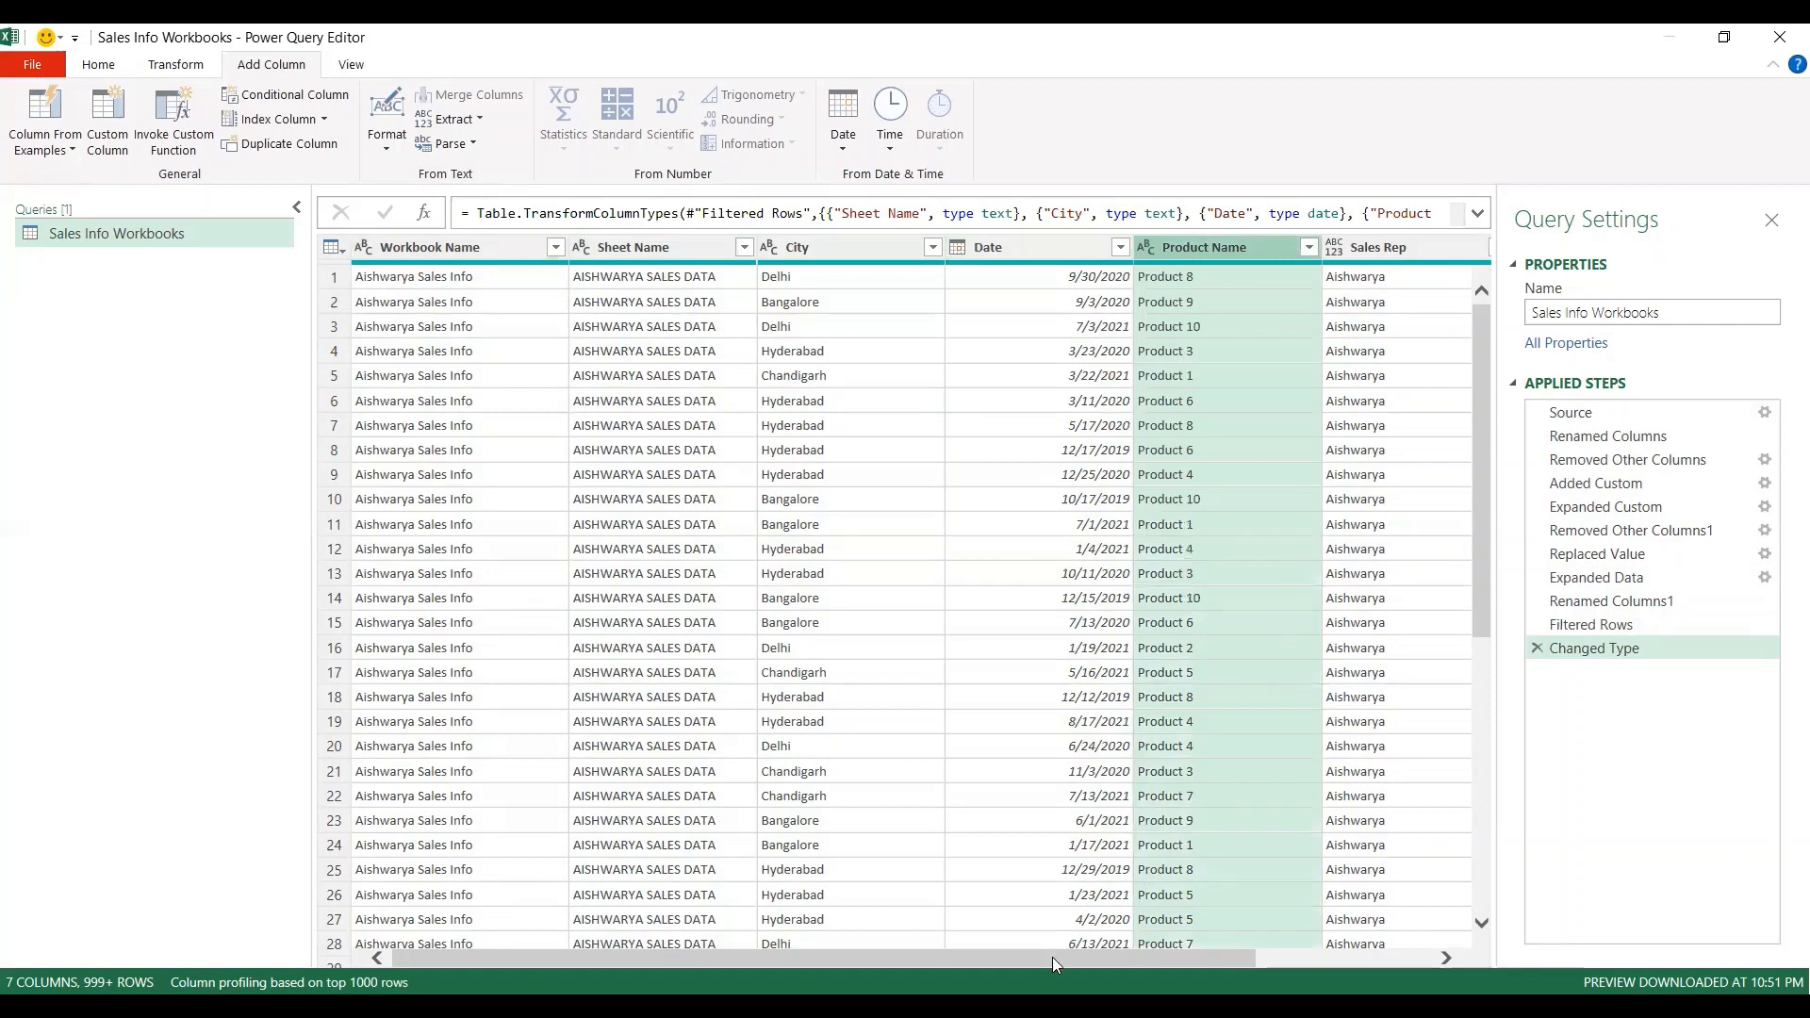
# Step: Set the Sales Rep column's data type to Text and the Net Sales column's data type to Decimal Number
pyautogui.moveTo(1052, 957); pyautogui.dragTo(1230, 942)
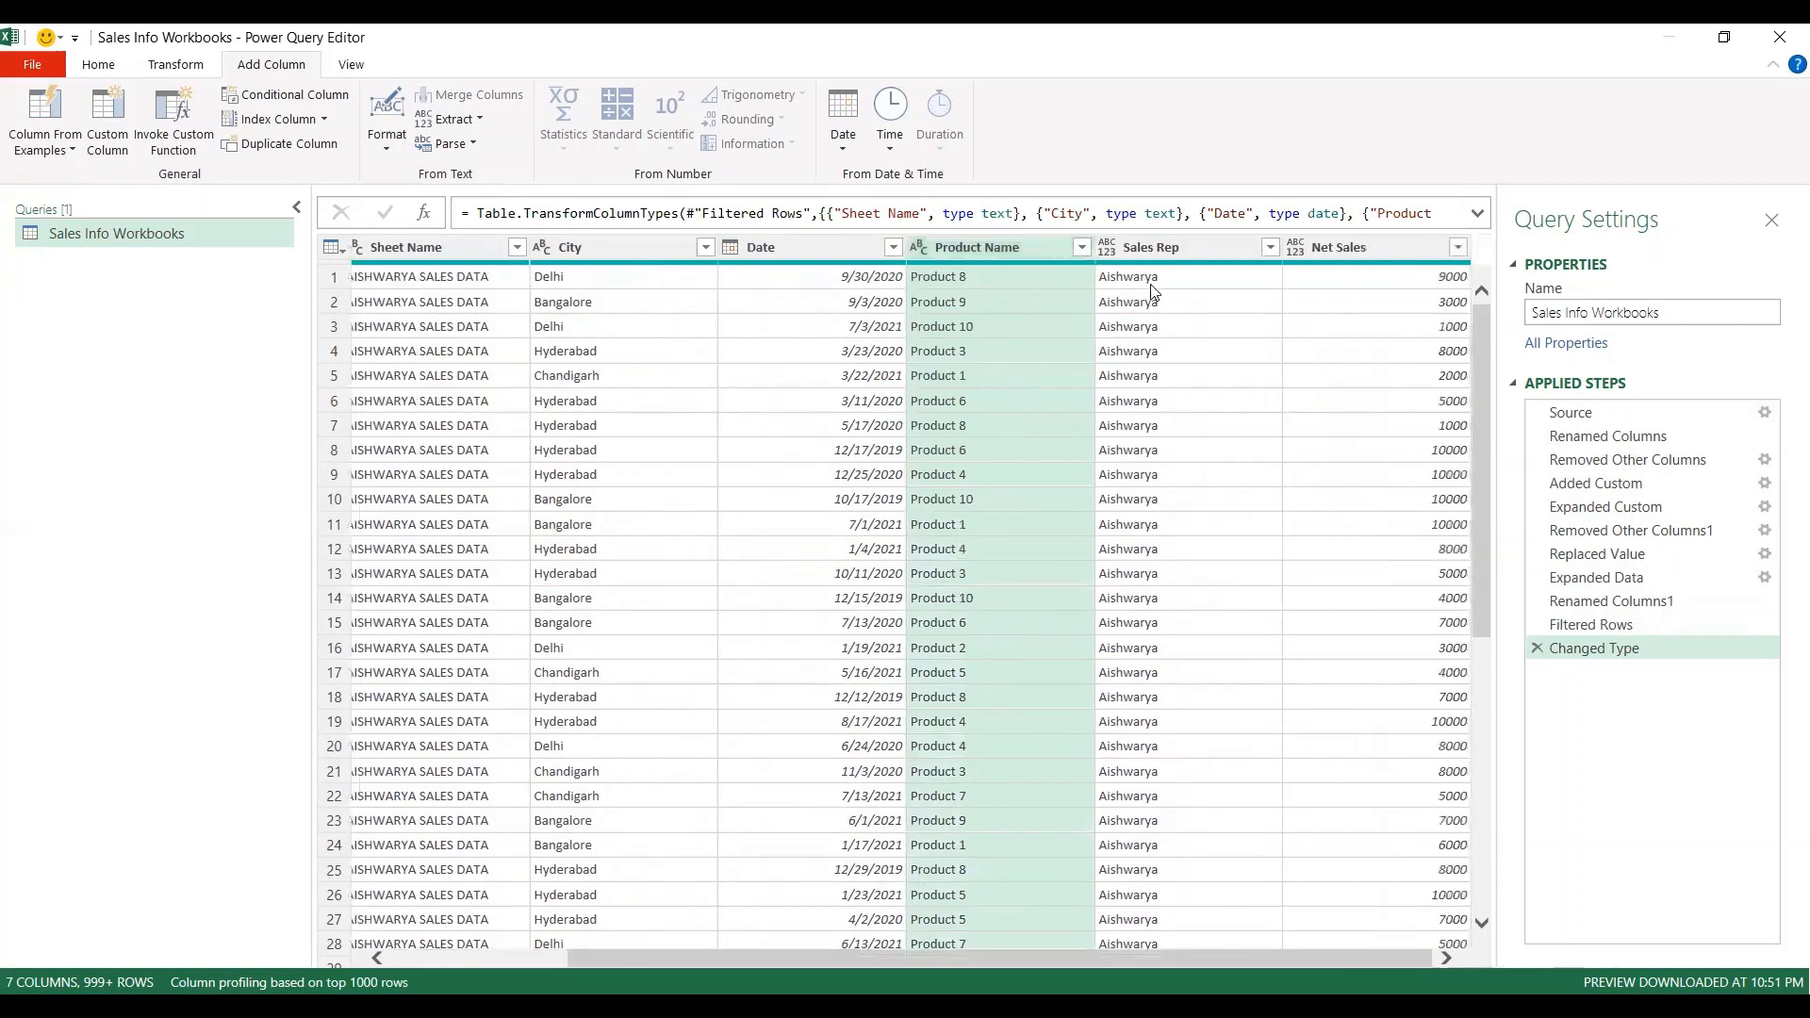
pyautogui.click(1111, 249)
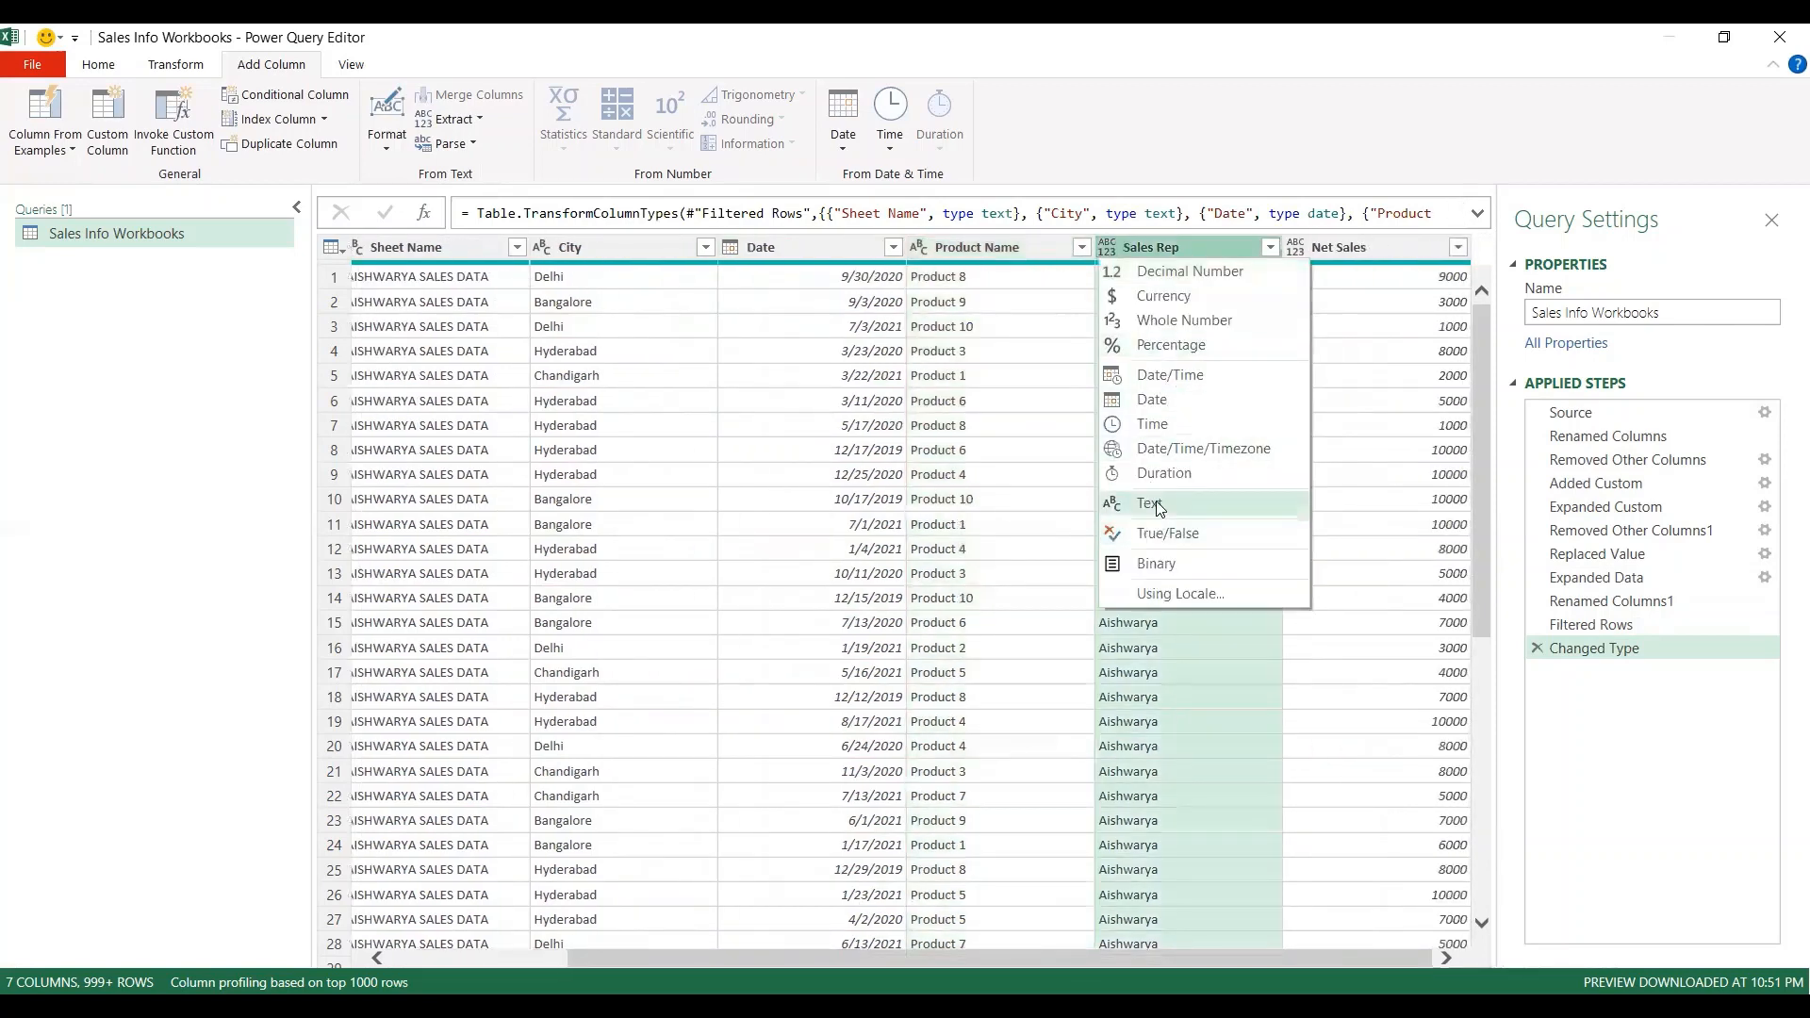
pyautogui.click(1164, 509)
pyautogui.click(1362, 253)
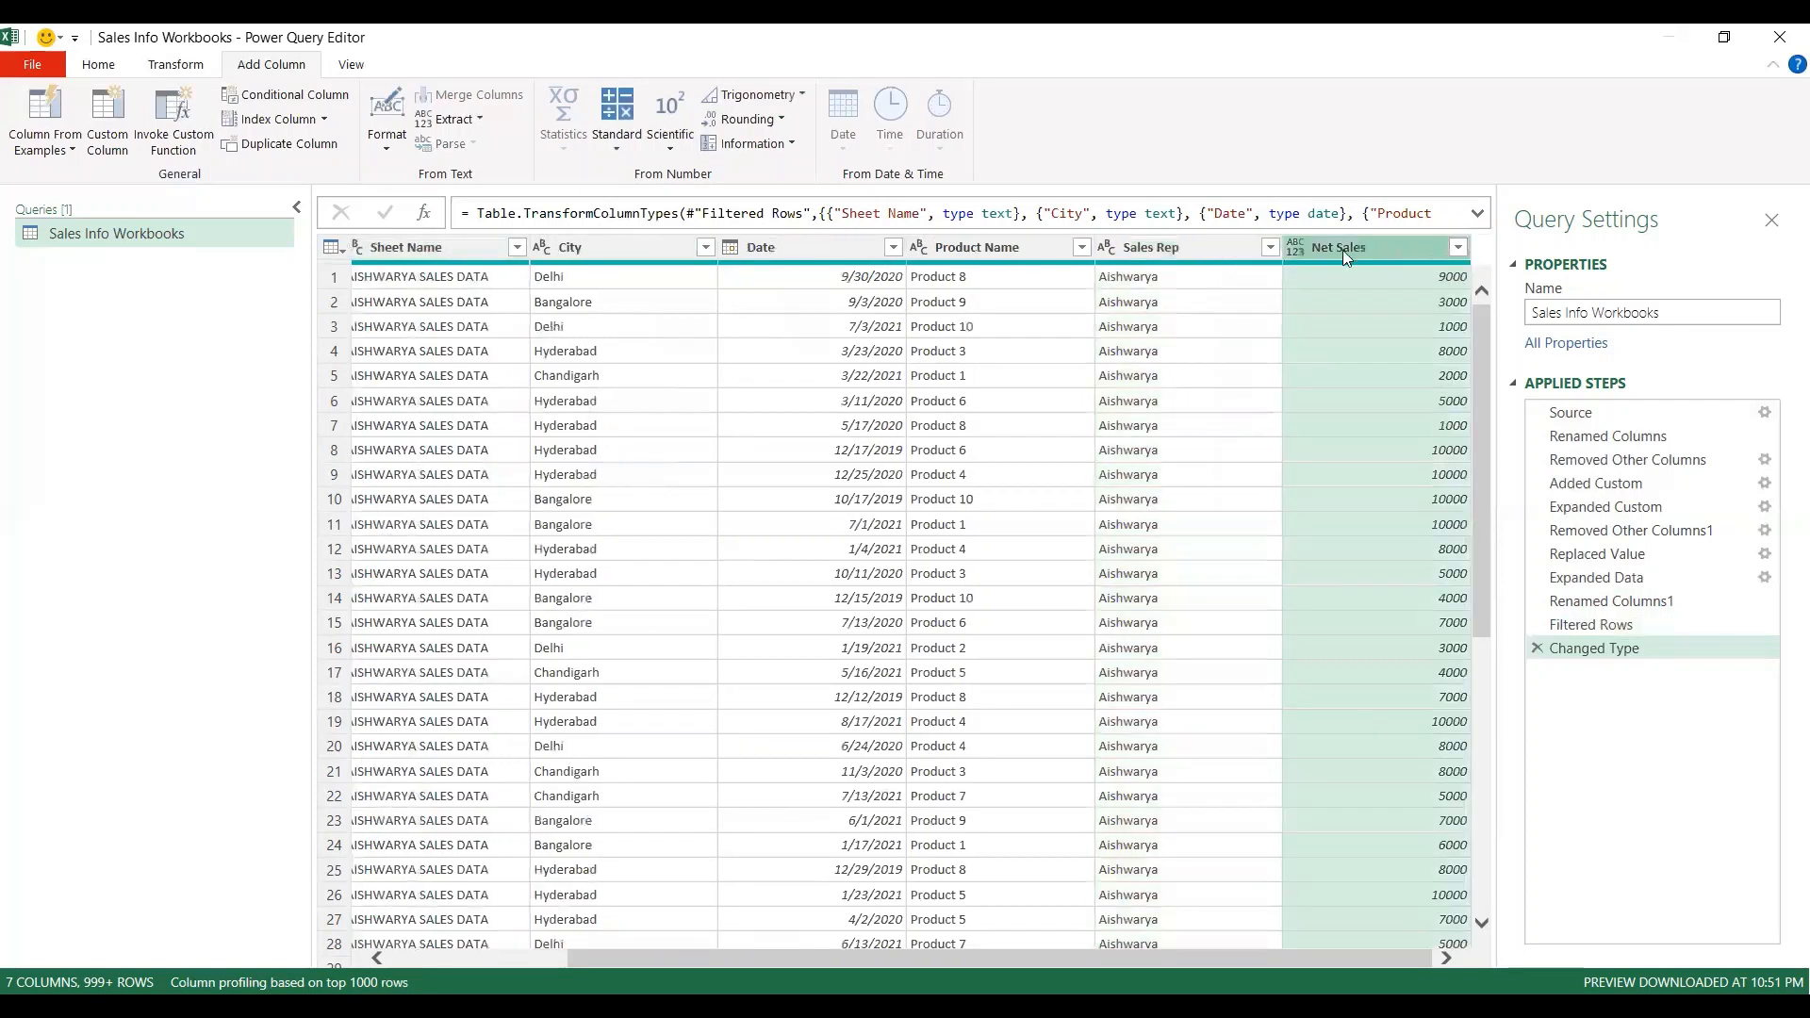
pyautogui.click(1295, 247)
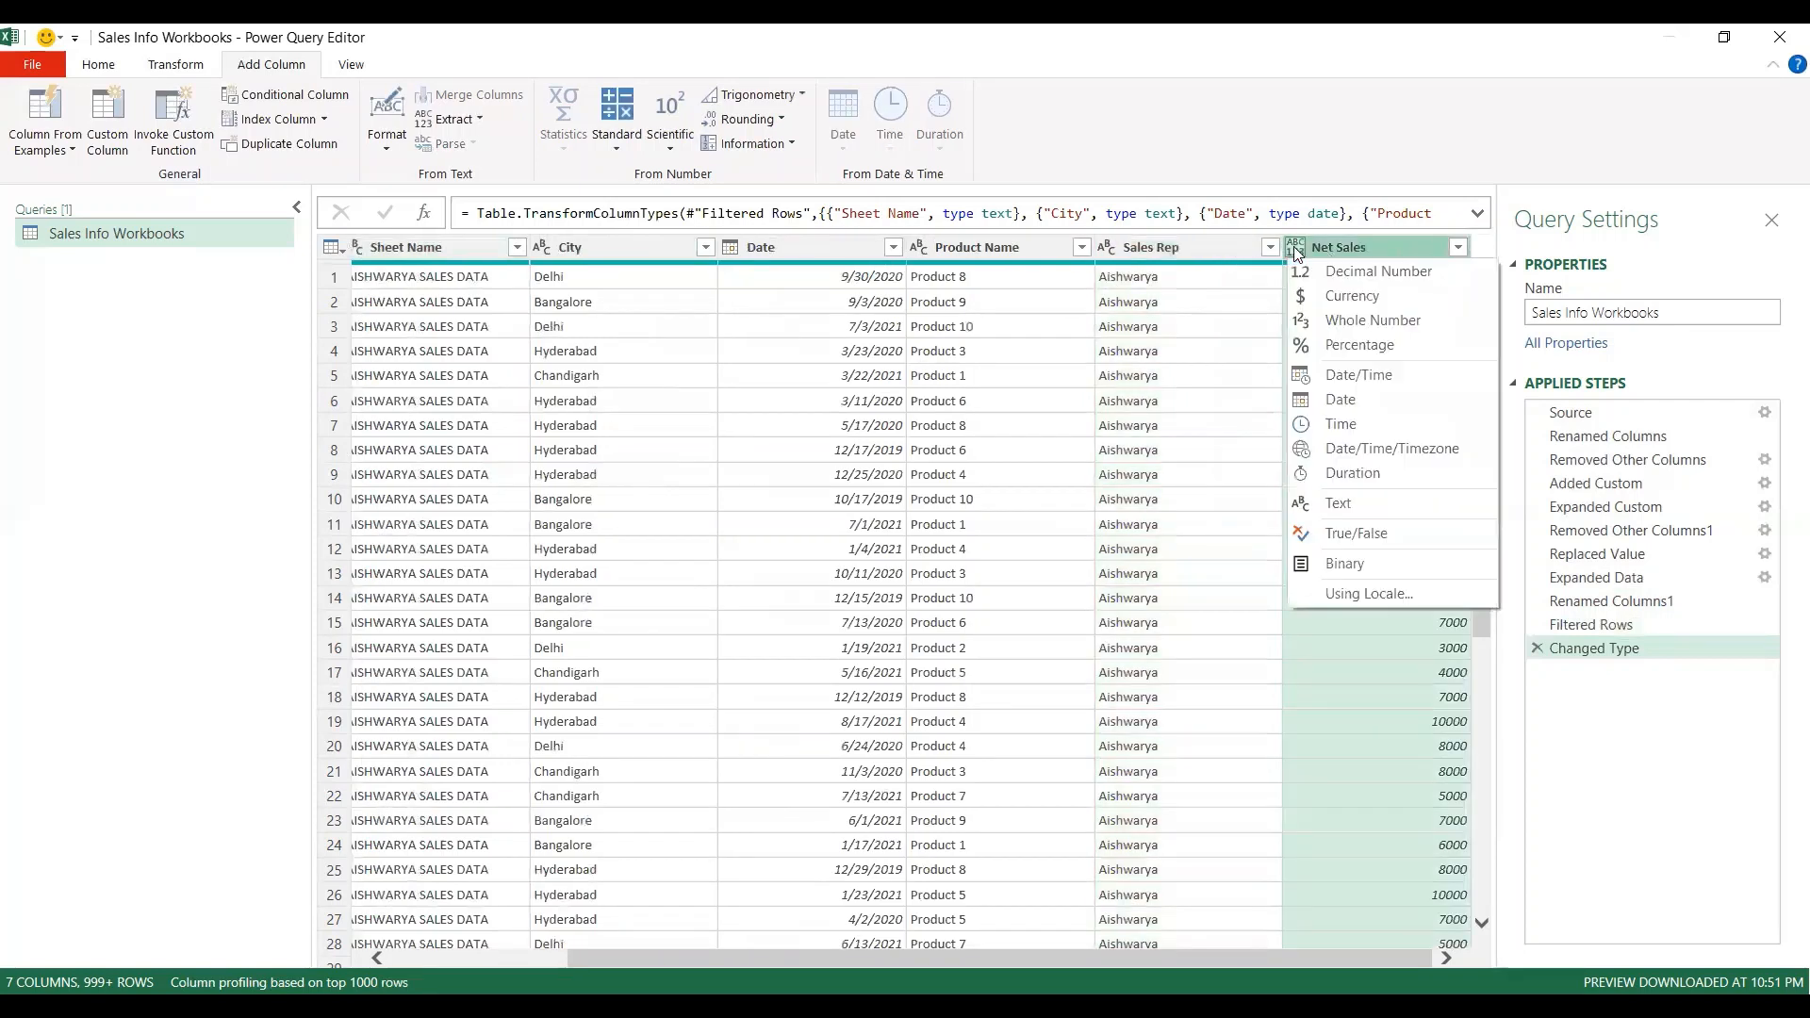
pyautogui.click(1367, 274)
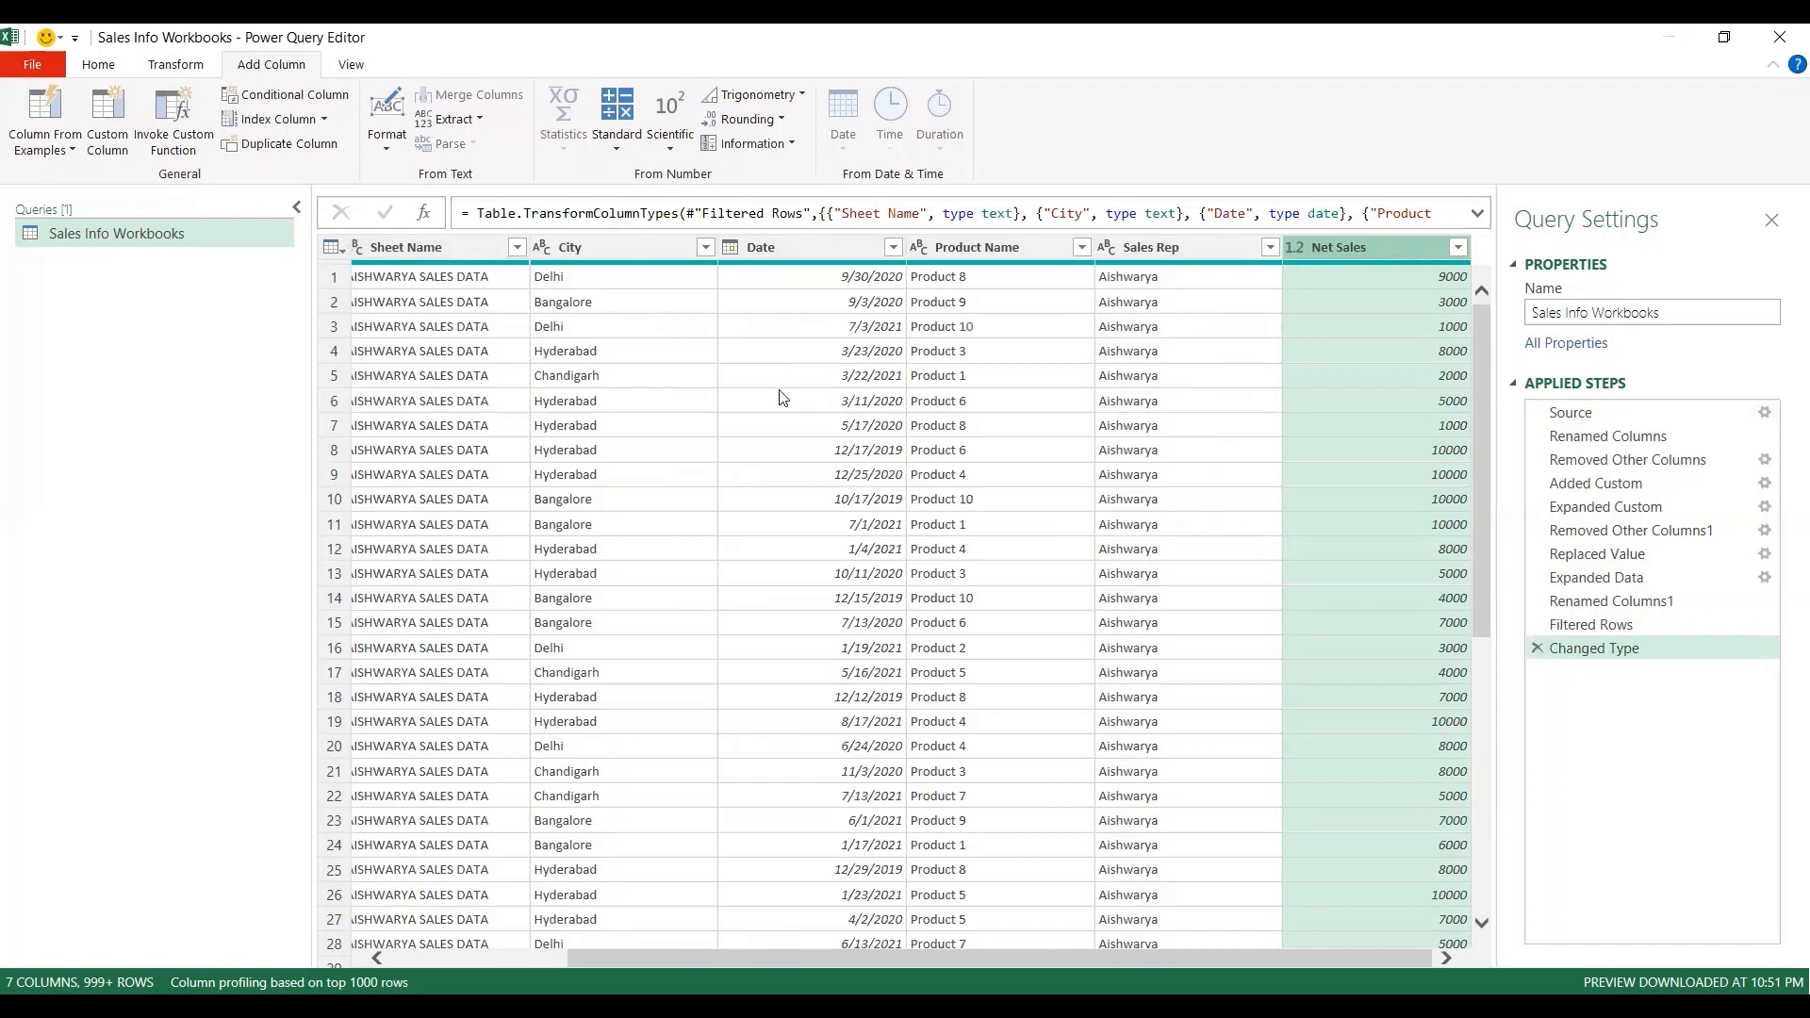
pyautogui.moveTo(823, 958); pyautogui.dragTo(604, 957)
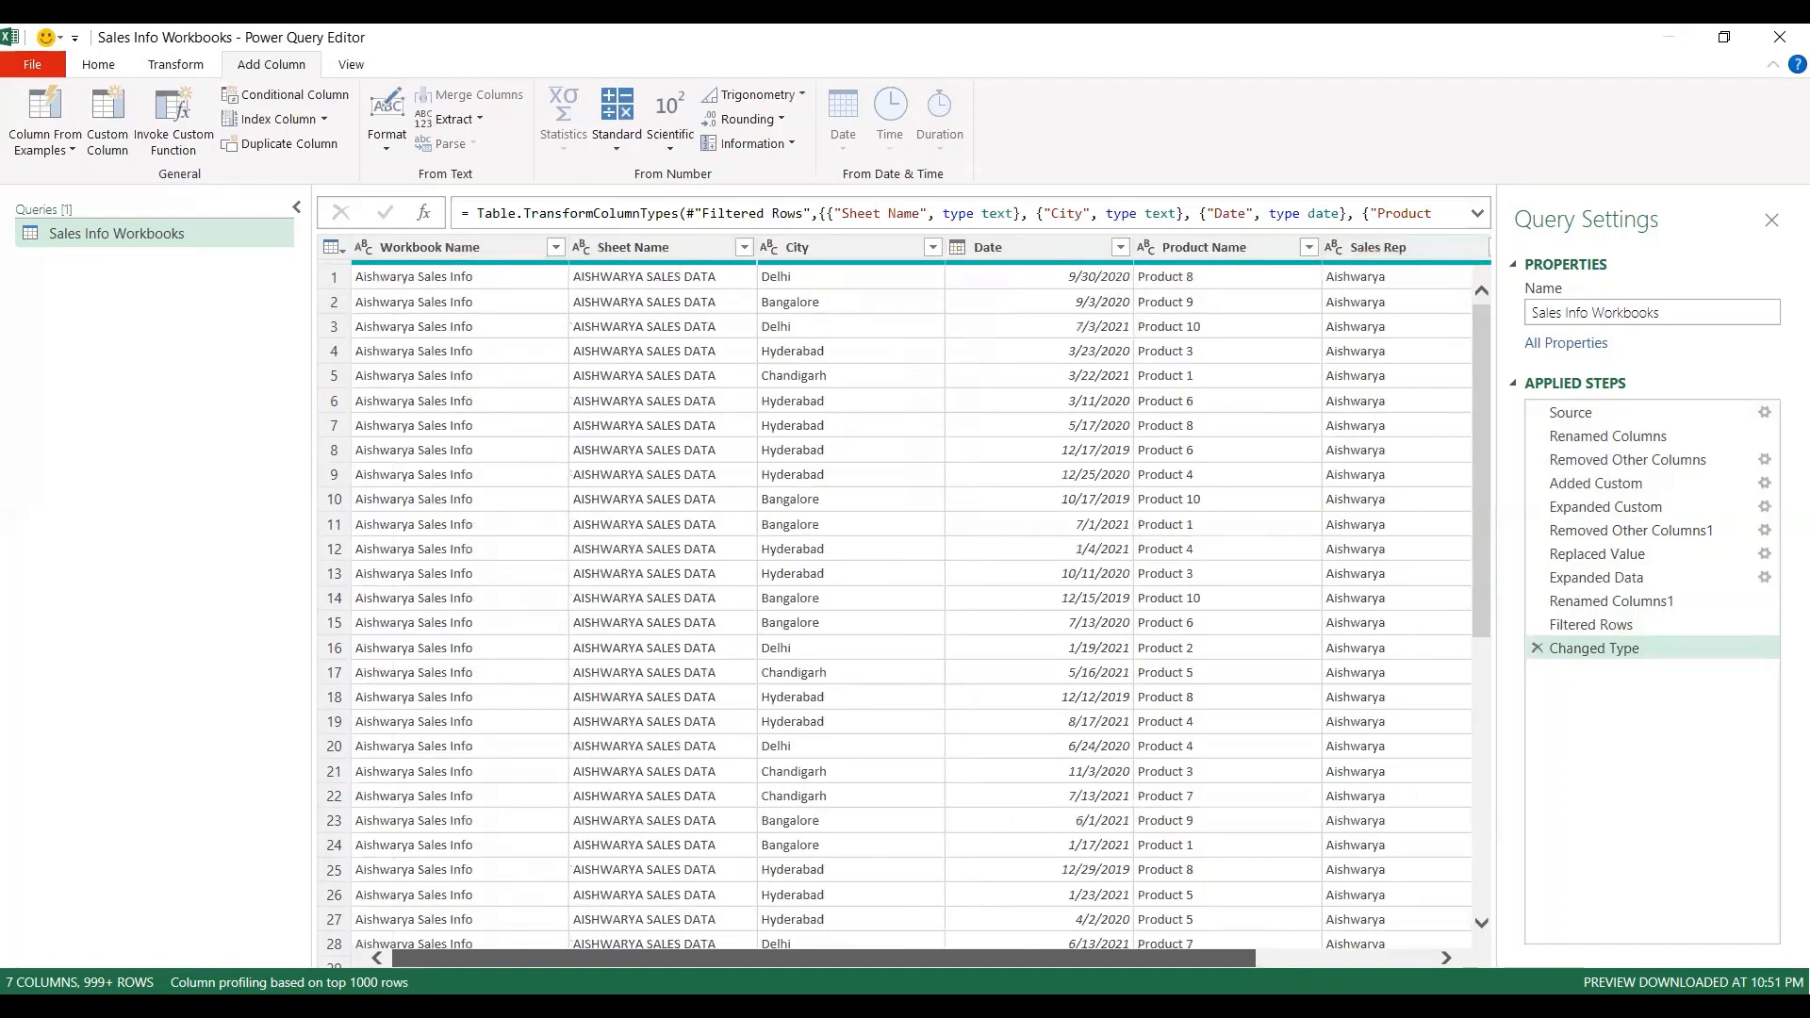
# Step: Close the query editor and load the query as a table into the existing worksheet, starting at cell A1 of Sheet1
pyautogui.click(105, 65)
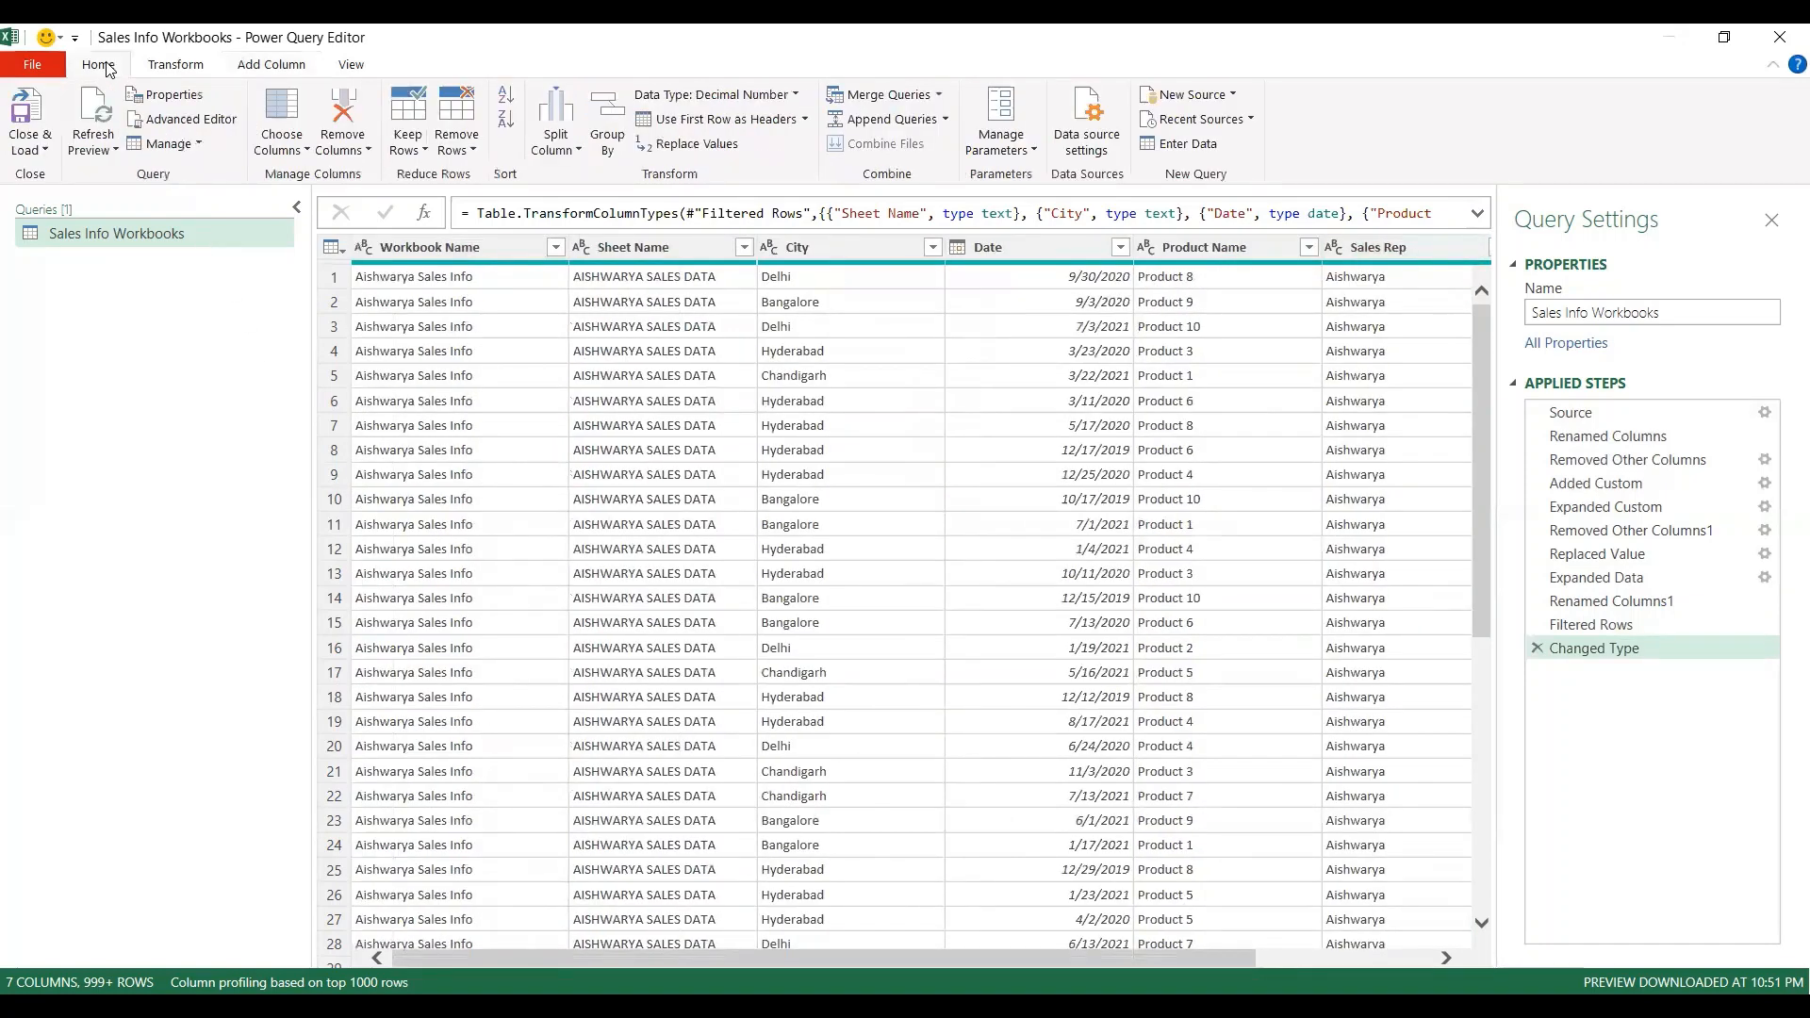
pyautogui.click(40, 149)
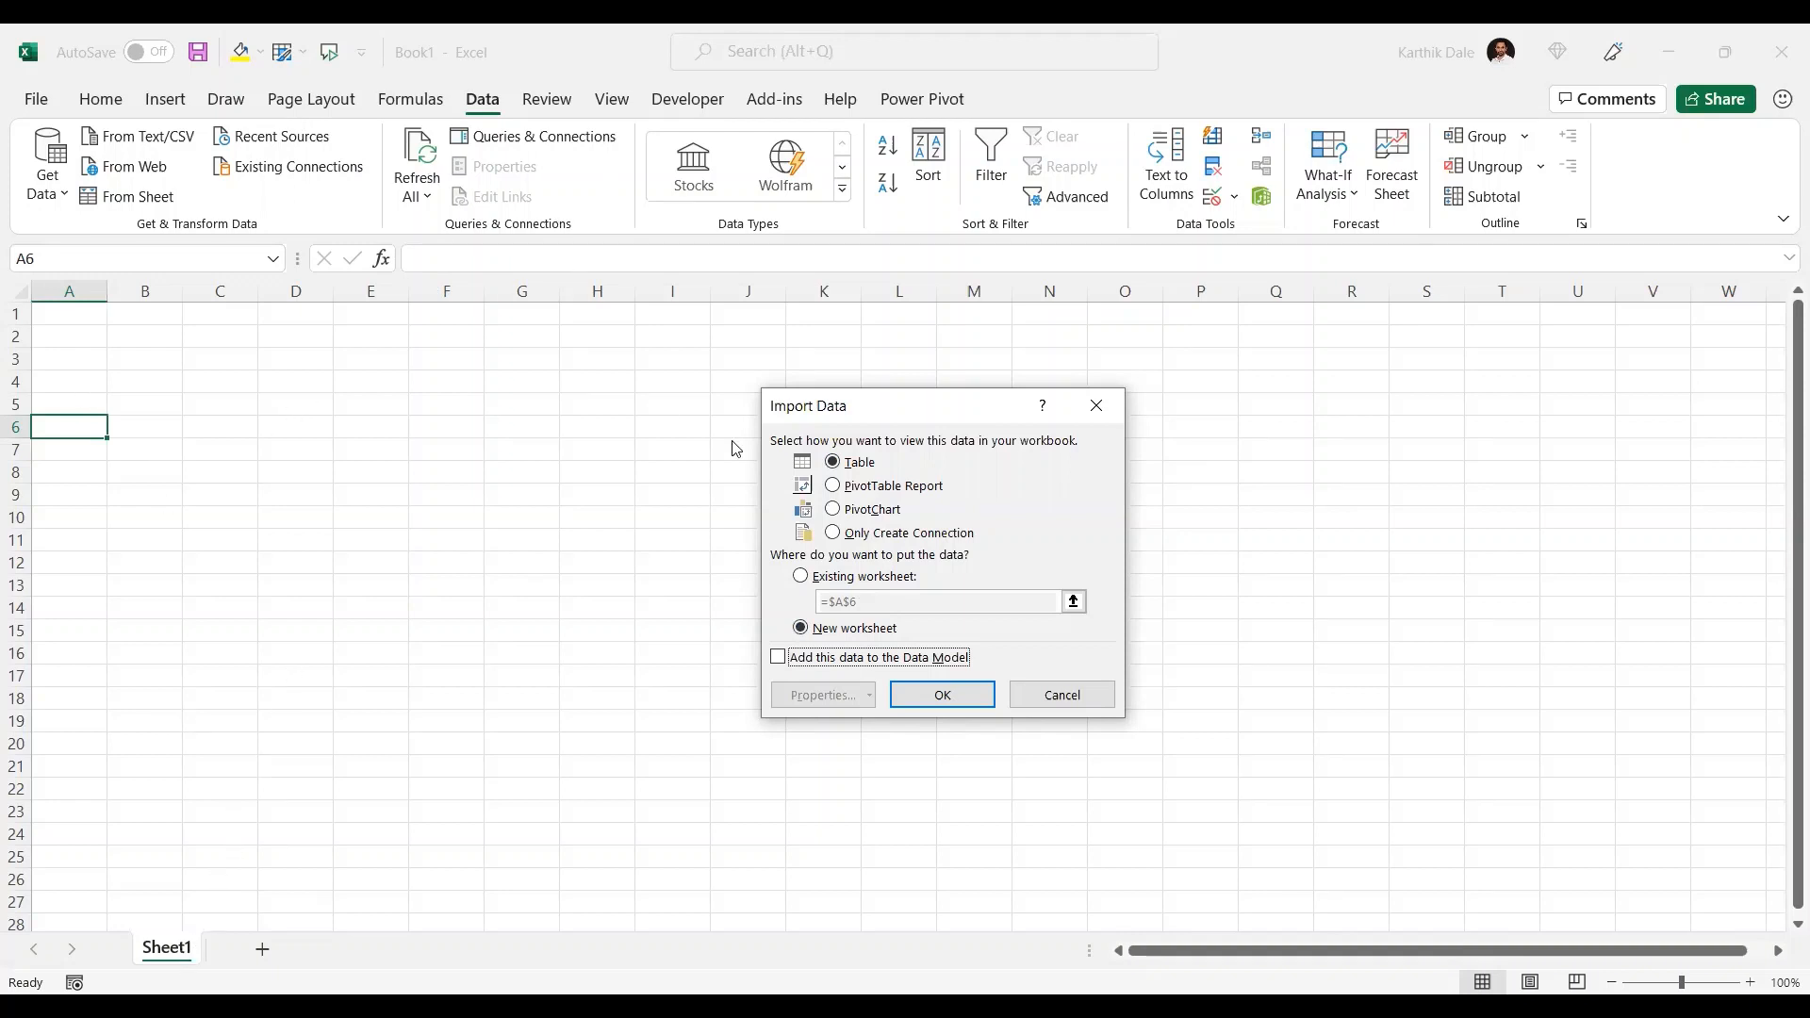
pyautogui.click(831, 584)
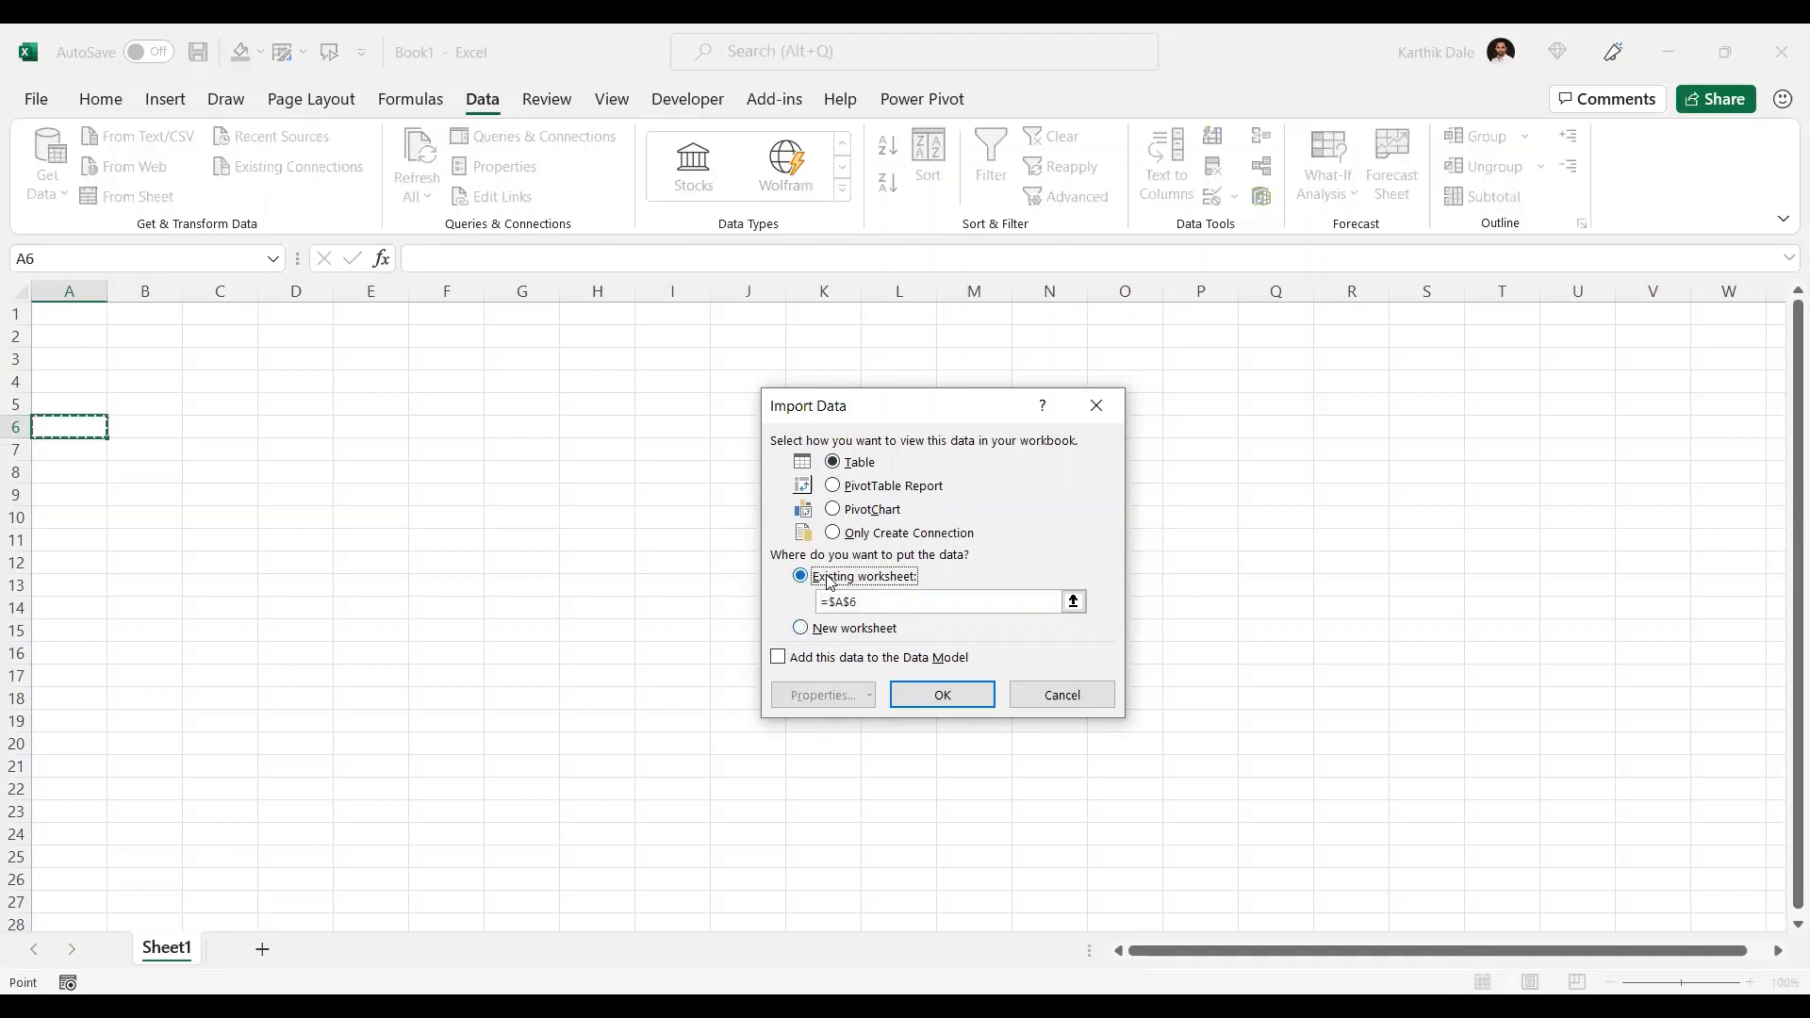
pyautogui.click(834, 632)
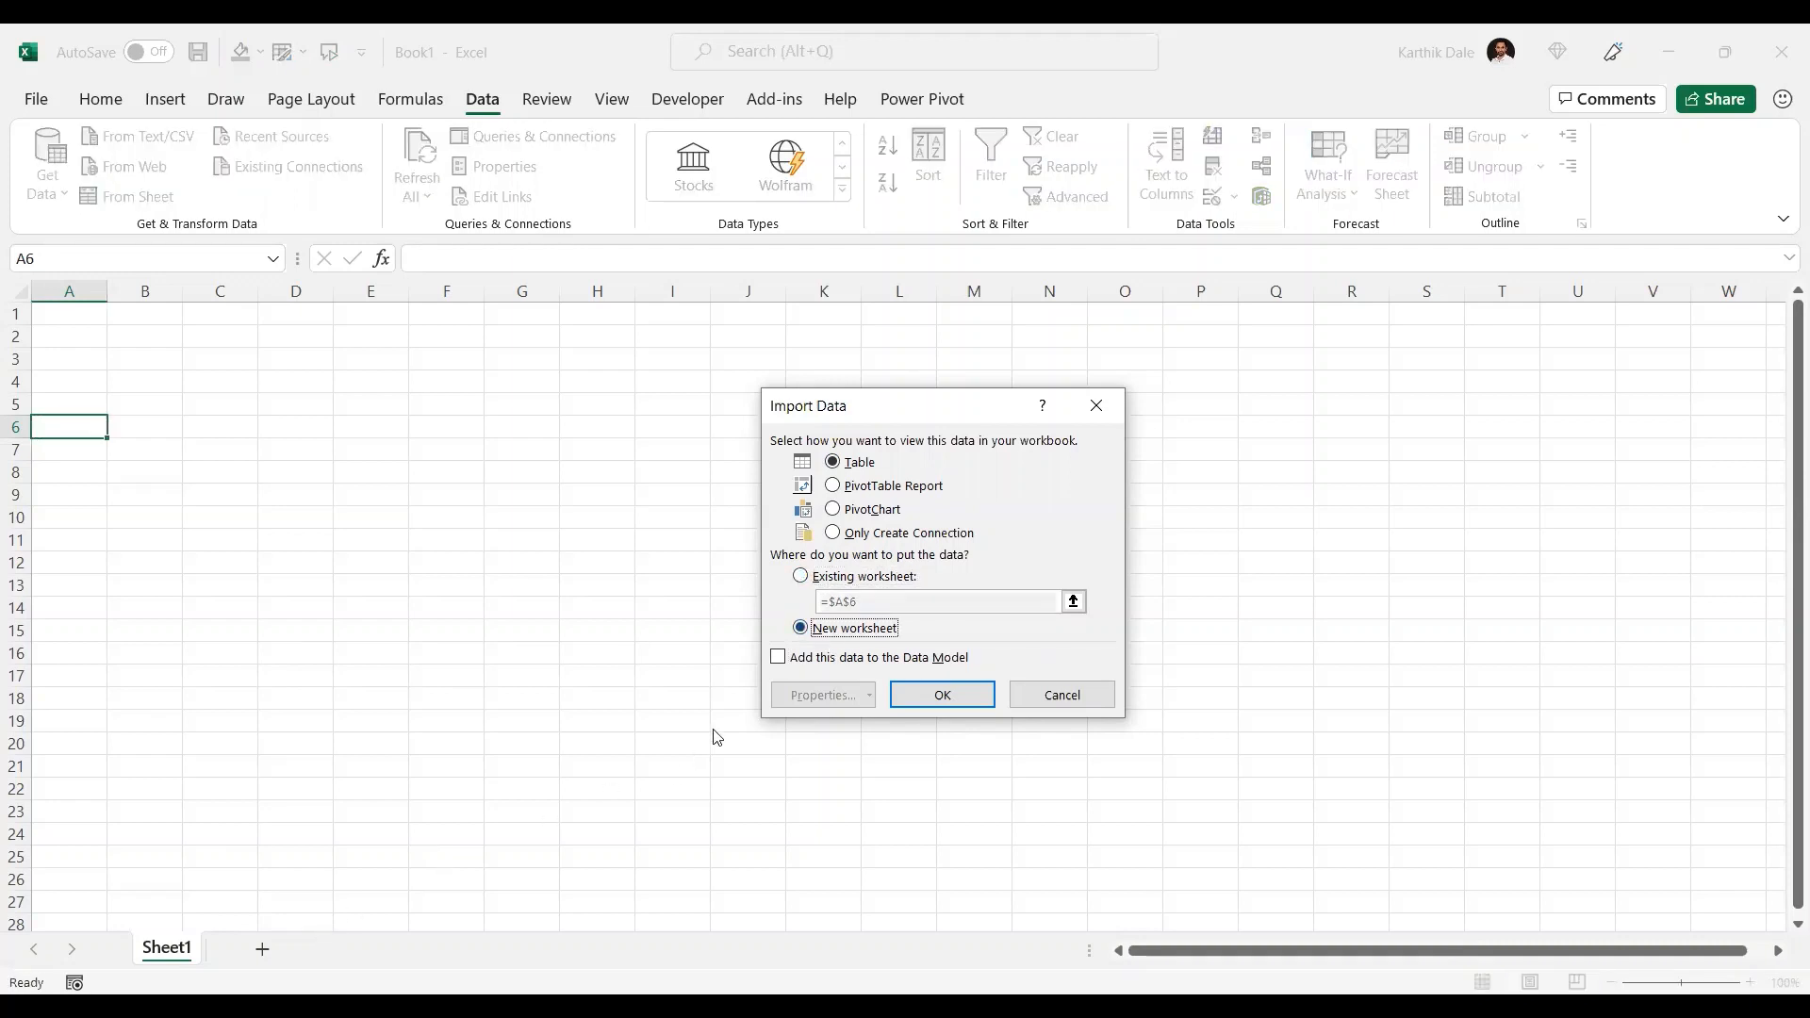
pyautogui.click(834, 583)
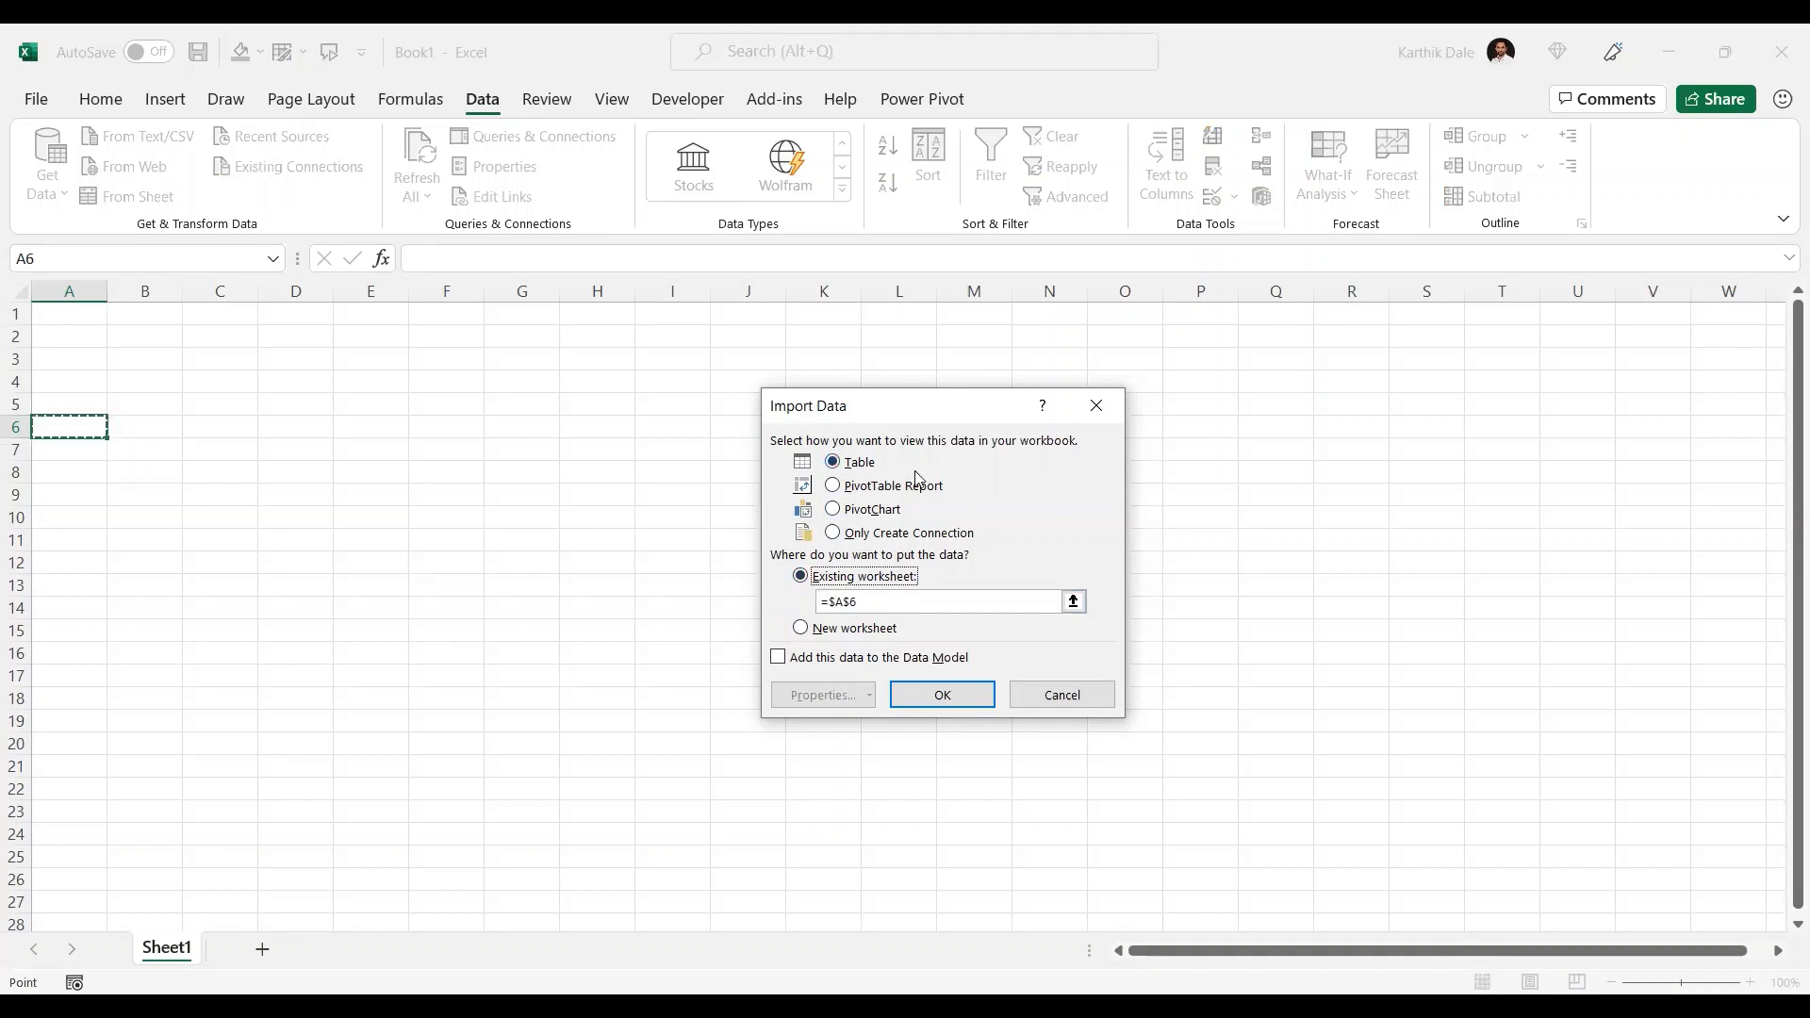
pyautogui.click(873, 490)
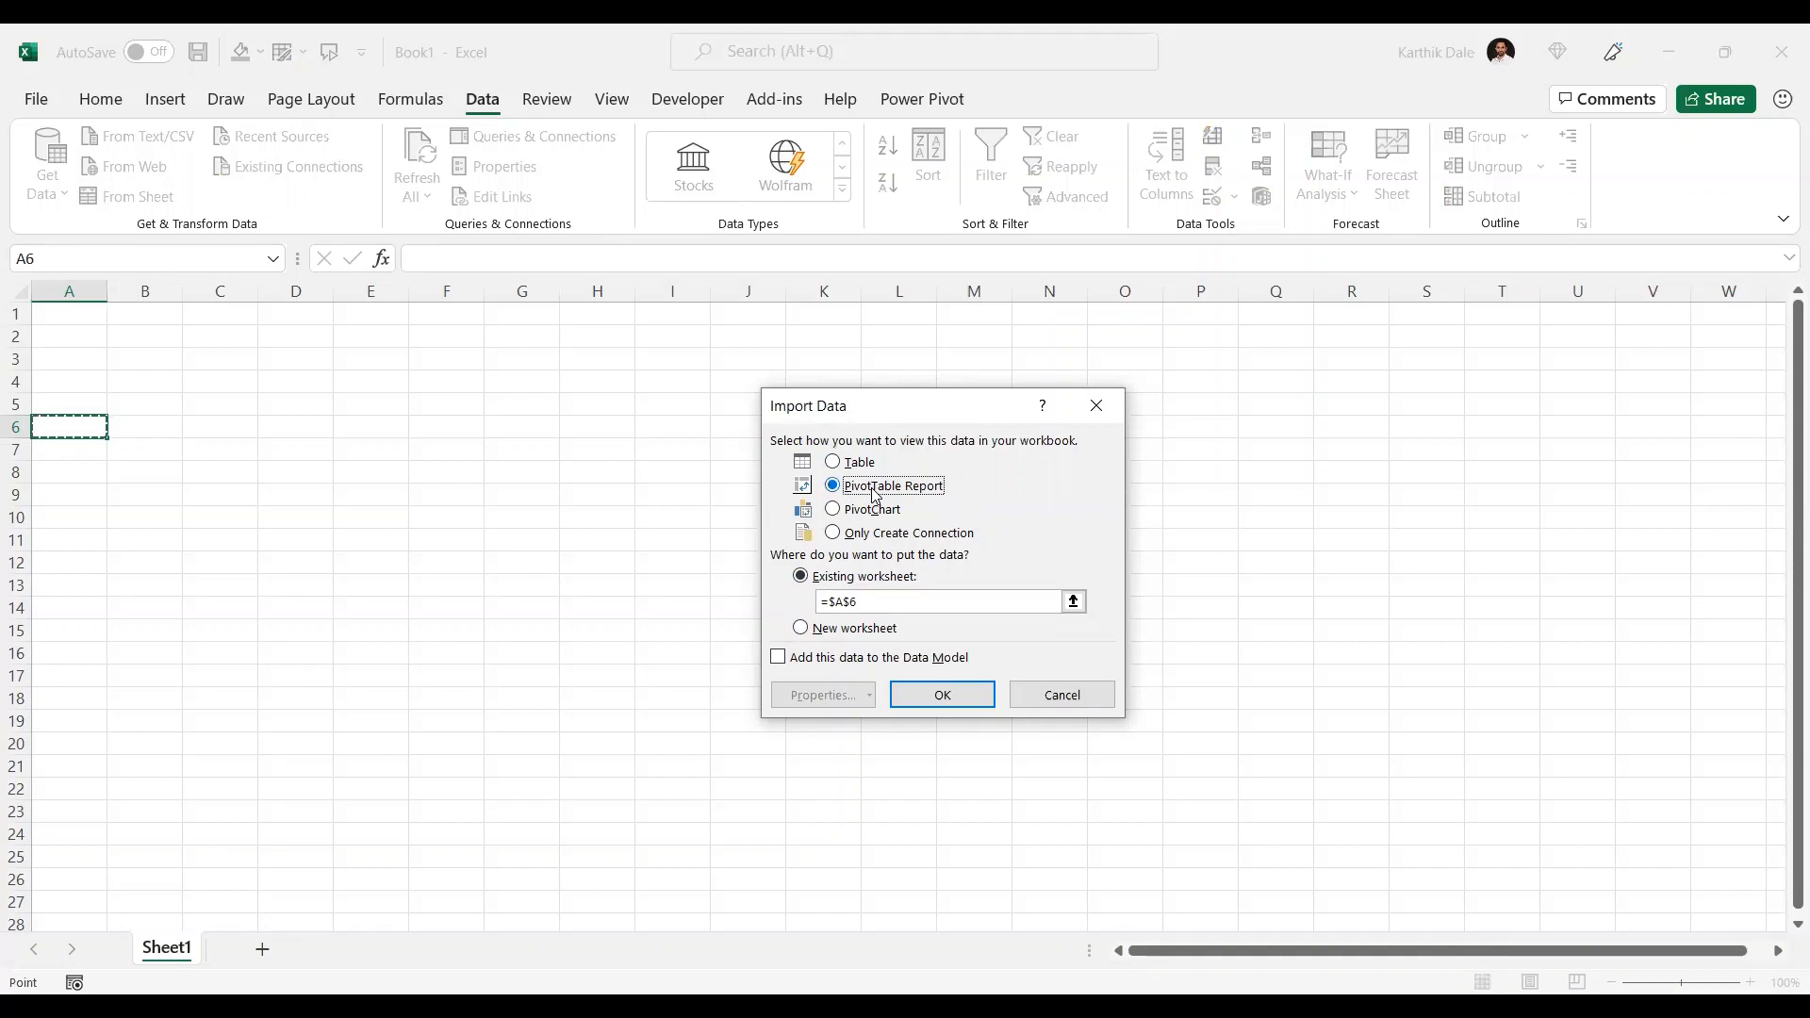
pyautogui.click(870, 511)
pyautogui.click(869, 534)
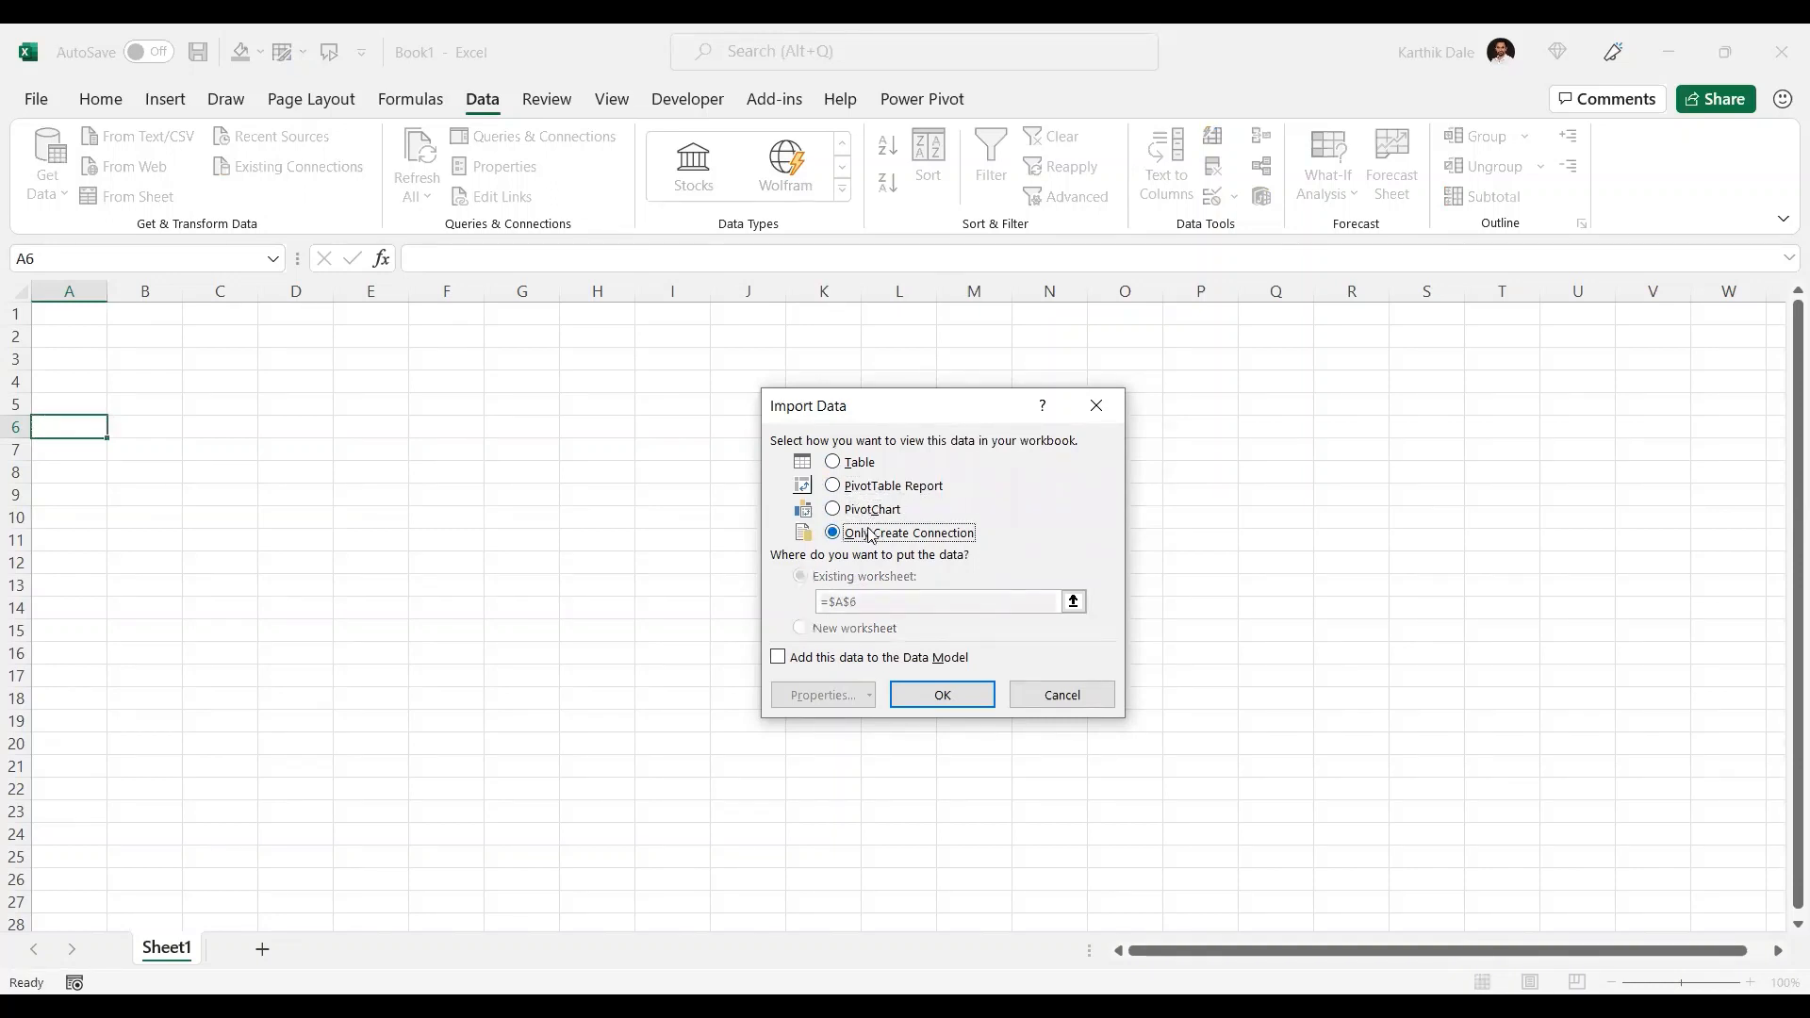
pyautogui.click(858, 467)
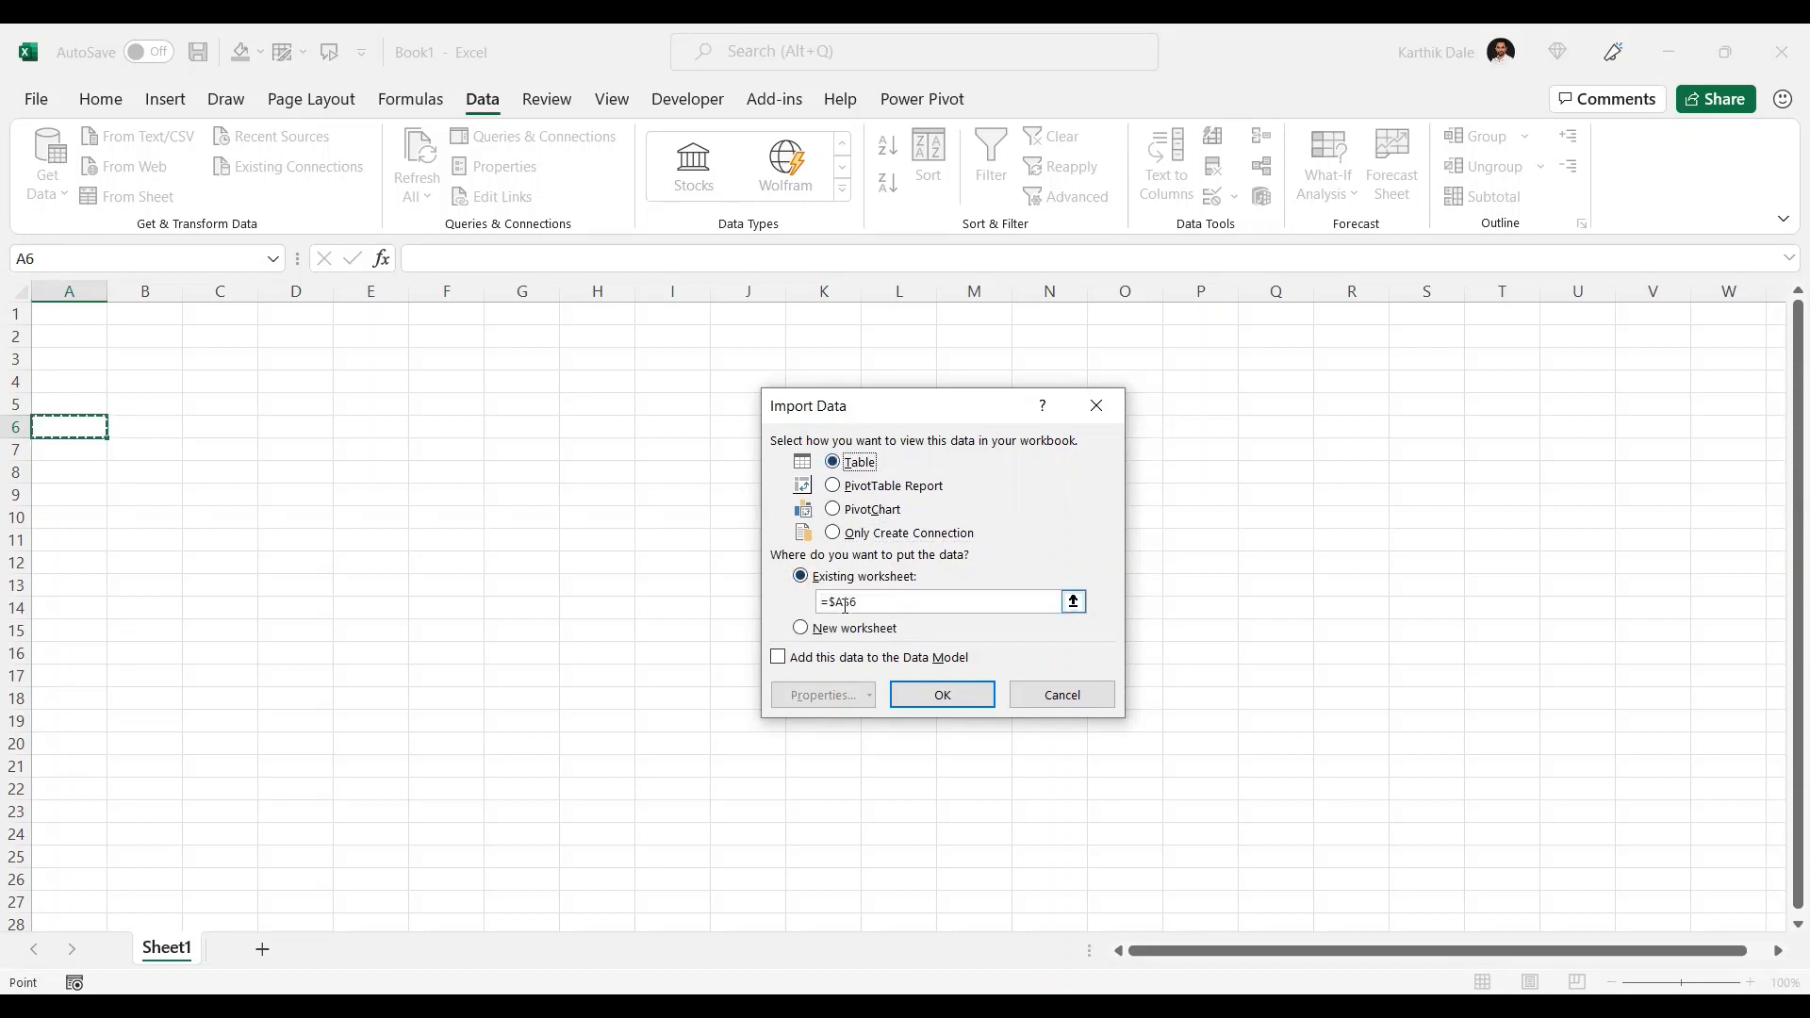
pyautogui.click(60, 320)
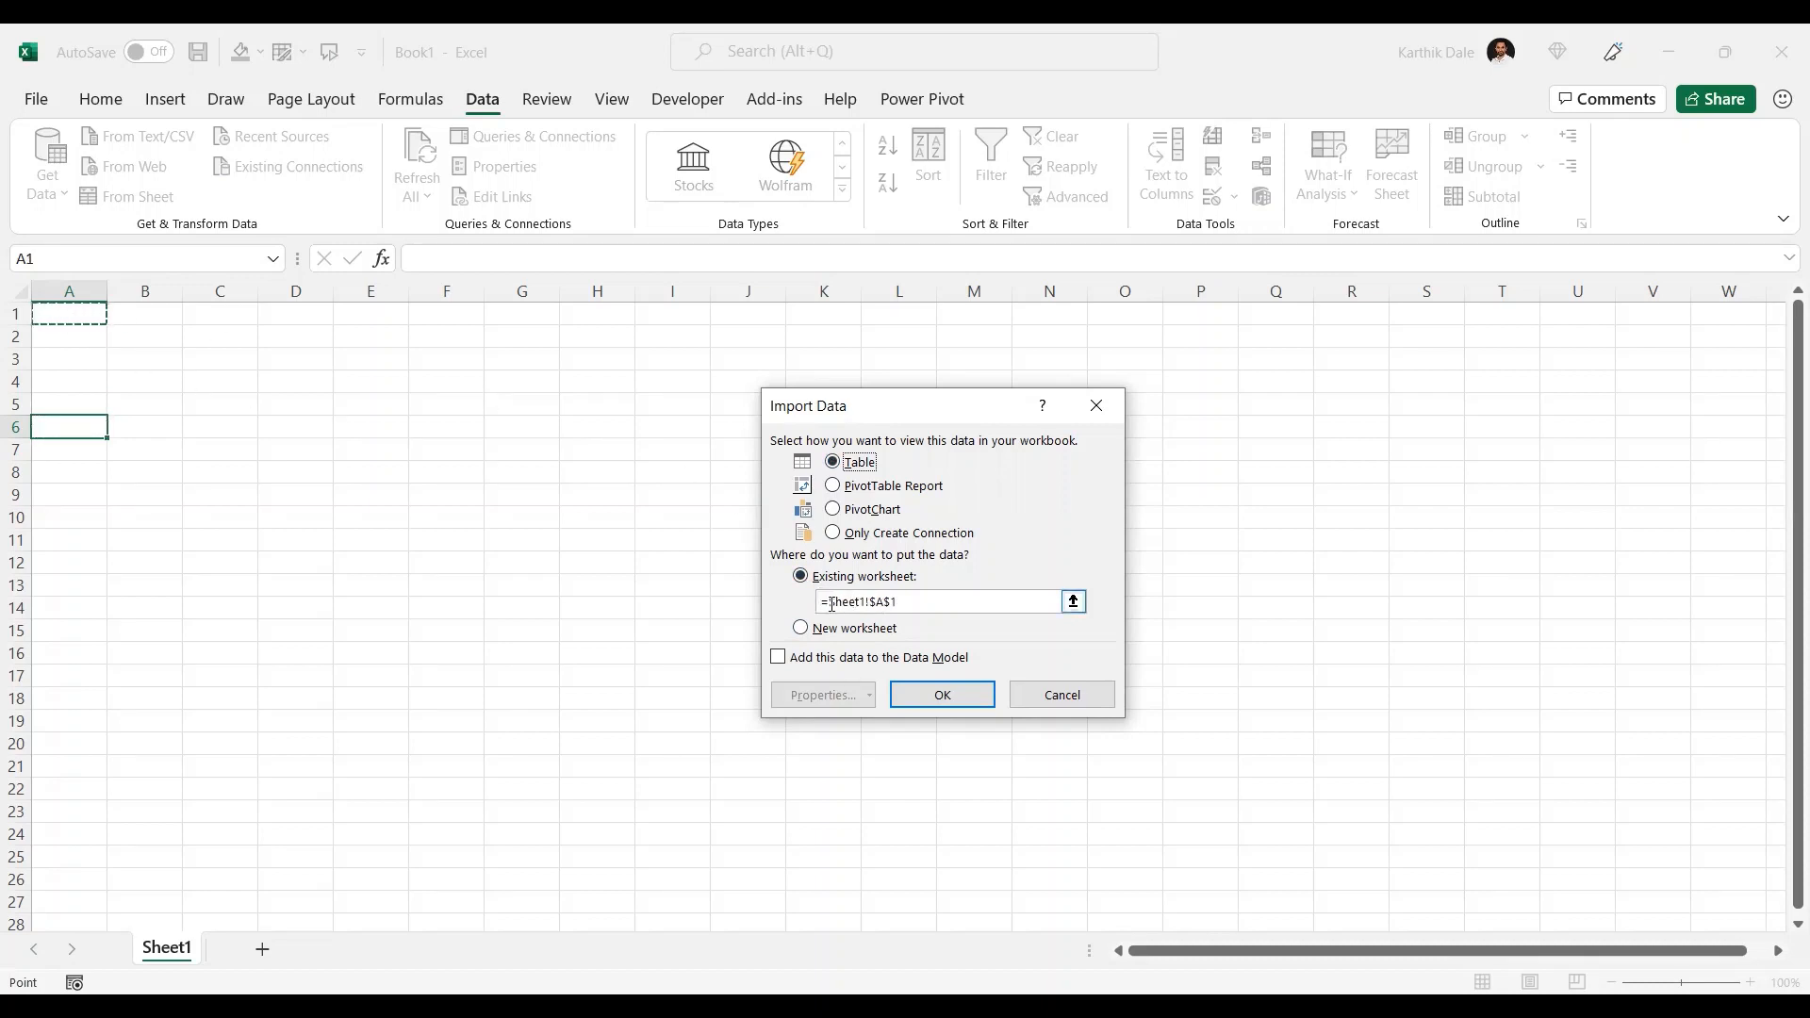
pyautogui.click(958, 694)
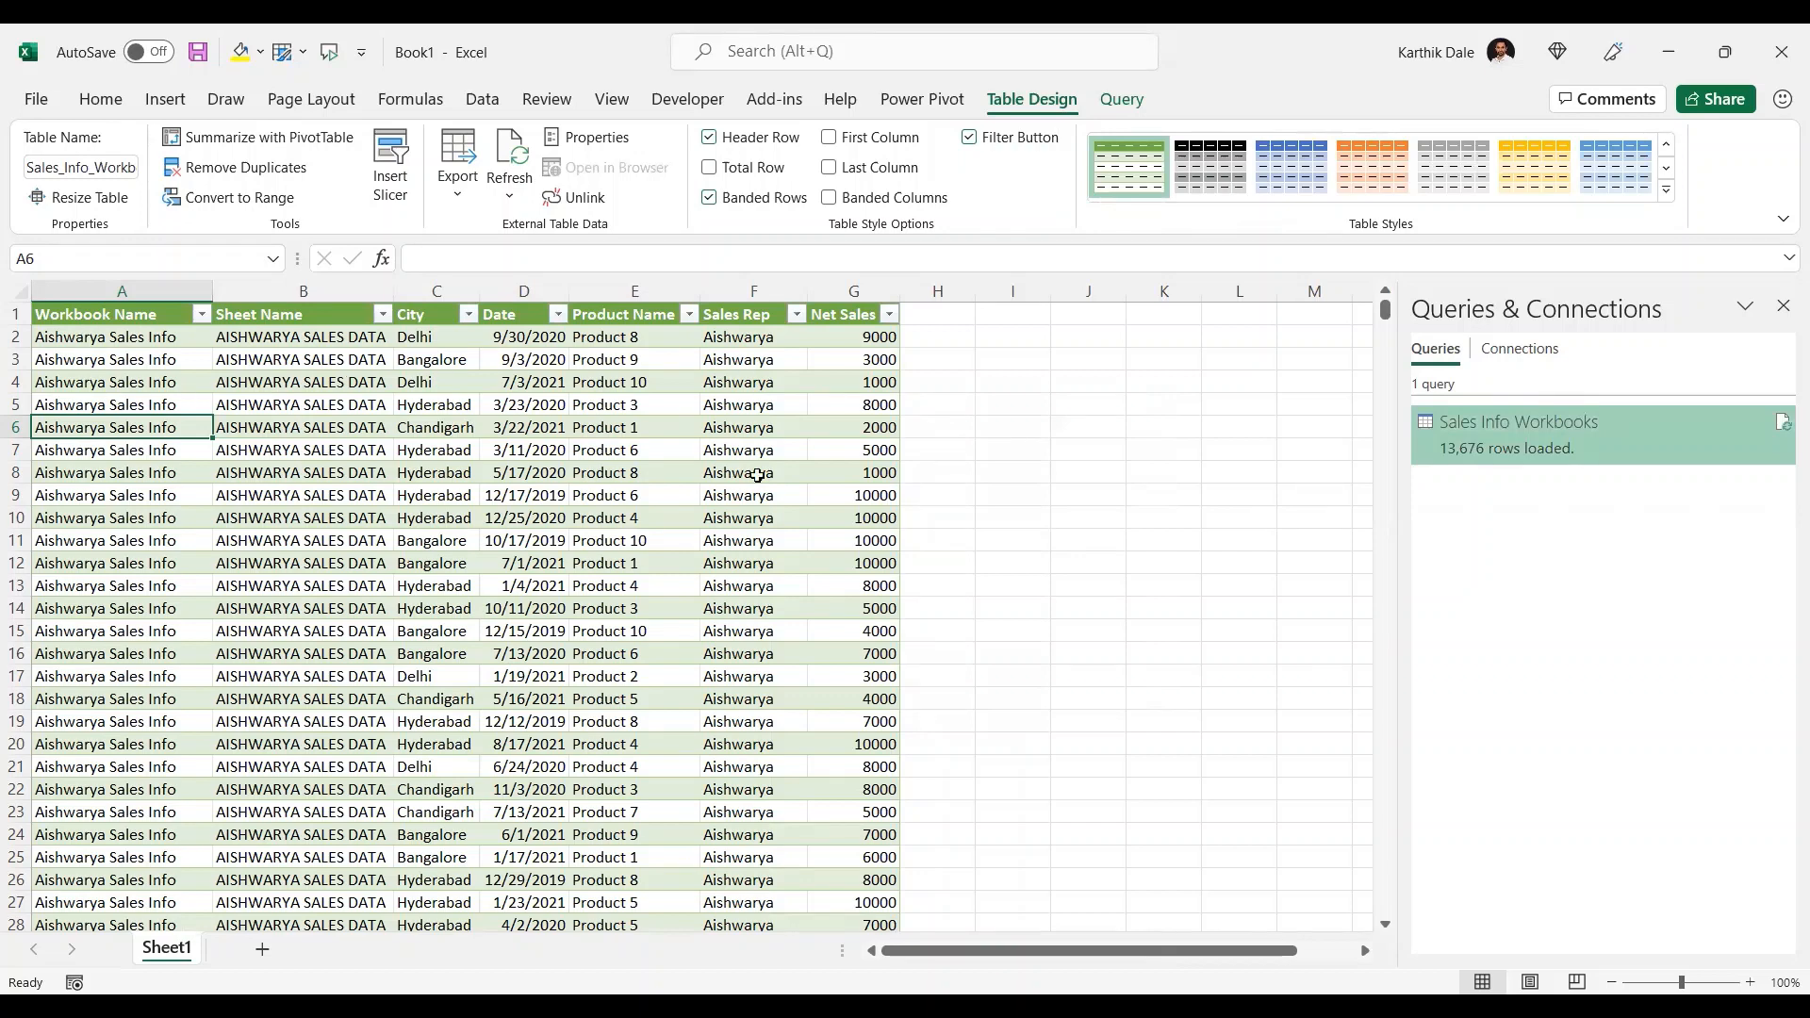
# Step: Examine the end of the loaded table and return to its header row
pyautogui.hotkey('ctrl', 'Down')
pyautogui.press('Down')
pyautogui.press('Down')
pyautogui.press('Down')
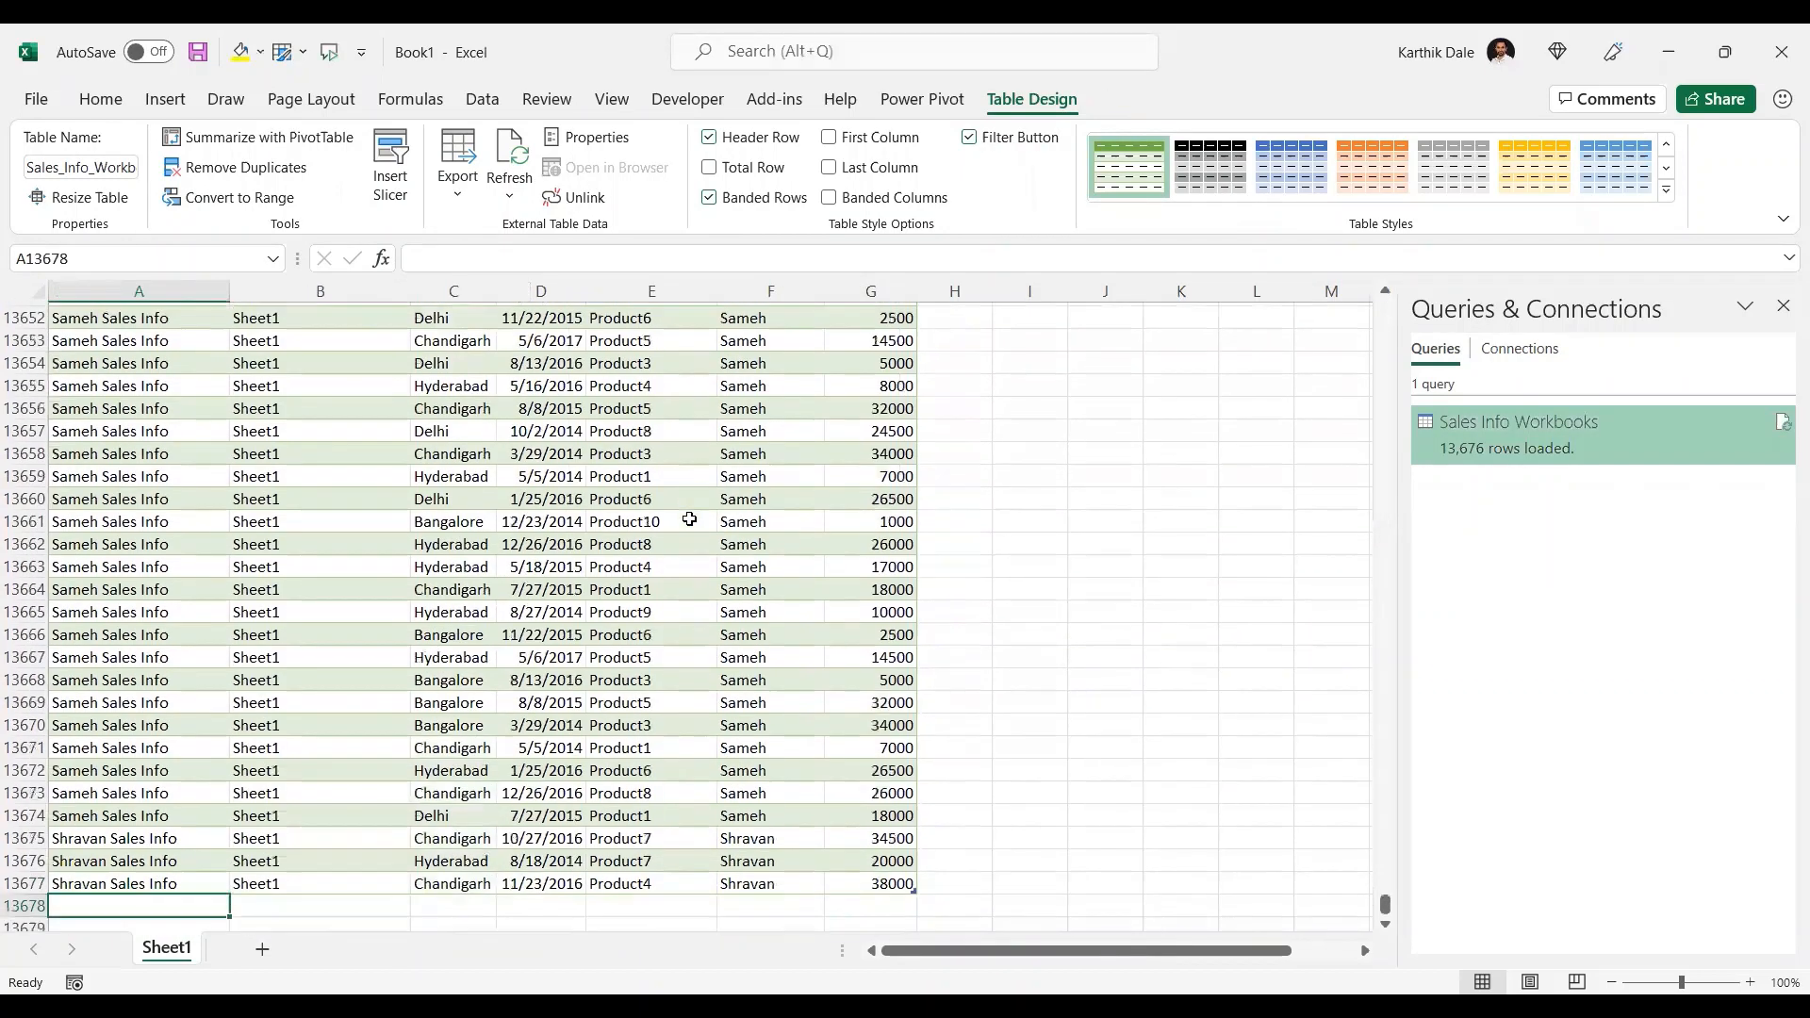
pyautogui.hotkey('ctrl', 'Up')
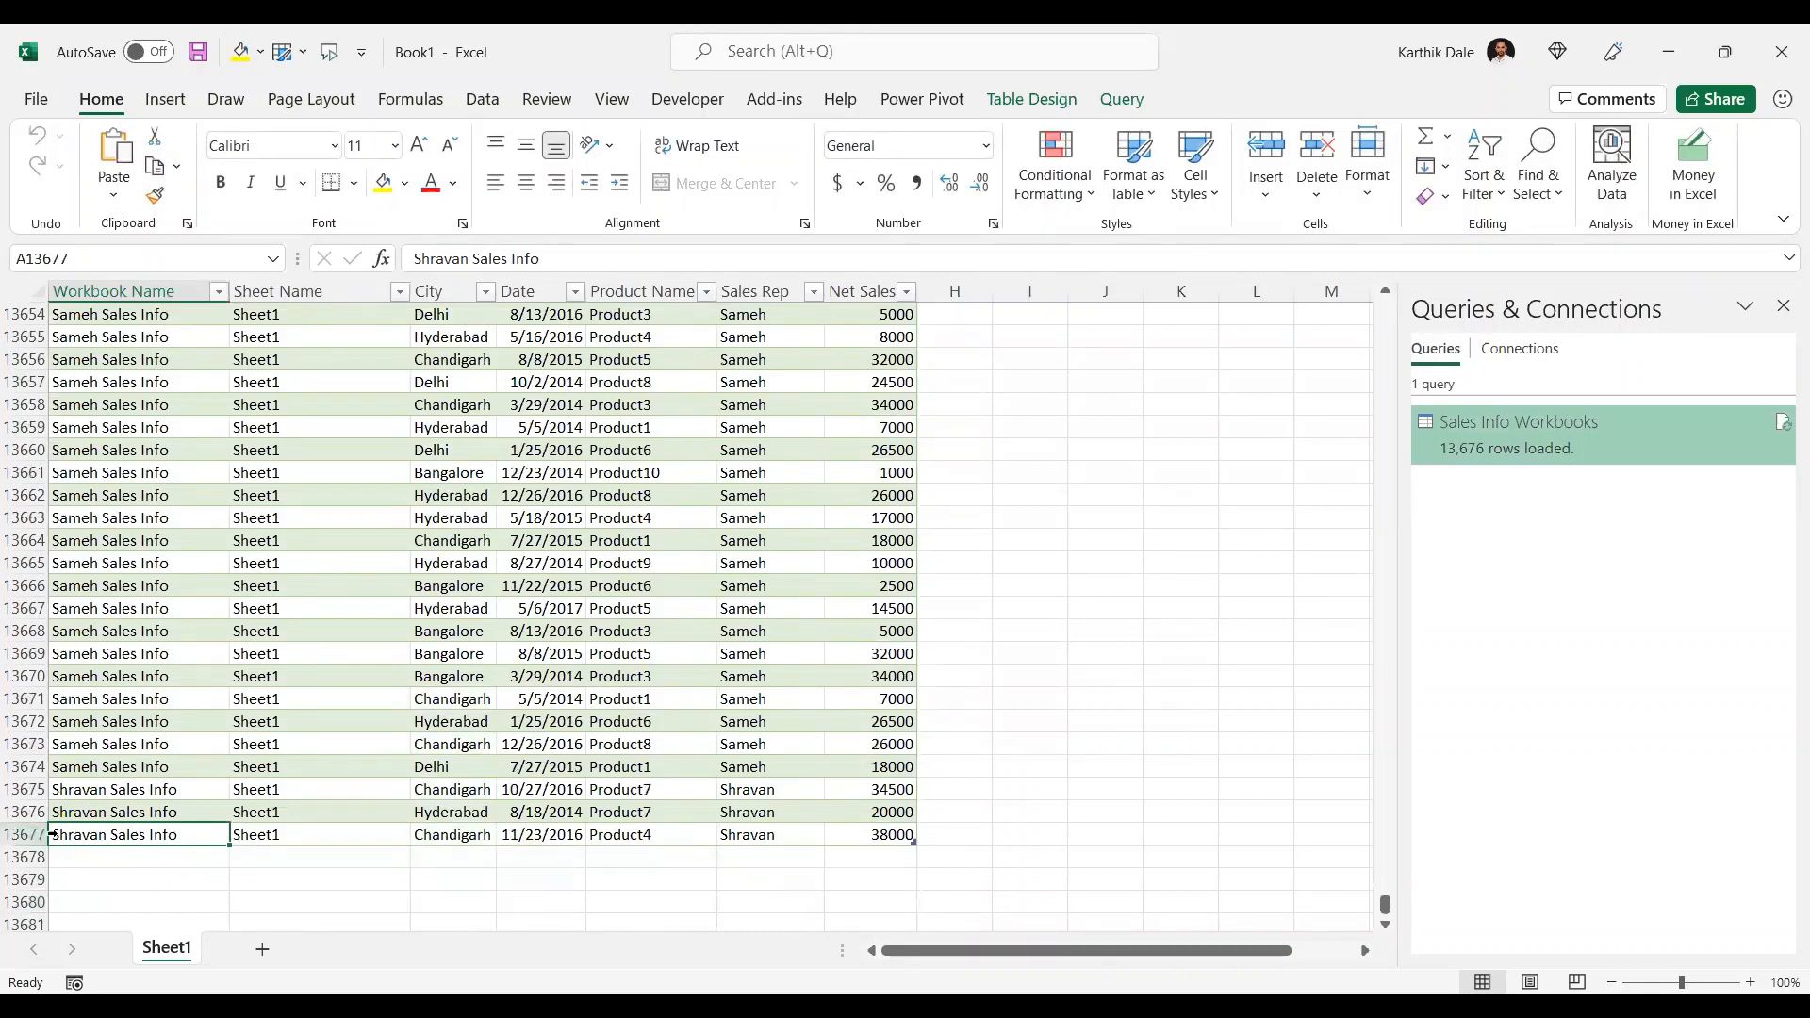
pyautogui.hotkey('ctrl', 'Home')
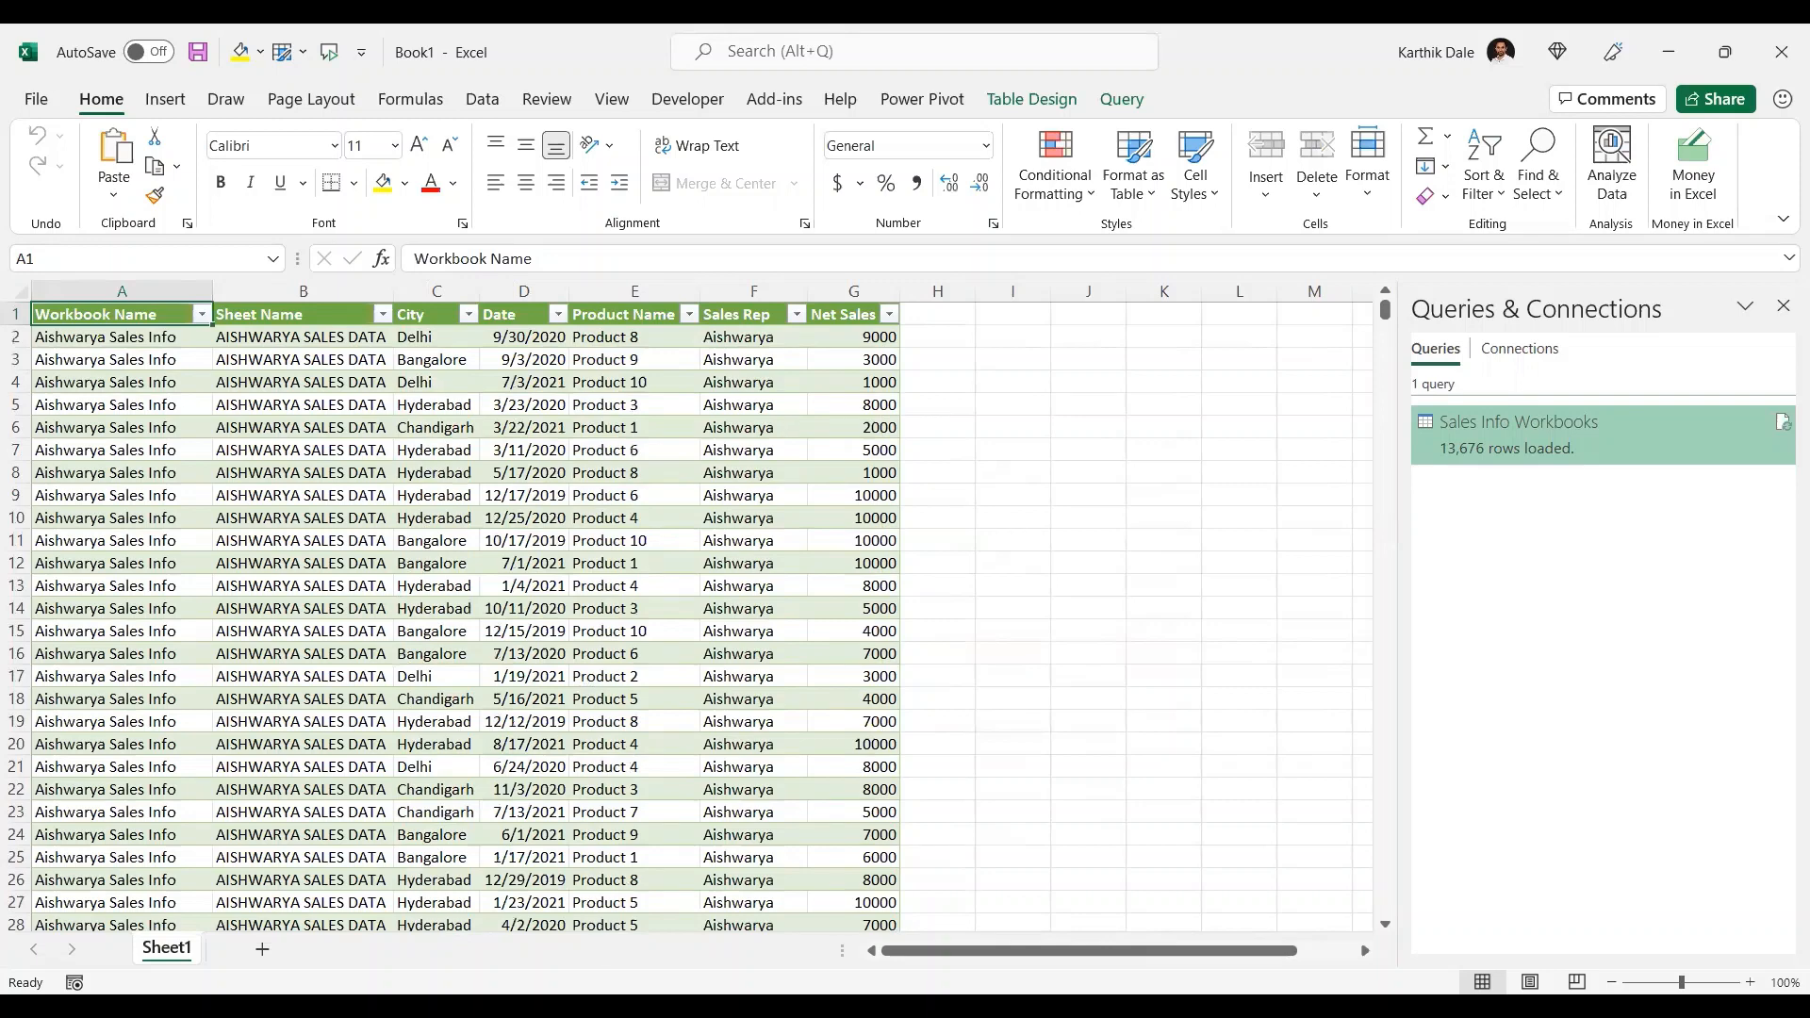
# Step: Switch to File Explorer and add the separate sales workbook from the parent folder to the Sales Info Workbooks folder
pyautogui.hotkey('alt', 'Tab')
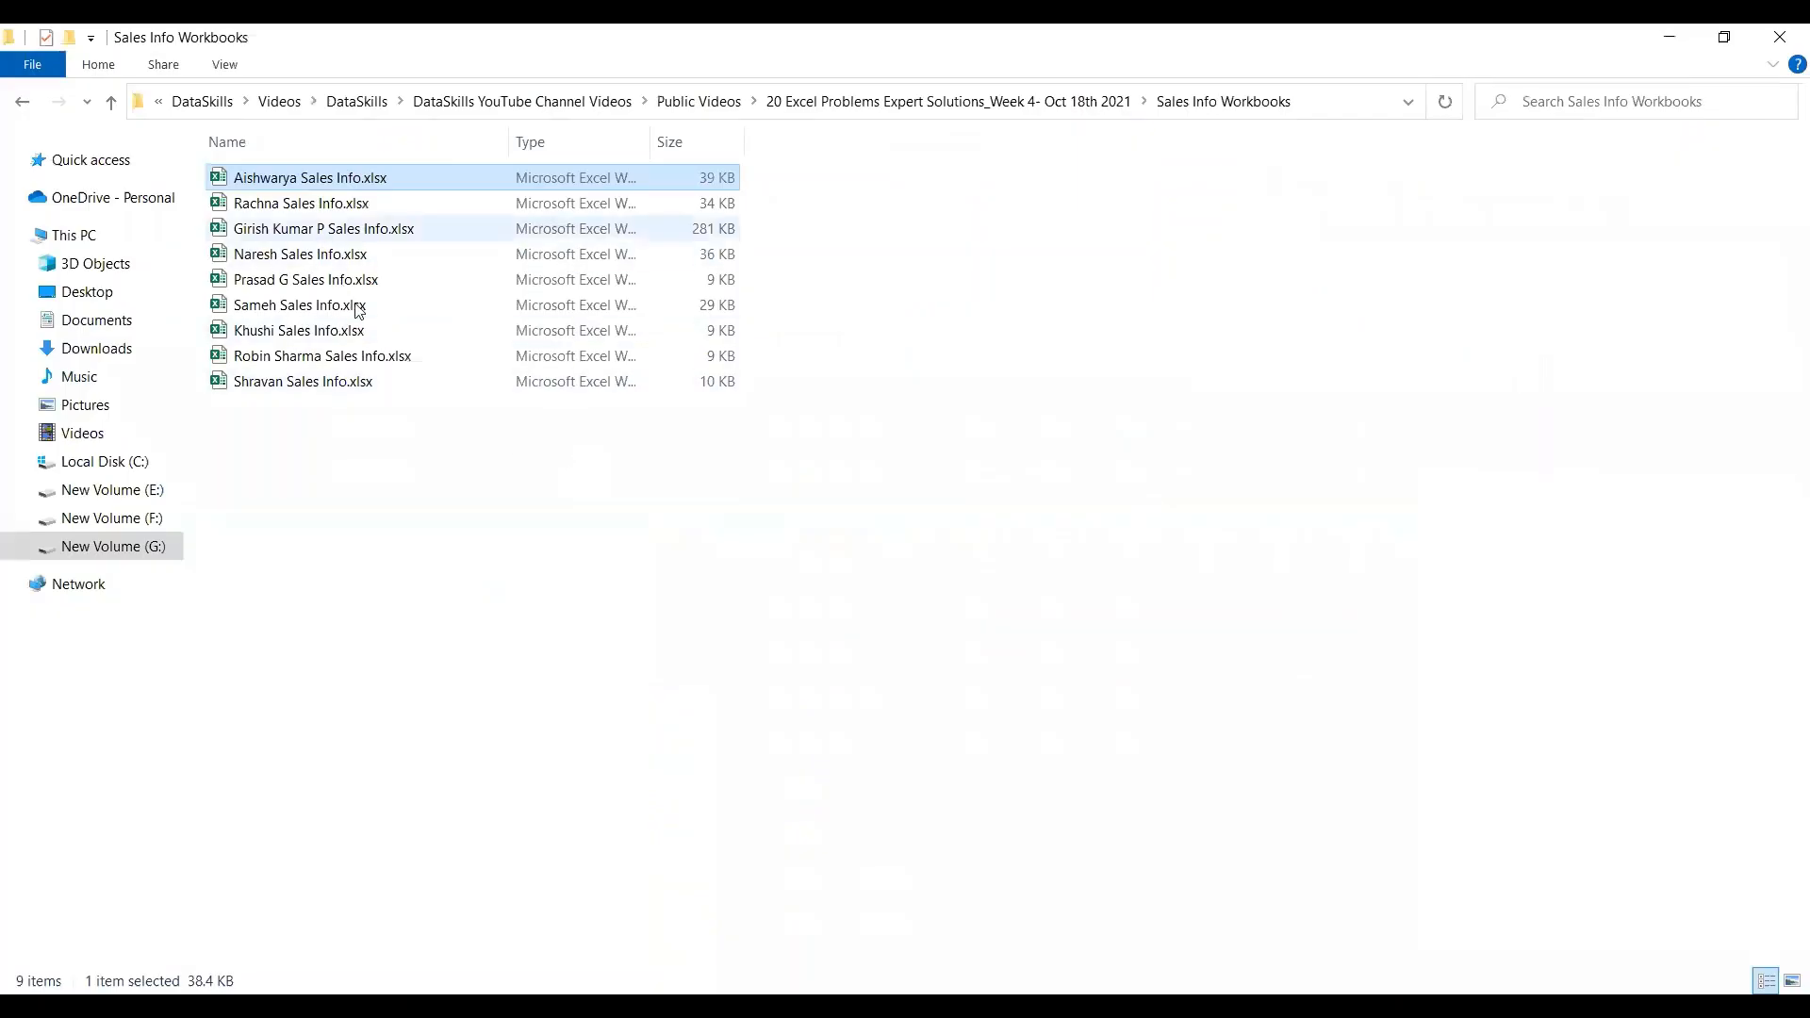
pyautogui.click(381, 466)
pyautogui.hotkey('ctrl', 'a')
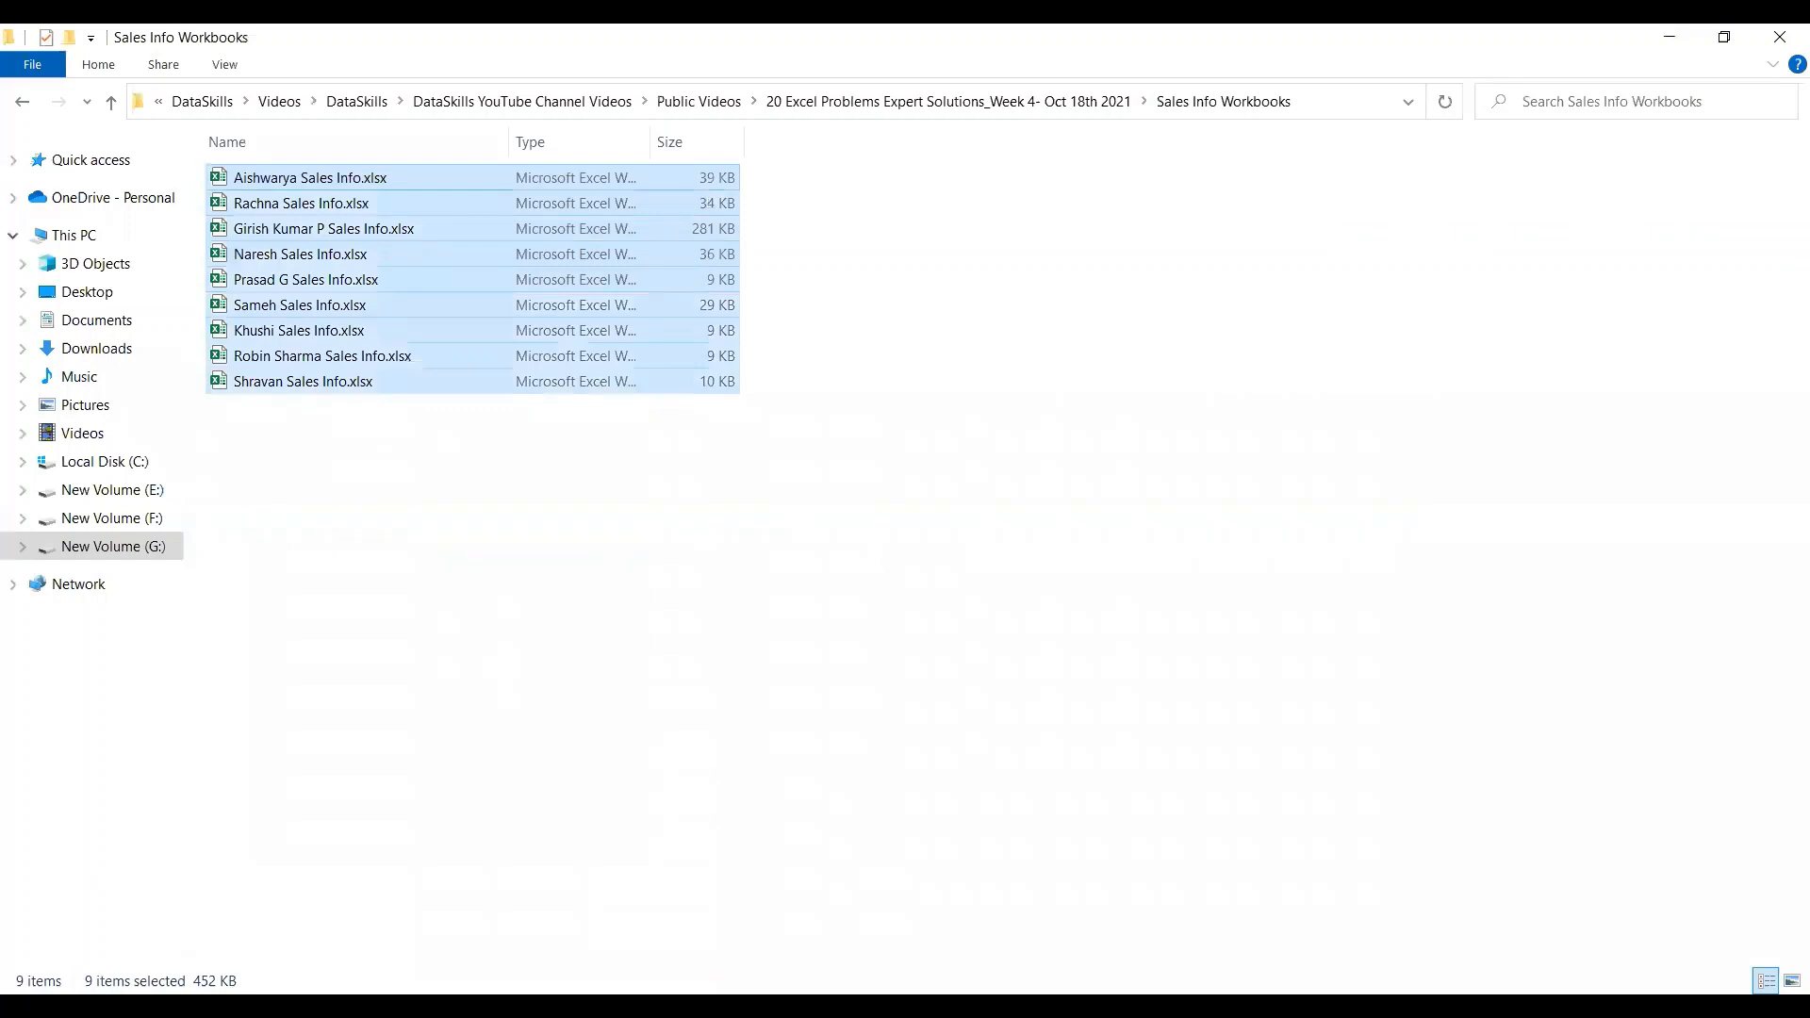
pyautogui.click(420, 494)
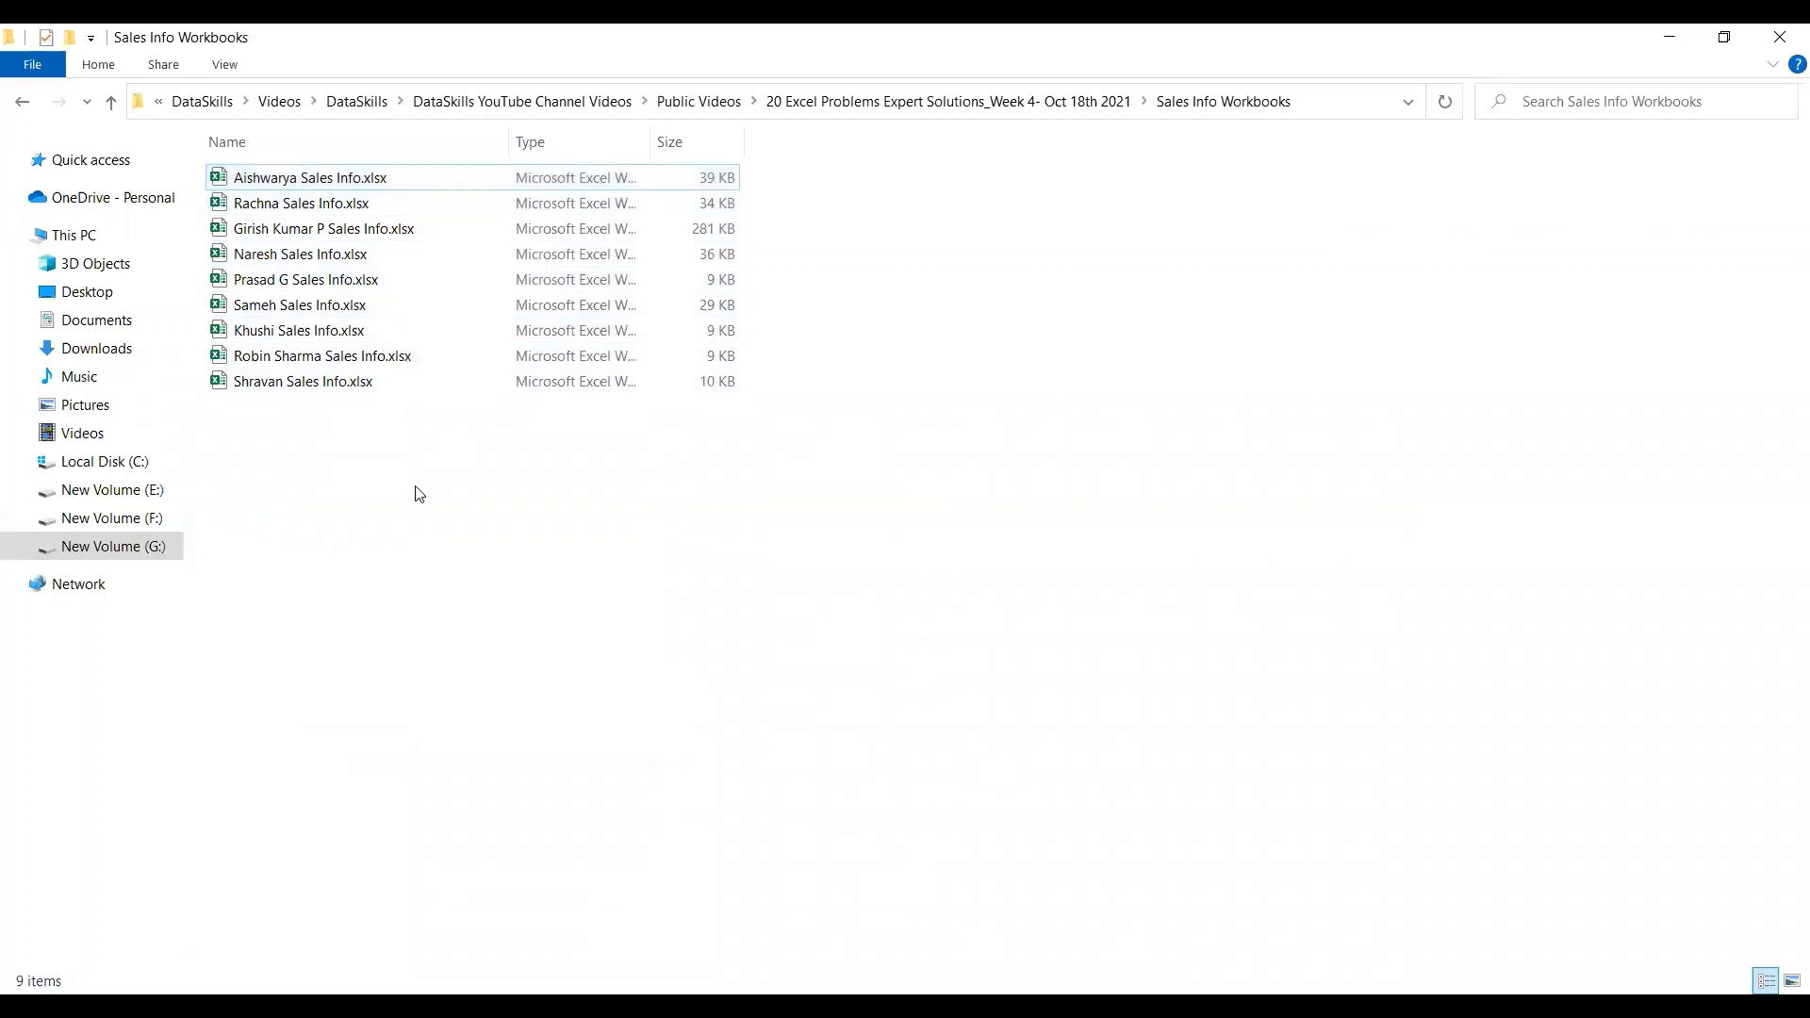
pyautogui.click(886, 101)
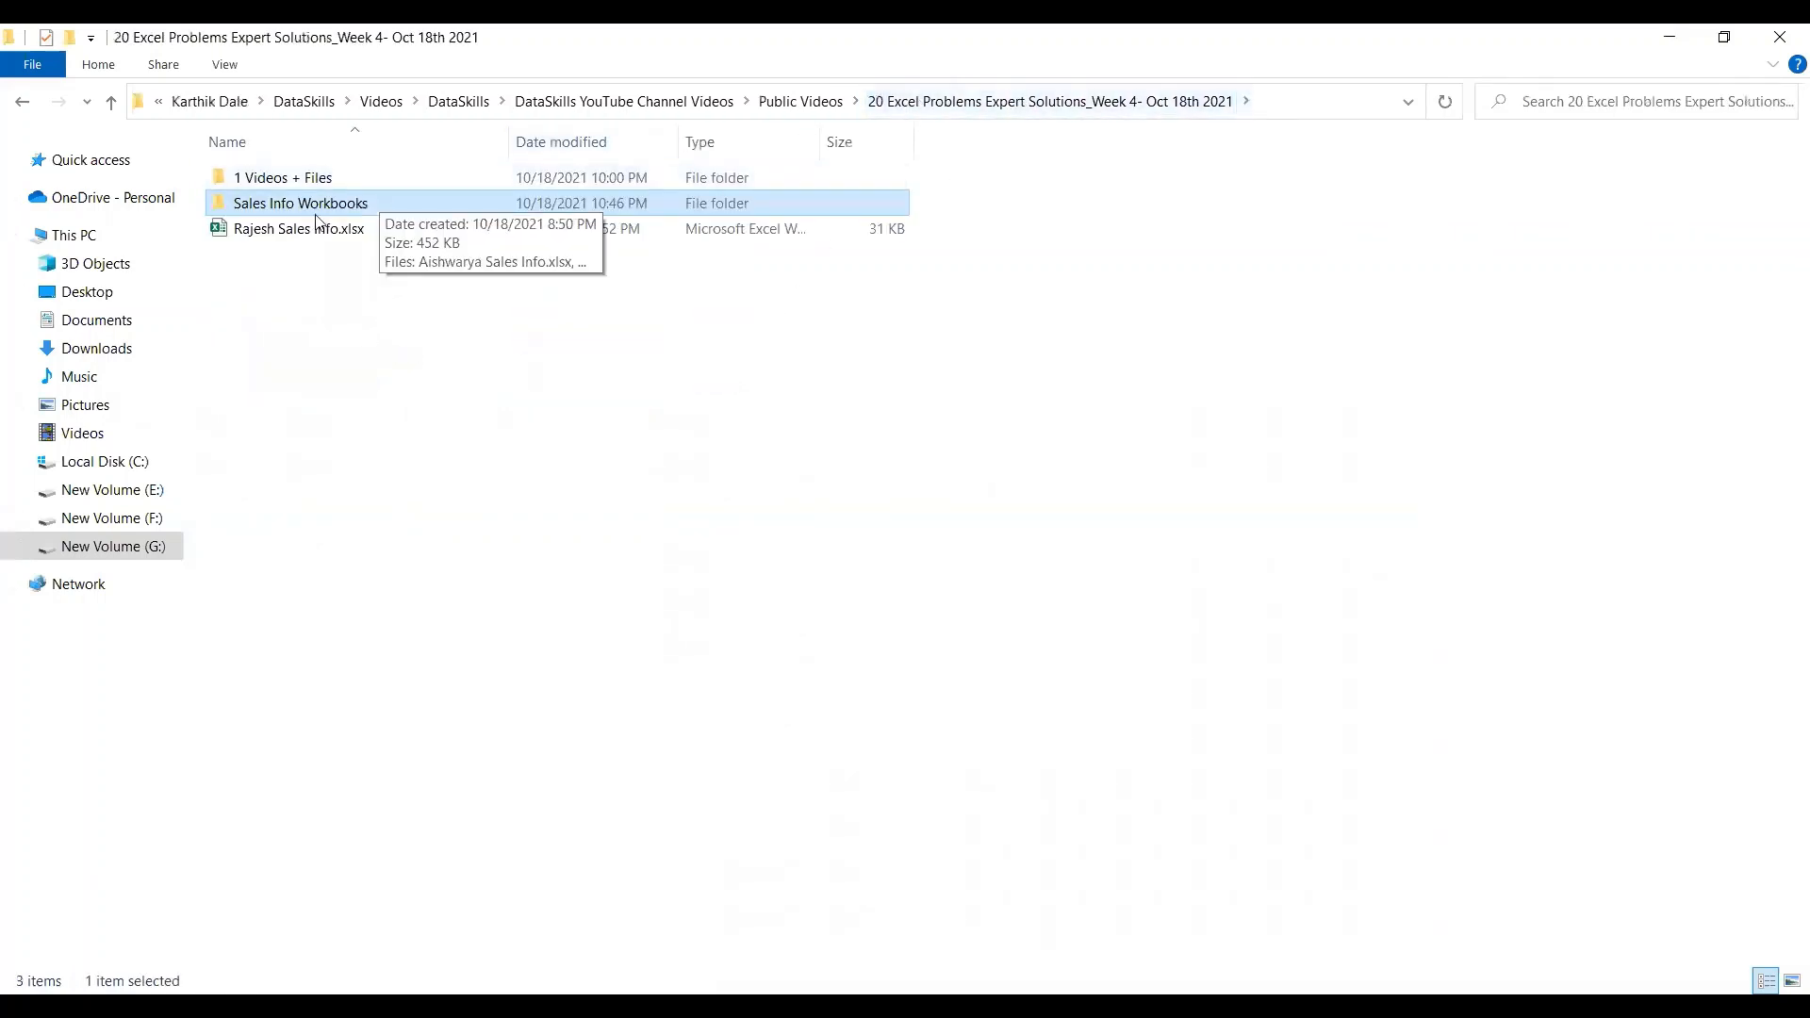
pyautogui.click(288, 232)
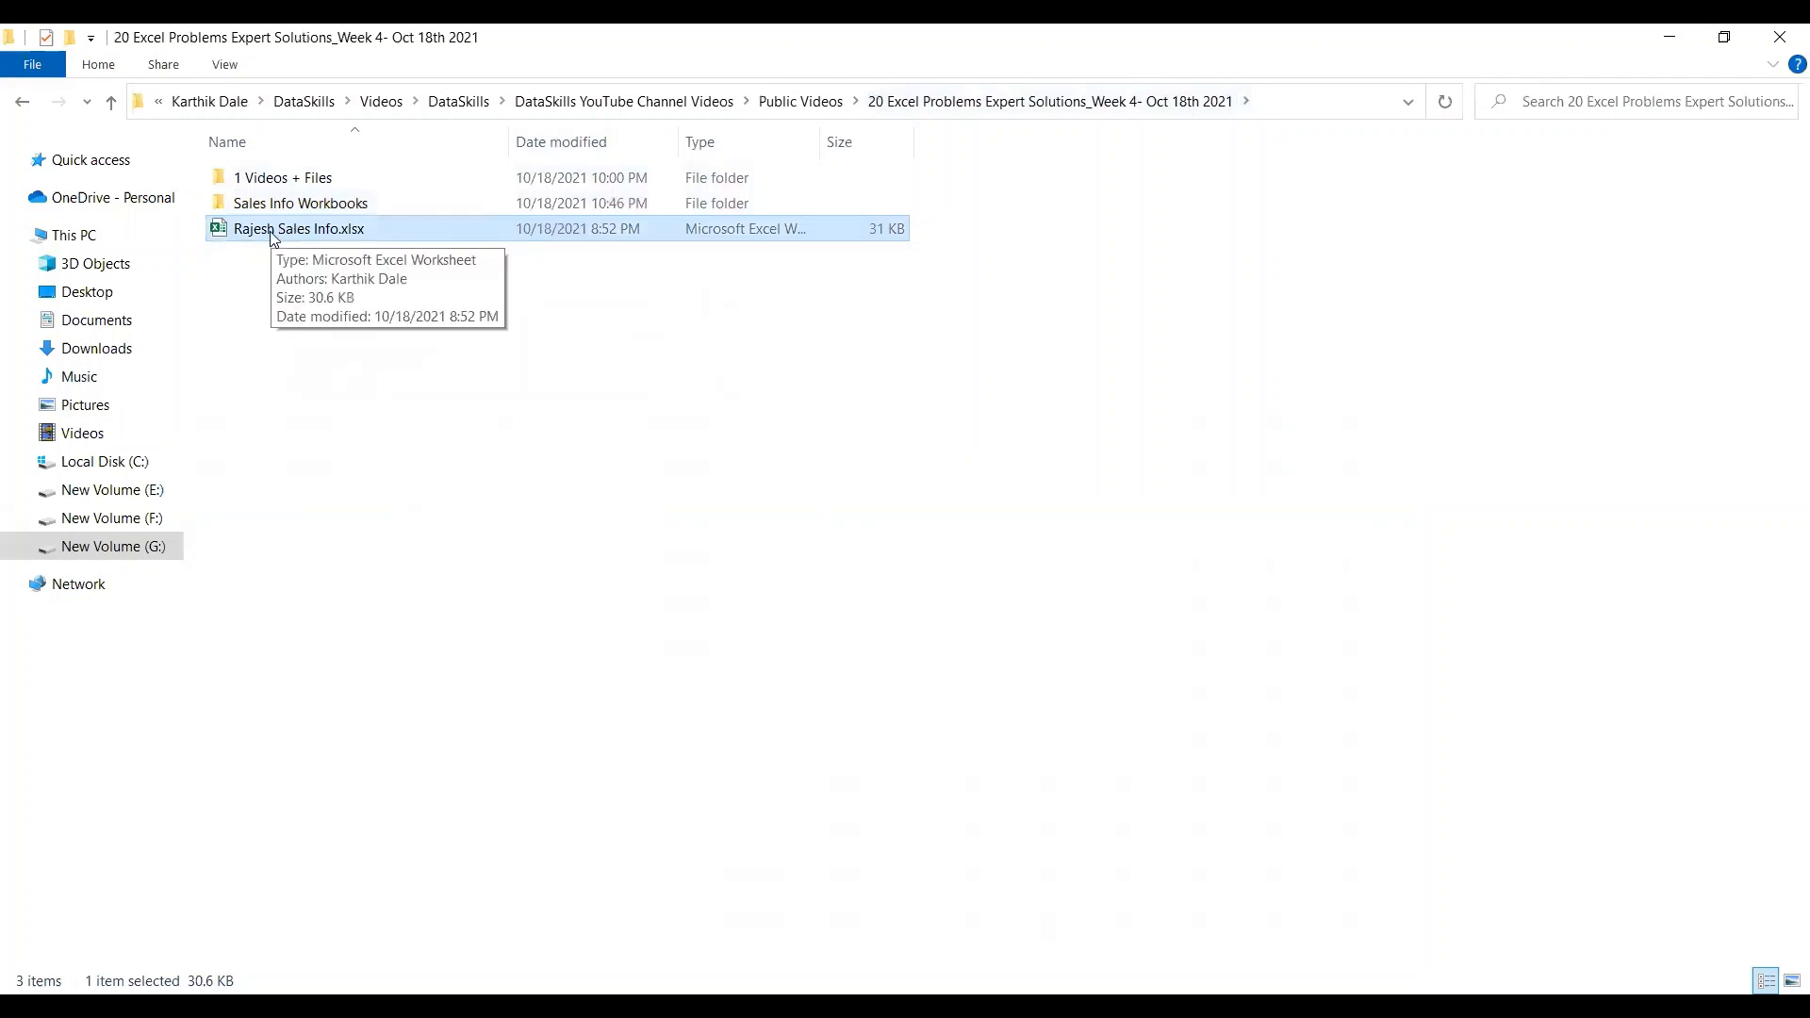
pyautogui.doubleClick(279, 203)
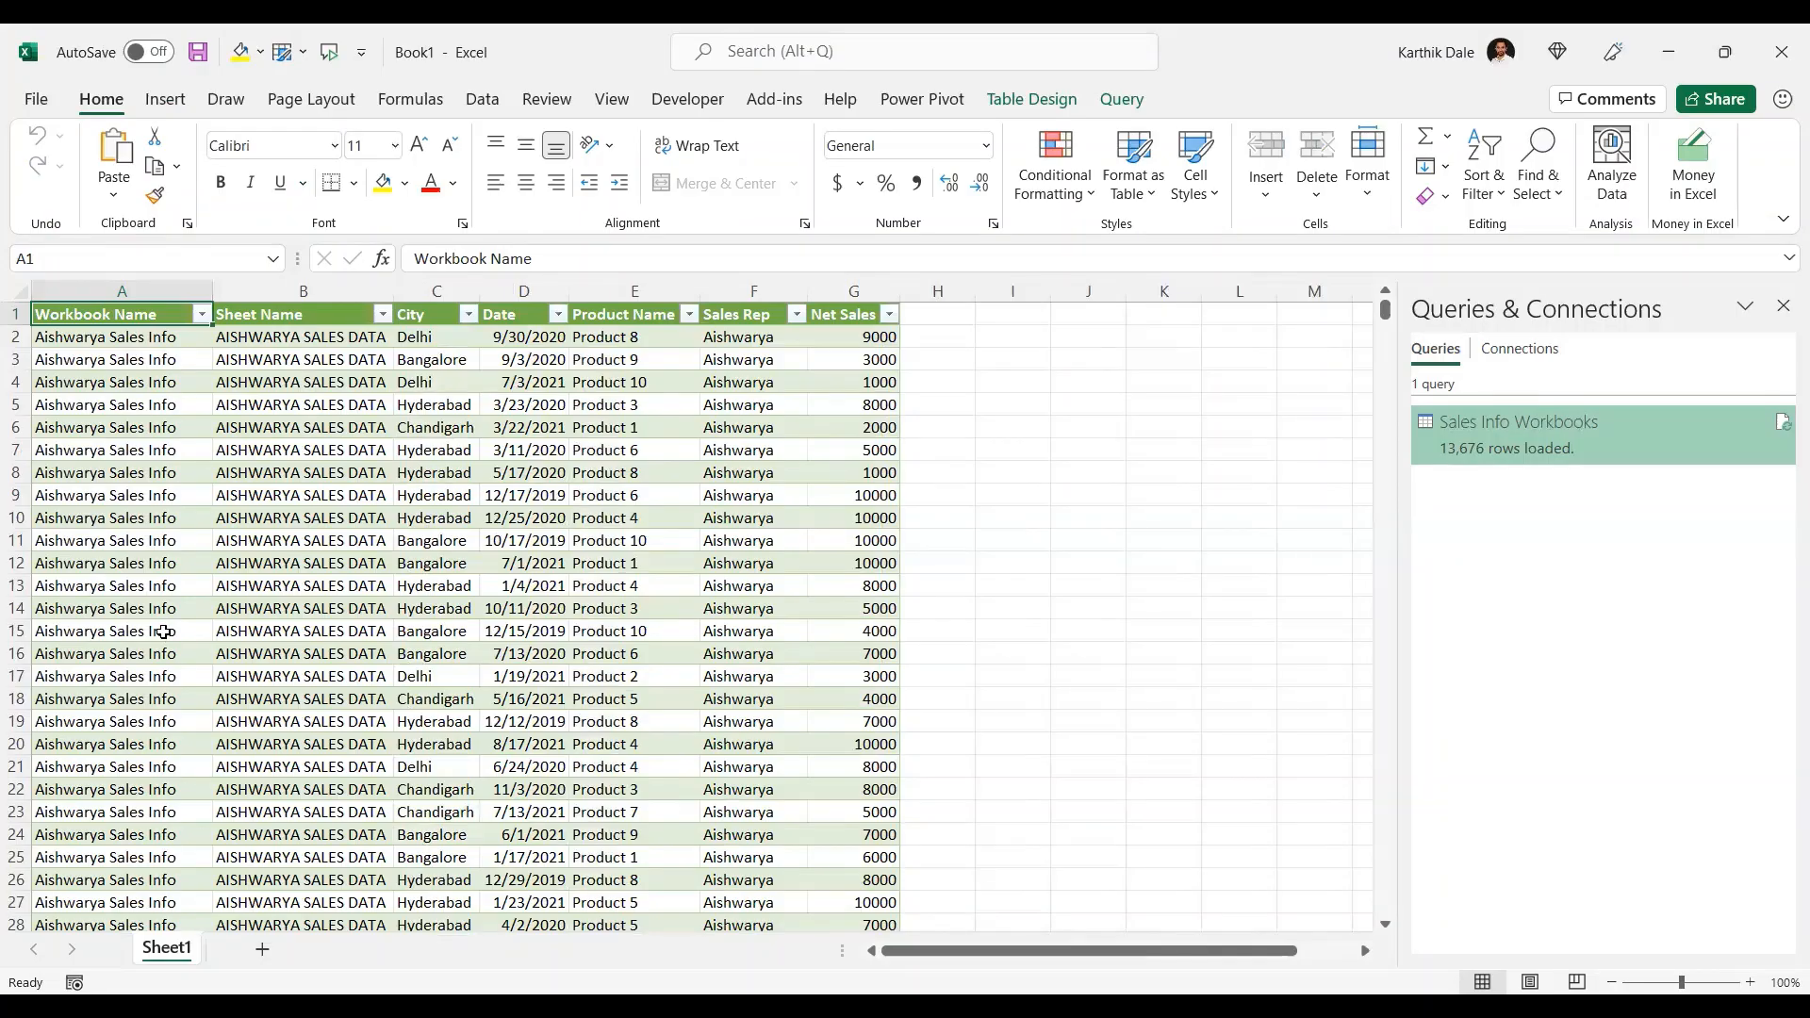
# Step: Switch back to Excel, refresh the combined sales table from its source folder, and check the table from its last row to its header
pyautogui.hotkey('ctrl', 'Down')
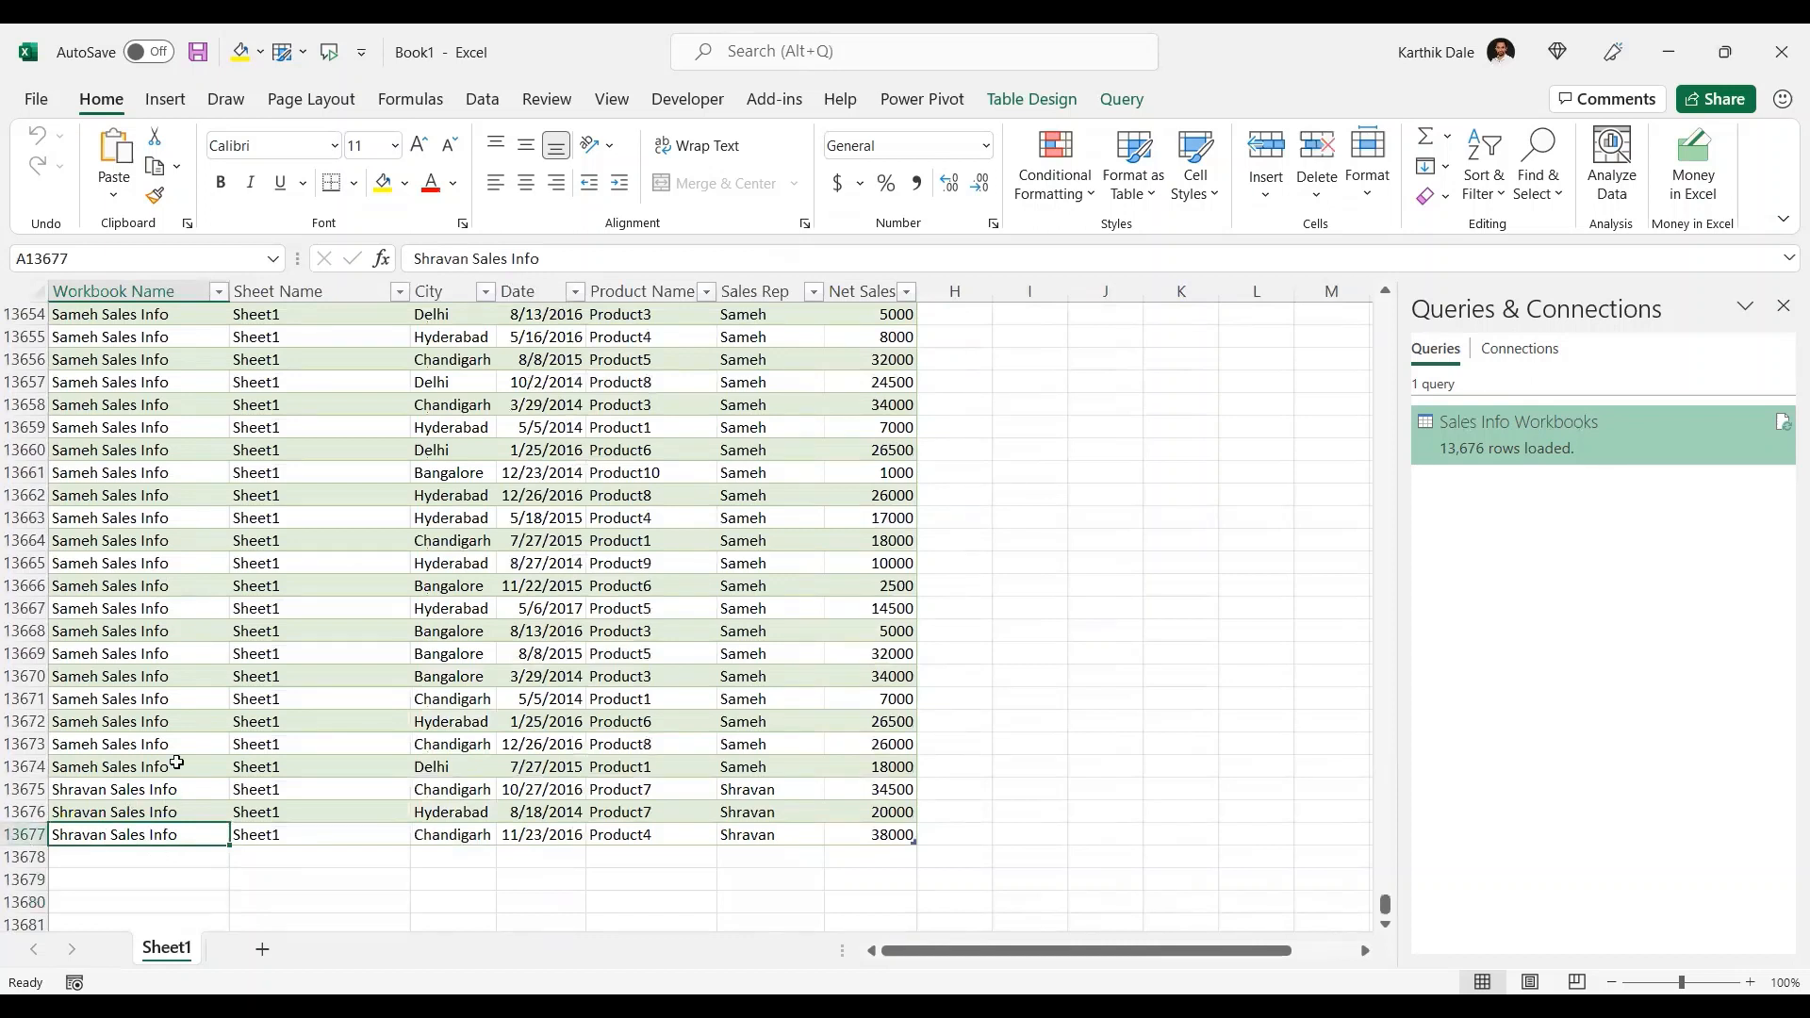
pyautogui.click(119, 676)
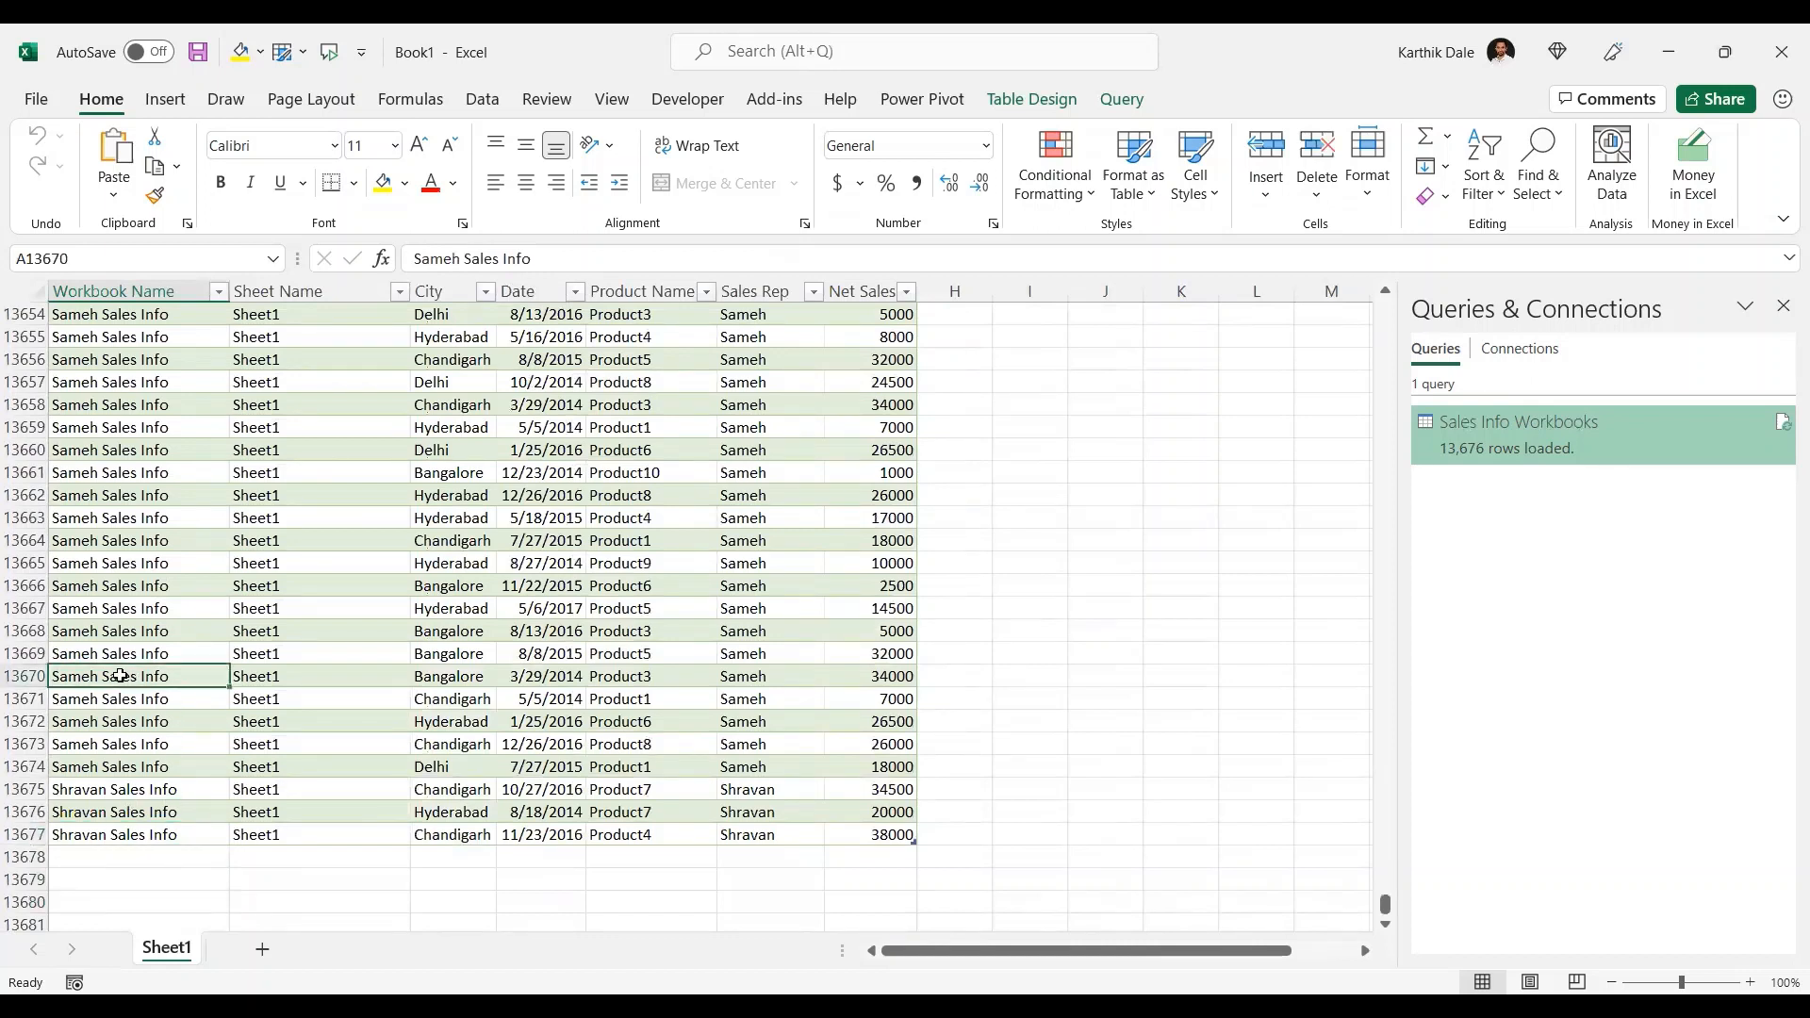
pyautogui.rightClick(120, 676)
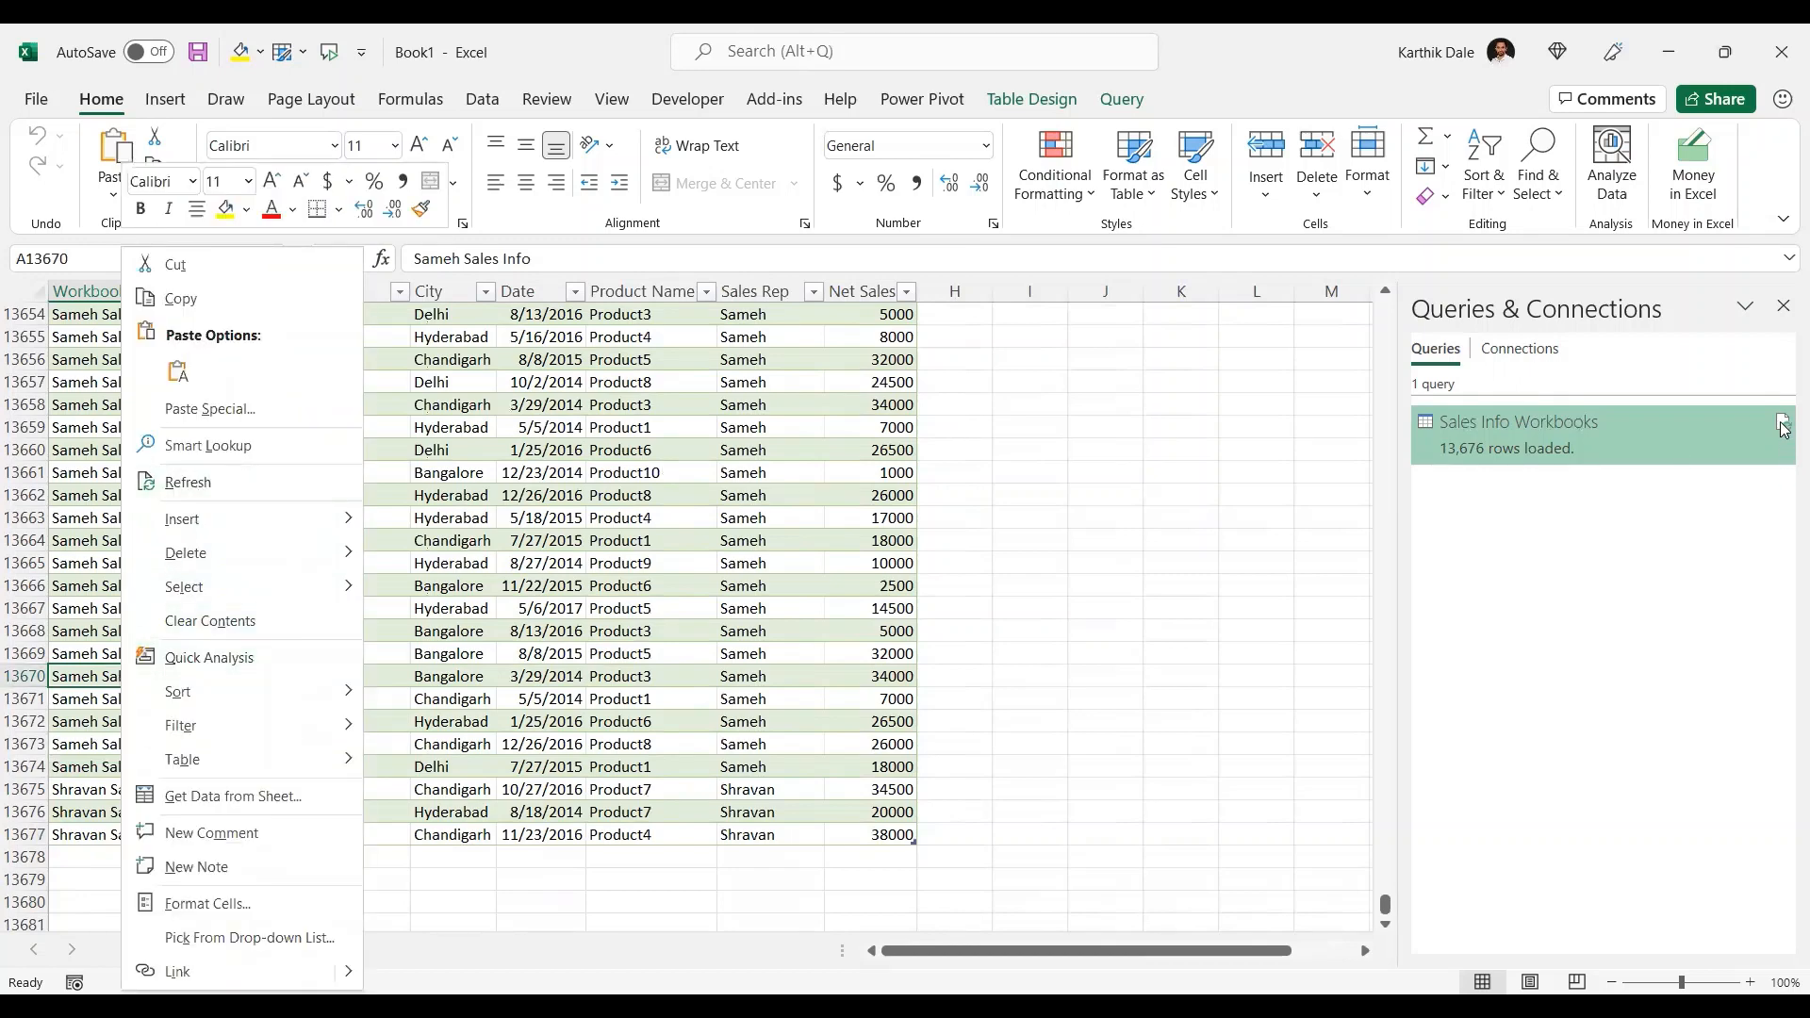
pyautogui.click(180, 484)
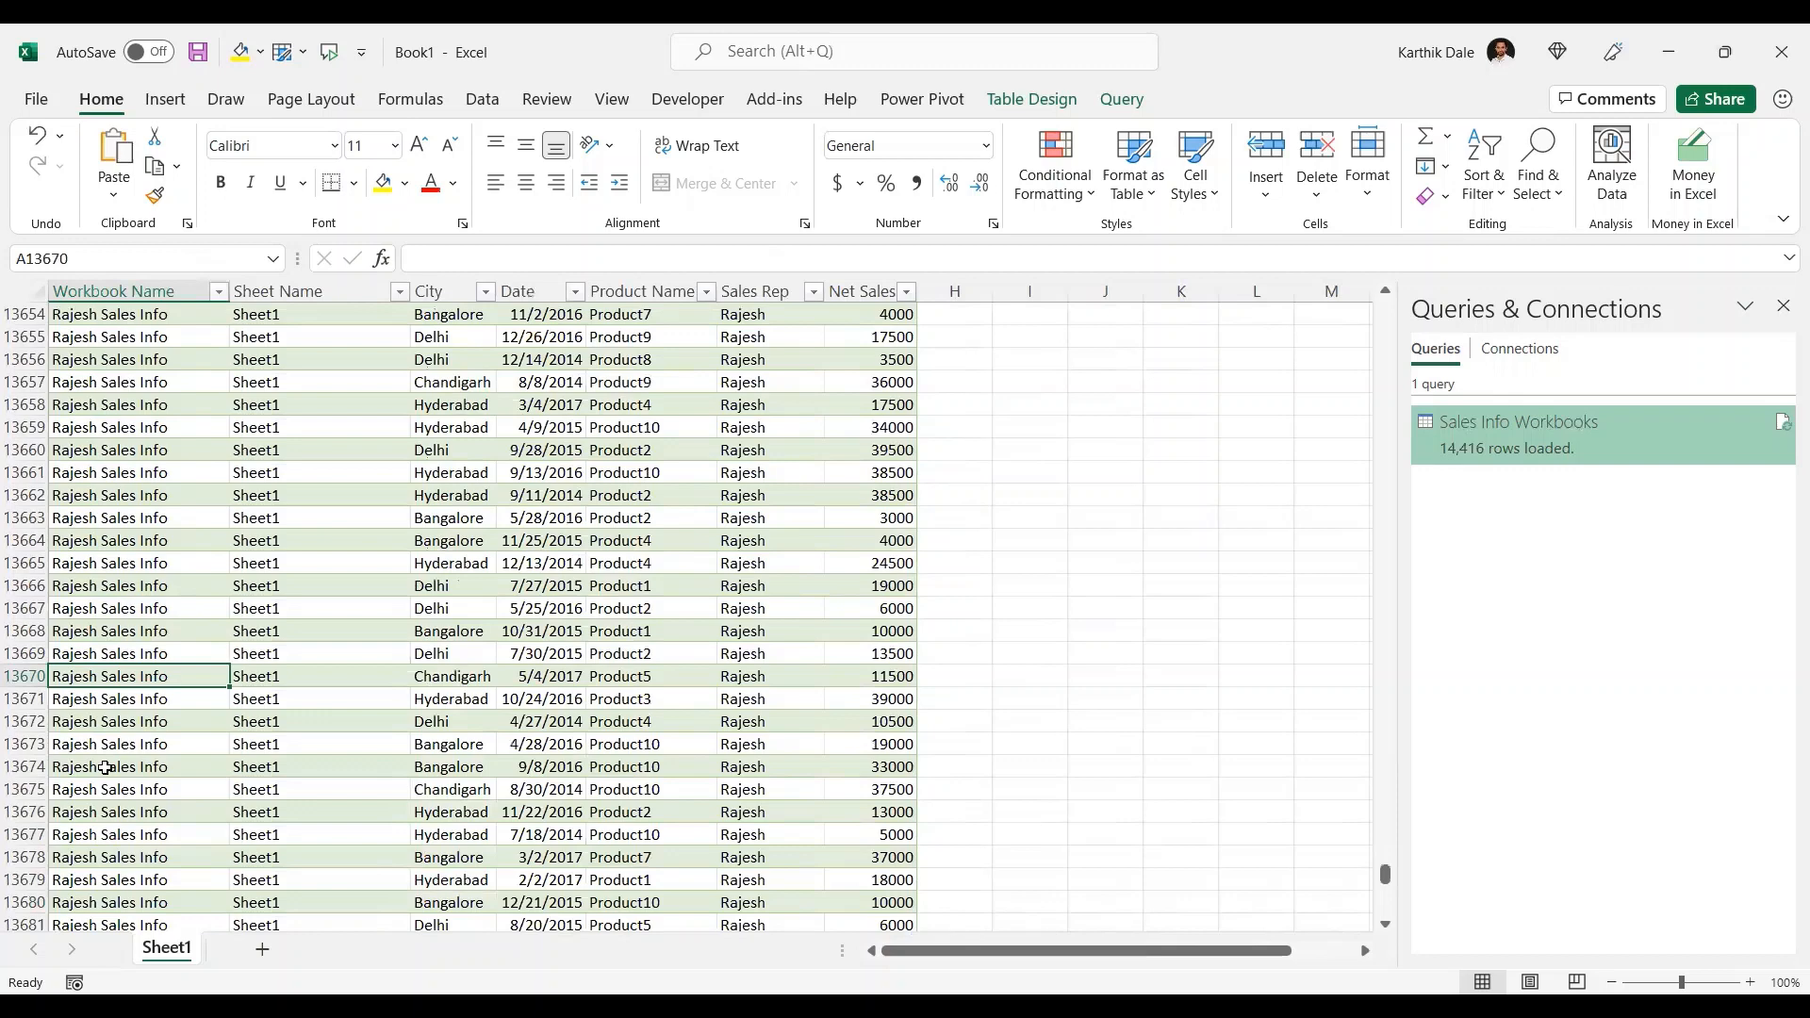
pyautogui.hotkey('ctrl', 'Down')
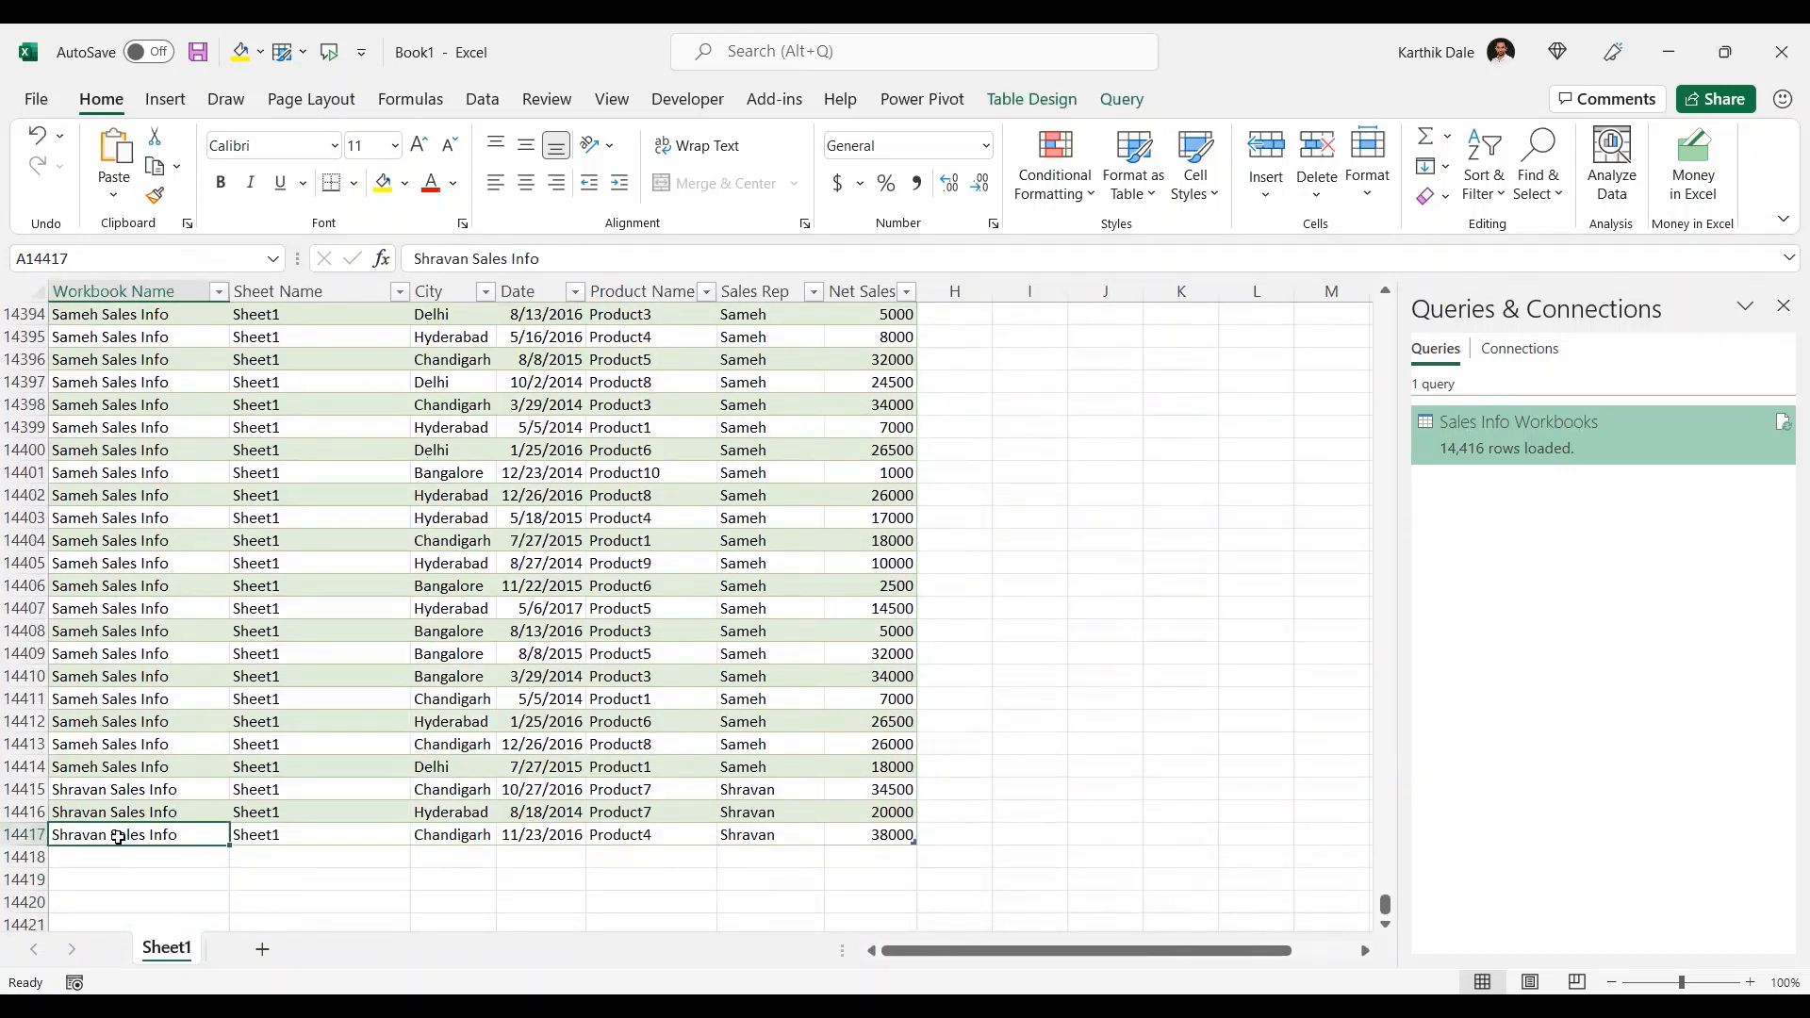
pyautogui.hotkey('ctrl', 'Up')
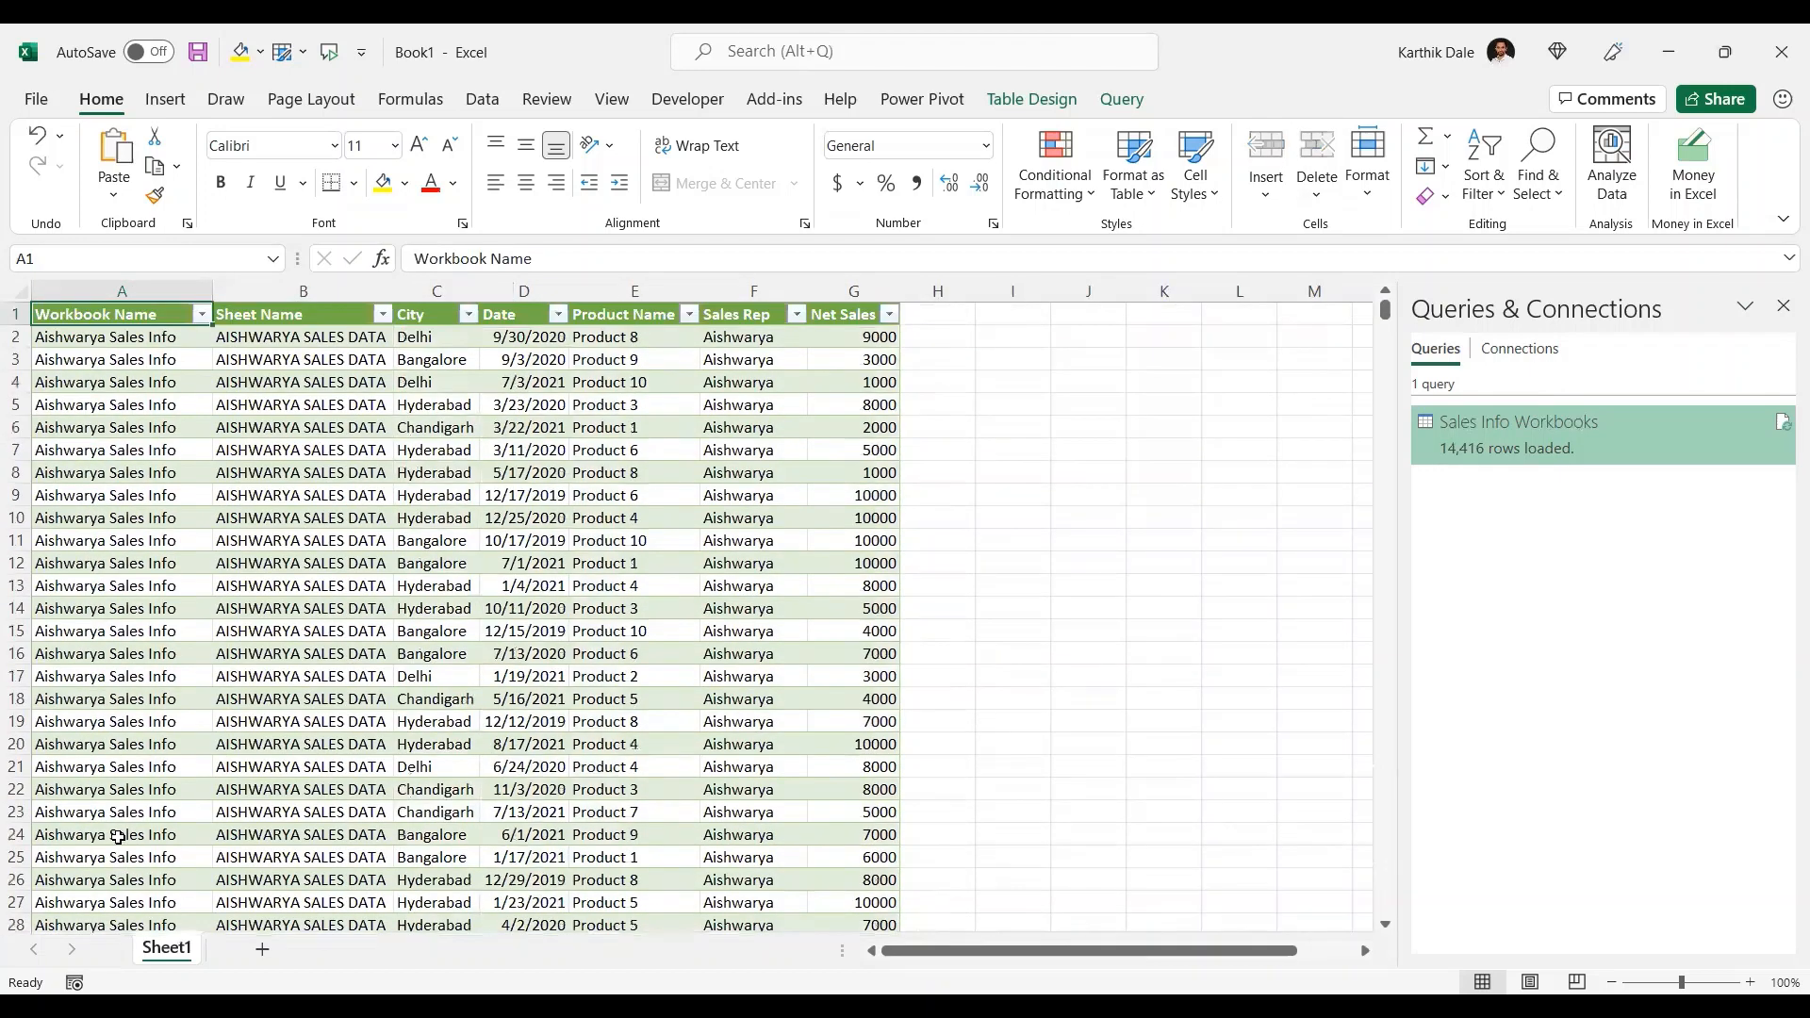